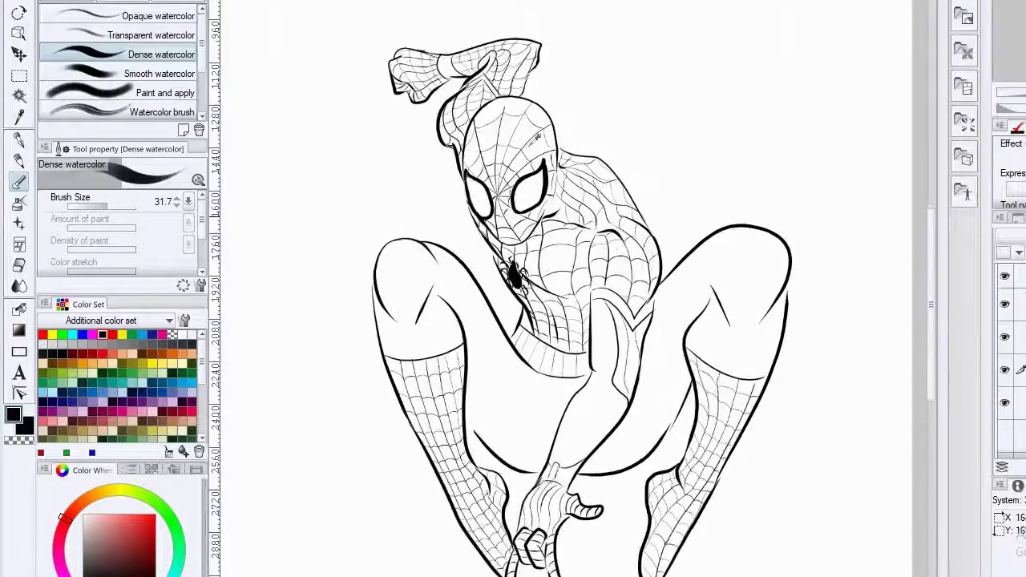
Choose dark grey from the Additional color set and reduce the Dense watercolor brush size to 8.9.
{"action": "left_click_drag", "start_coordinate": [422, 65], "coordinate": [459, 131]}
{"action": "scroll", "coordinate": [461, 130], "scroll_direction": "up", "scroll_amount": 6}
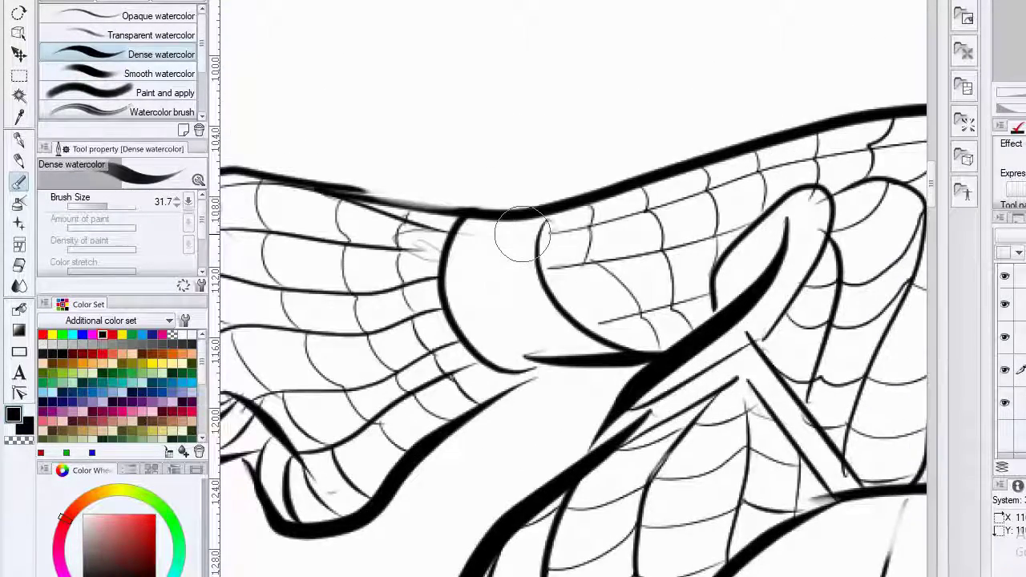
{"action": "left_click", "coordinate": [142, 344]}
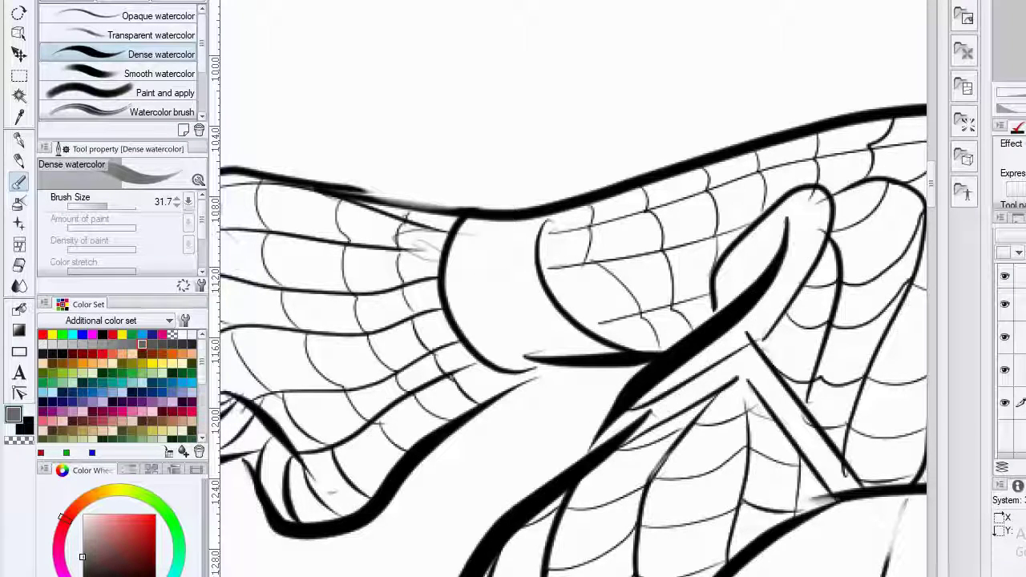
{"action": "left_click", "coordinate": [152, 343]}
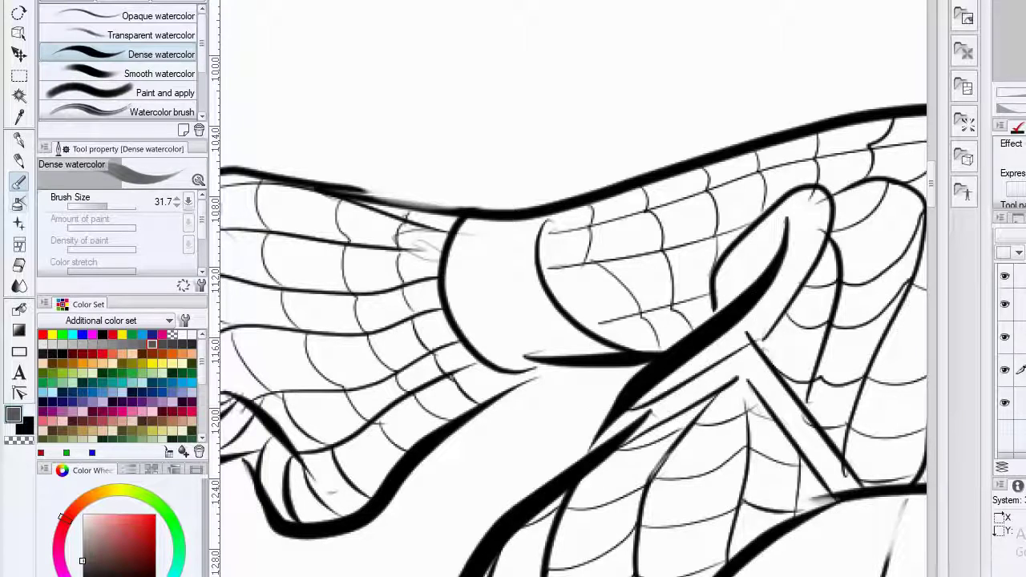
{"action": "left_click_drag", "start_coordinate": [107, 201], "coordinate": [80, 201]}
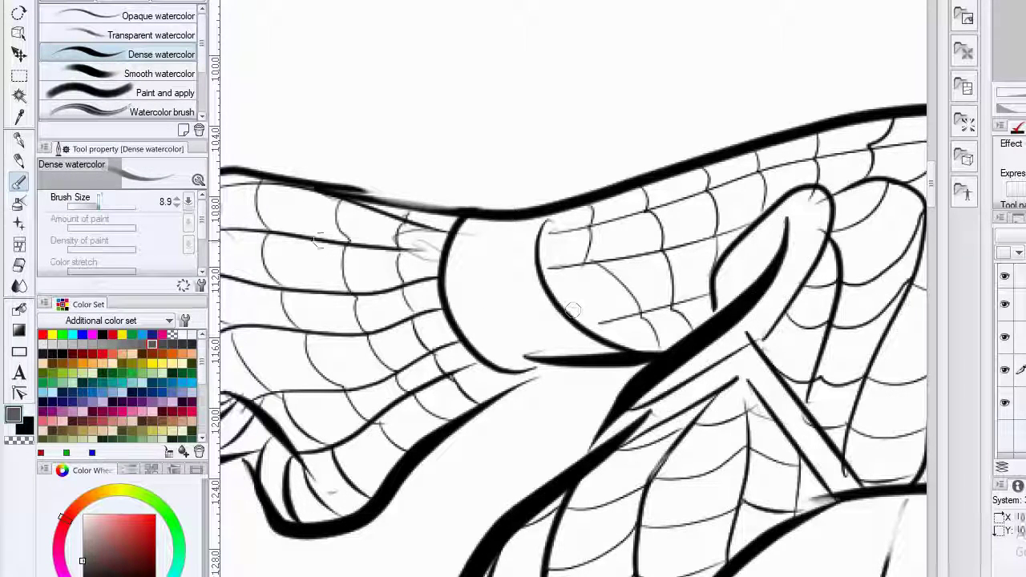
{"action": "mouse_move", "coordinate": [455, 285]}
{"action": "left_mouse_down"}
{"action": "mouse_move", "coordinate": [469, 265]}
{"action": "mouse_move", "coordinate": [454, 262]}
{"action": "mouse_move", "coordinate": [481, 238]}
{"action": "mouse_move", "coordinate": [464, 236]}
{"action": "mouse_move", "coordinate": [542, 216]}
{"action": "left_mouse_up"}
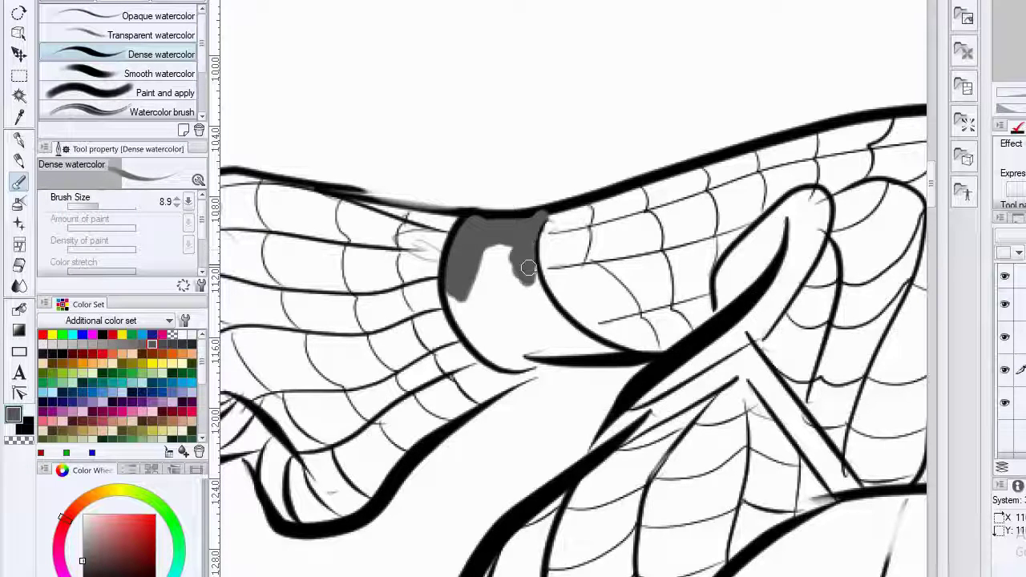
{"action": "mouse_move", "coordinate": [528, 267]}
{"action": "left_mouse_down"}
{"action": "mouse_move", "coordinate": [490, 250]}
{"action": "mouse_move", "coordinate": [501, 301]}
{"action": "mouse_move", "coordinate": [465, 291]}
{"action": "mouse_move", "coordinate": [473, 323]}
{"action": "mouse_move", "coordinate": [449, 295]}
{"action": "mouse_move", "coordinate": [505, 347]}
{"action": "mouse_move", "coordinate": [485, 359]}
{"action": "mouse_move", "coordinate": [557, 361]}
{"action": "mouse_move", "coordinate": [513, 337]}
{"action": "mouse_move", "coordinate": [589, 345]}
{"action": "left_mouse_up"}
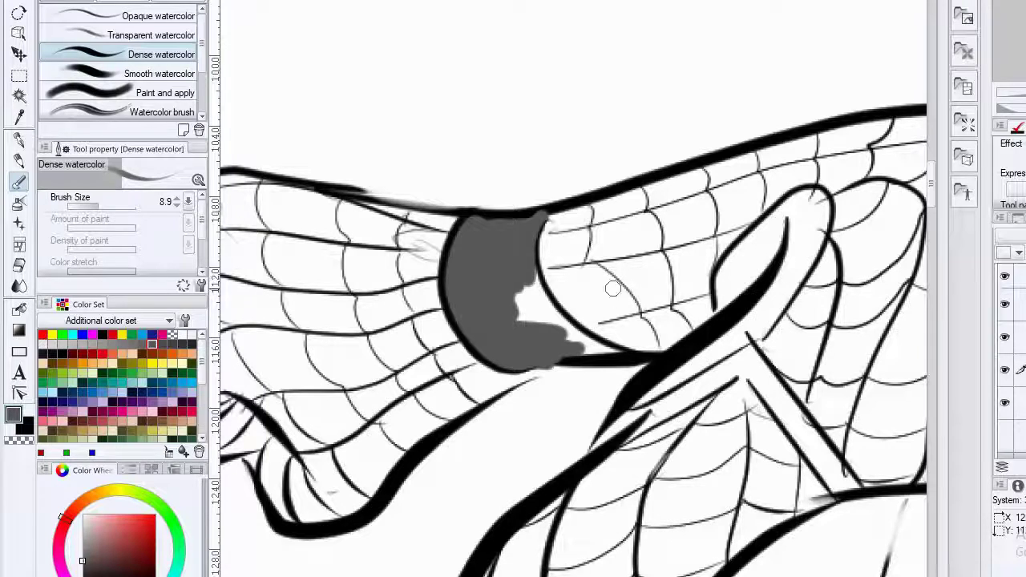
{"action": "key", "text": "ctrl+z"}
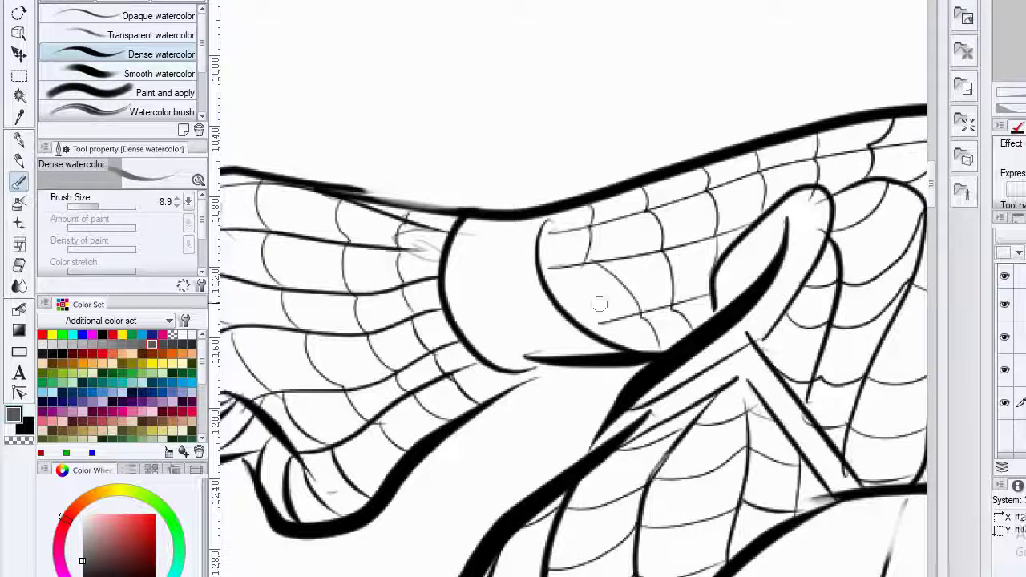
Fill the wristband on the raised arm with dark grey, covering the remaining white gaps.
{"action": "mouse_move", "coordinate": [509, 279]}
{"action": "left_mouse_down"}
{"action": "mouse_move", "coordinate": [503, 336]}
{"action": "mouse_move", "coordinate": [466, 308]}
{"action": "mouse_move", "coordinate": [469, 327]}
{"action": "mouse_move", "coordinate": [451, 282]}
{"action": "mouse_move", "coordinate": [470, 275]}
{"action": "mouse_move", "coordinate": [491, 236]}
{"action": "mouse_move", "coordinate": [462, 233]}
{"action": "mouse_move", "coordinate": [510, 238]}
{"action": "mouse_move", "coordinate": [491, 227]}
{"action": "mouse_move", "coordinate": [544, 217]}
{"action": "mouse_move", "coordinate": [524, 236]}
{"action": "mouse_move", "coordinate": [529, 227]}
{"action": "mouse_move", "coordinate": [533, 290]}
{"action": "mouse_move", "coordinate": [525, 266]}
{"action": "mouse_move", "coordinate": [497, 263]}
{"action": "mouse_move", "coordinate": [501, 273]}
{"action": "mouse_move", "coordinate": [503, 256]}
{"action": "mouse_move", "coordinate": [552, 320]}
{"action": "mouse_move", "coordinate": [610, 354]}
{"action": "mouse_move", "coordinate": [545, 345]}
{"action": "mouse_move", "coordinate": [558, 351]}
{"action": "mouse_move", "coordinate": [510, 357]}
{"action": "mouse_move", "coordinate": [484, 346]}
{"action": "mouse_move", "coordinate": [514, 364]}
{"action": "left_mouse_up"}
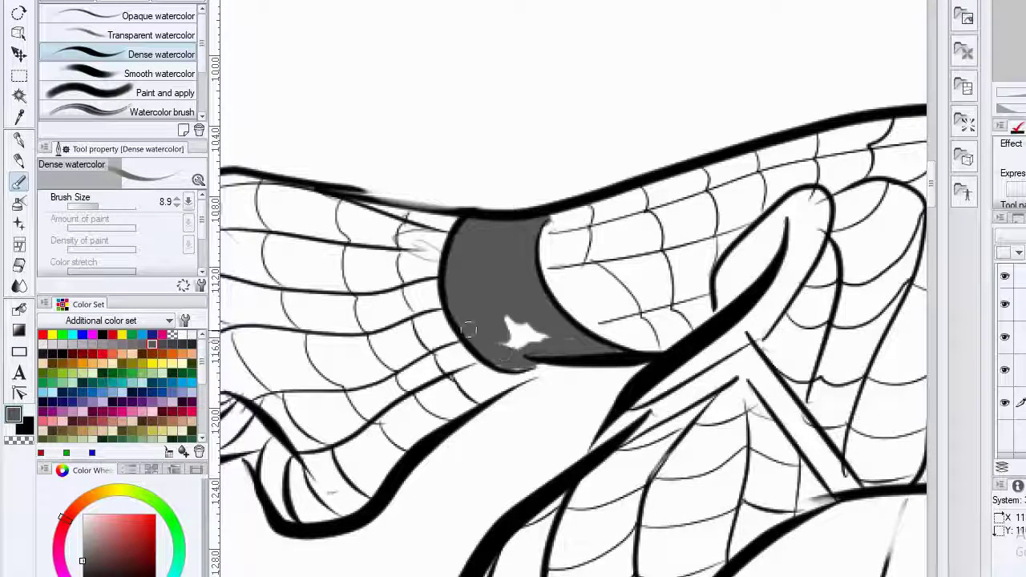
{"action": "mouse_move", "coordinate": [470, 329]}
{"action": "left_mouse_down"}
{"action": "mouse_move", "coordinate": [521, 358]}
{"action": "mouse_move", "coordinate": [512, 361]}
{"action": "mouse_move", "coordinate": [545, 332]}
{"action": "mouse_move", "coordinate": [504, 331]}
{"action": "left_mouse_up"}
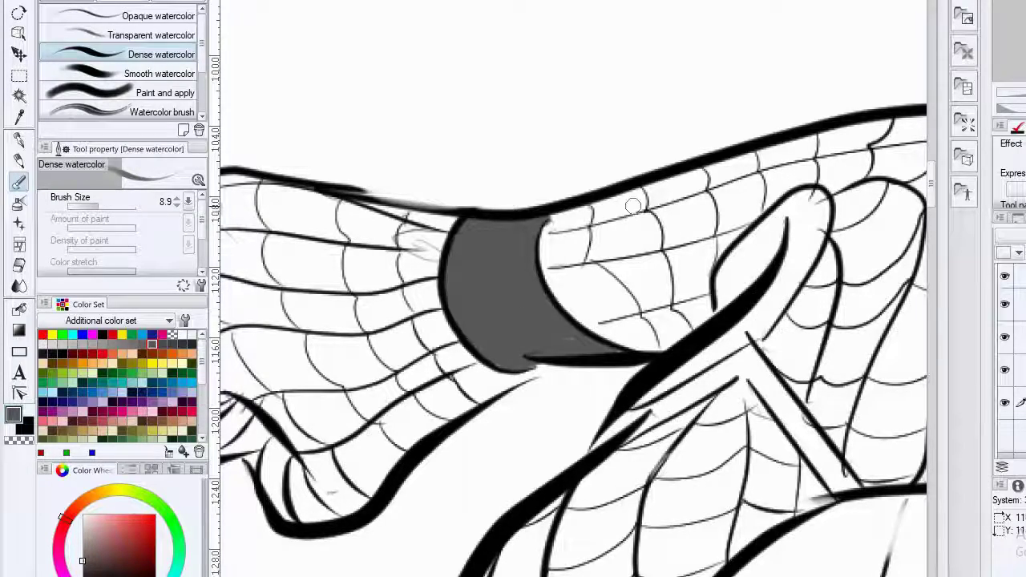
Fill the wristband and its small web-shooter tab on the lowered arm with dark grey, up to the glove edge and arm outlines.
{"action": "scroll", "coordinate": [642, 281], "scroll_direction": "down", "scroll_amount": 10}
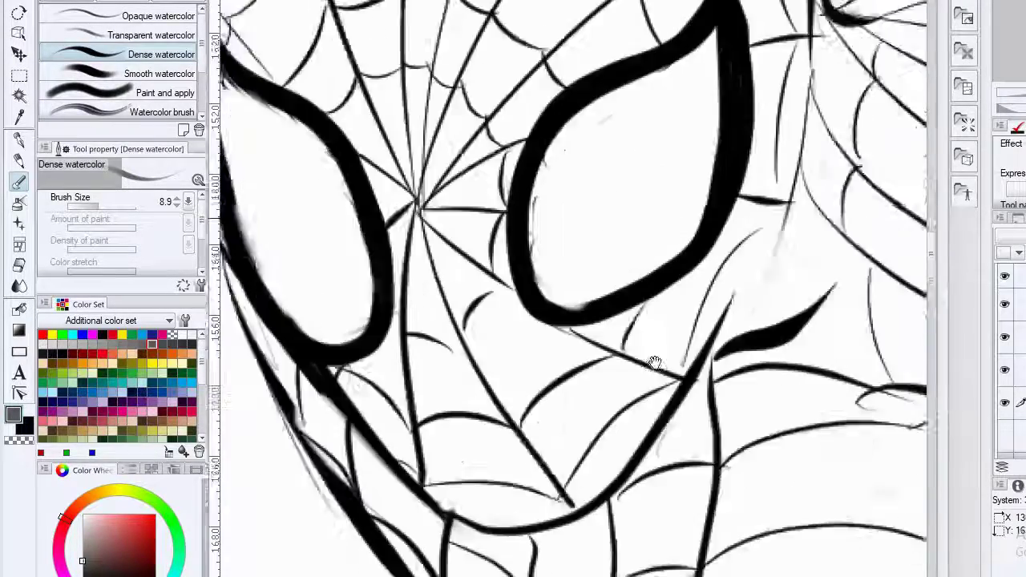
{"action": "scroll", "coordinate": [655, 363], "scroll_direction": "down", "scroll_amount": 10}
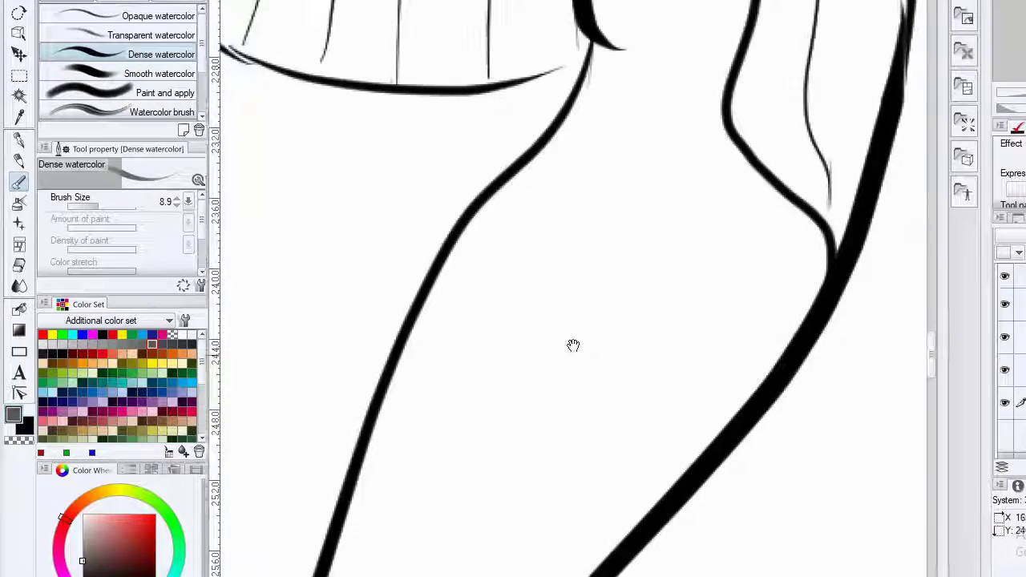
{"action": "scroll", "coordinate": [573, 345], "scroll_direction": "down", "scroll_amount": 5}
{"action": "mouse_move", "coordinate": [478, 232]}
{"action": "left_mouse_down"}
{"action": "mouse_move", "coordinate": [454, 278]}
{"action": "mouse_move", "coordinate": [457, 268]}
{"action": "mouse_move", "coordinate": [434, 288]}
{"action": "mouse_move", "coordinate": [478, 223]}
{"action": "mouse_move", "coordinate": [473, 255]}
{"action": "mouse_move", "coordinate": [483, 246]}
{"action": "mouse_move", "coordinate": [498, 176]}
{"action": "left_mouse_up"}
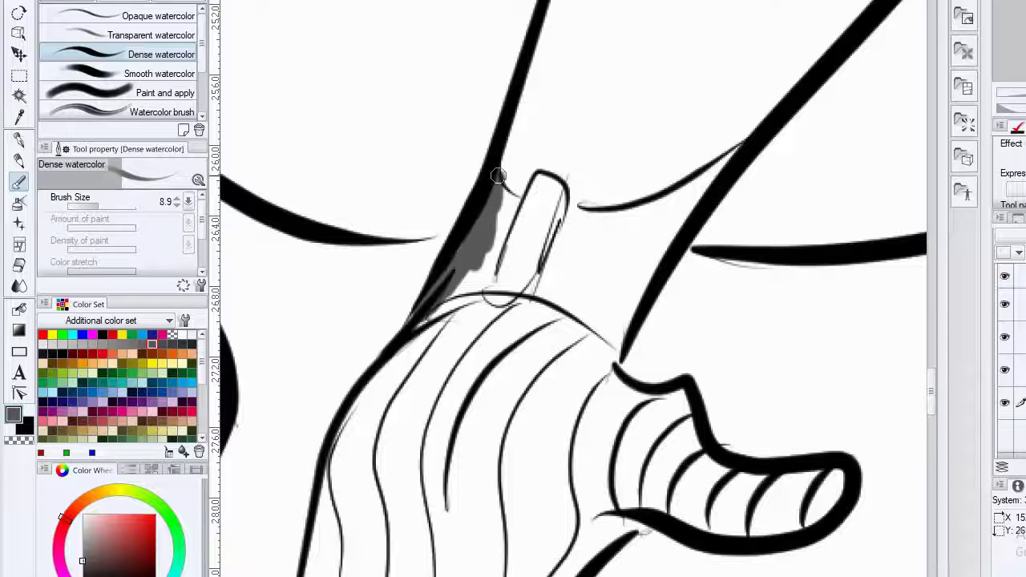
{"action": "key", "text": "e"}
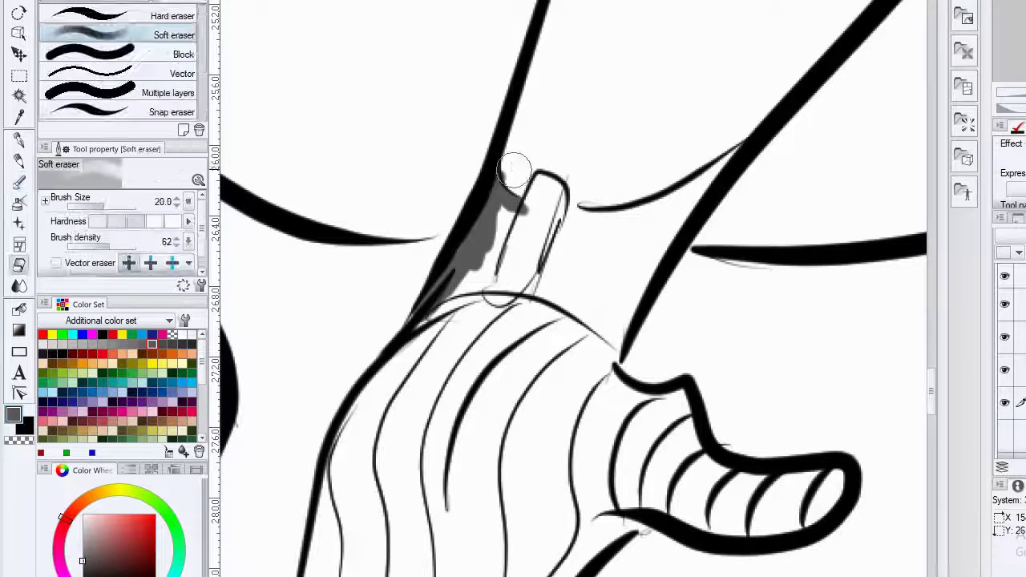
{"action": "key", "text": "b"}
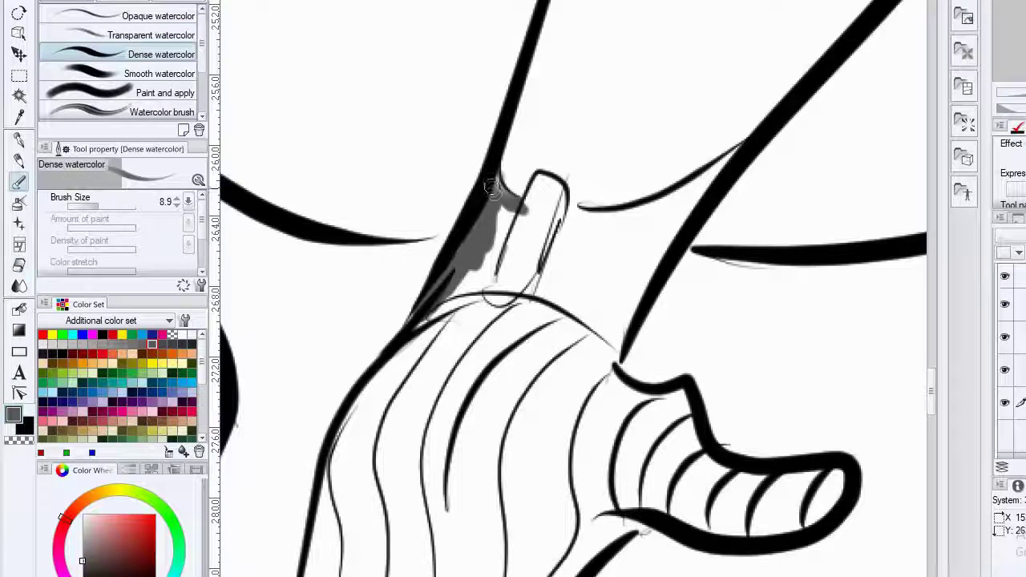
{"action": "mouse_move", "coordinate": [497, 182]}
{"action": "left_mouse_down"}
{"action": "mouse_move", "coordinate": [542, 211]}
{"action": "mouse_move", "coordinate": [525, 215]}
{"action": "mouse_move", "coordinate": [543, 185]}
{"action": "mouse_move", "coordinate": [562, 195]}
{"action": "mouse_move", "coordinate": [532, 271]}
{"action": "mouse_move", "coordinate": [546, 199]}
{"action": "mouse_move", "coordinate": [518, 259]}
{"action": "mouse_move", "coordinate": [514, 251]}
{"action": "mouse_move", "coordinate": [502, 266]}
{"action": "mouse_move", "coordinate": [500, 287]}
{"action": "mouse_move", "coordinate": [520, 278]}
{"action": "mouse_move", "coordinate": [522, 297]}
{"action": "mouse_move", "coordinate": [514, 287]}
{"action": "mouse_move", "coordinate": [502, 298]}
{"action": "mouse_move", "coordinate": [479, 266]}
{"action": "mouse_move", "coordinate": [477, 278]}
{"action": "mouse_move", "coordinate": [444, 288]}
{"action": "mouse_move", "coordinate": [471, 284]}
{"action": "left_mouse_up"}
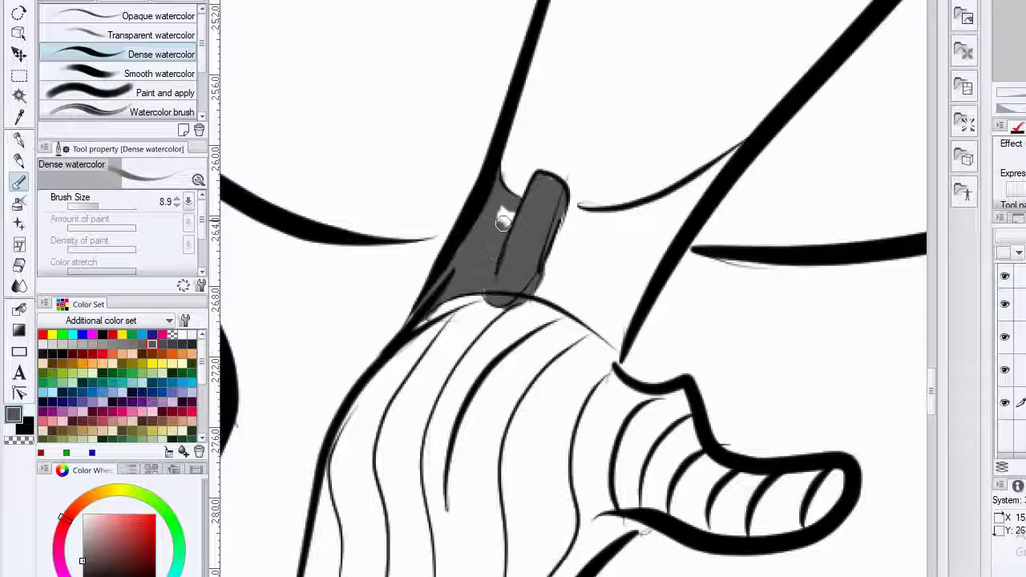
{"action": "mouse_move", "coordinate": [503, 224]}
{"action": "left_mouse_down"}
{"action": "mouse_move", "coordinate": [543, 240]}
{"action": "mouse_move", "coordinate": [550, 264]}
{"action": "mouse_move", "coordinate": [563, 239]}
{"action": "mouse_move", "coordinate": [604, 227]}
{"action": "mouse_move", "coordinate": [566, 211]}
{"action": "mouse_move", "coordinate": [628, 217]}
{"action": "mouse_move", "coordinate": [672, 205]}
{"action": "mouse_move", "coordinate": [740, 149]}
{"action": "mouse_move", "coordinate": [638, 250]}
{"action": "mouse_move", "coordinate": [605, 250]}
{"action": "mouse_move", "coordinate": [630, 215]}
{"action": "mouse_move", "coordinate": [591, 226]}
{"action": "mouse_move", "coordinate": [601, 251]}
{"action": "mouse_move", "coordinate": [586, 280]}
{"action": "mouse_move", "coordinate": [613, 263]}
{"action": "mouse_move", "coordinate": [544, 288]}
{"action": "mouse_move", "coordinate": [588, 303]}
{"action": "mouse_move", "coordinate": [578, 307]}
{"action": "mouse_move", "coordinate": [620, 346]}
{"action": "mouse_move", "coordinate": [593, 321]}
{"action": "mouse_move", "coordinate": [610, 331]}
{"action": "mouse_move", "coordinate": [630, 304]}
{"action": "mouse_move", "coordinate": [630, 313]}
{"action": "mouse_move", "coordinate": [614, 316]}
{"action": "mouse_move", "coordinate": [610, 292]}
{"action": "left_mouse_up"}
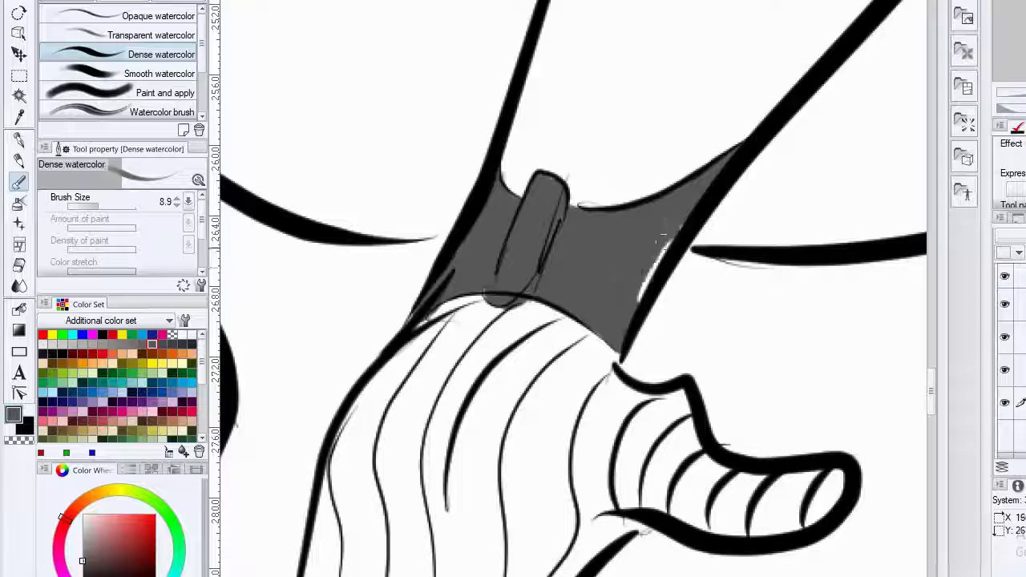
{"action": "left_click_drag", "start_coordinate": [662, 238], "coordinate": [662, 265]}
Switch the brush color to black and fill the curved part of the band around the lowered upper arm.
{"action": "scroll", "coordinate": [714, 132], "scroll_direction": "down", "scroll_amount": 1}
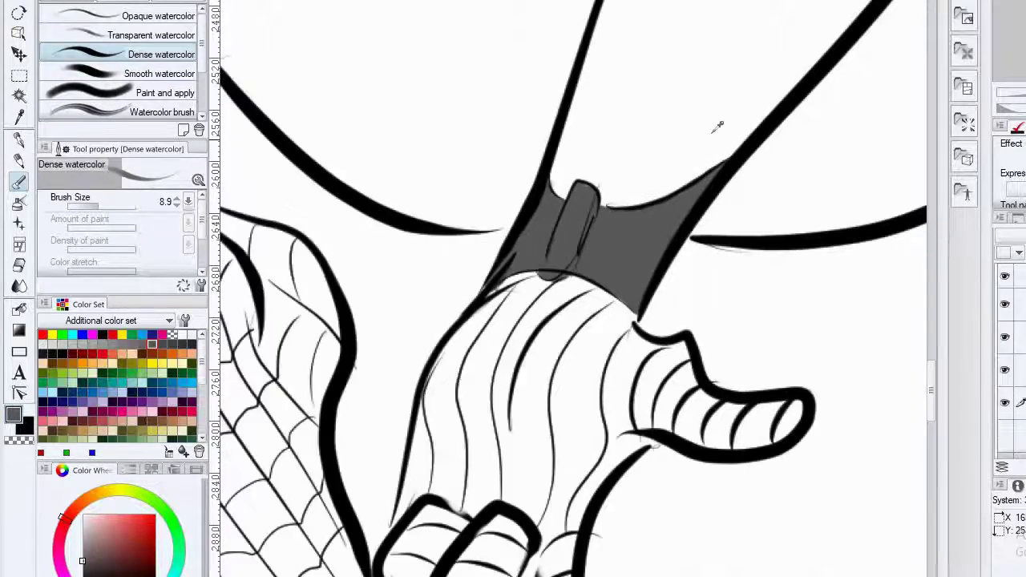
{"action": "scroll", "coordinate": [716, 128], "scroll_direction": "down", "scroll_amount": 4}
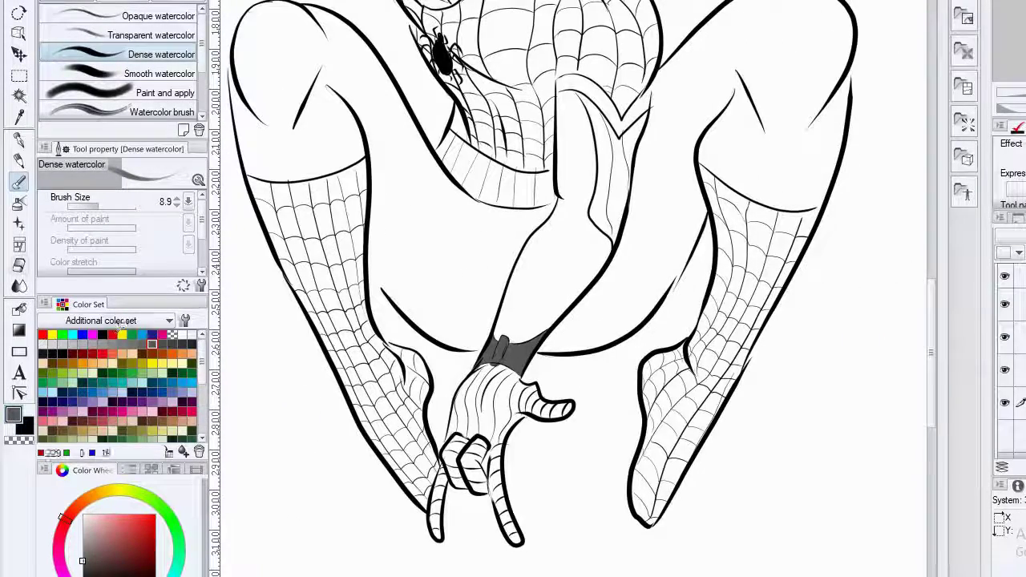
{"action": "left_click", "coordinate": [102, 335]}
{"action": "scroll", "coordinate": [714, 233], "scroll_direction": "up", "scroll_amount": 5}
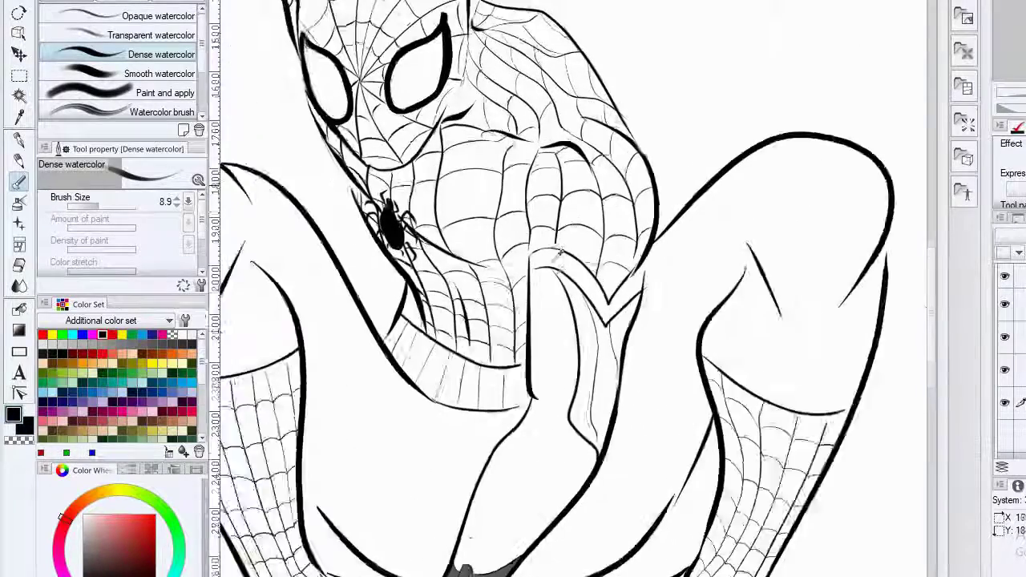
{"action": "scroll", "coordinate": [559, 254], "scroll_direction": "up", "scroll_amount": 6}
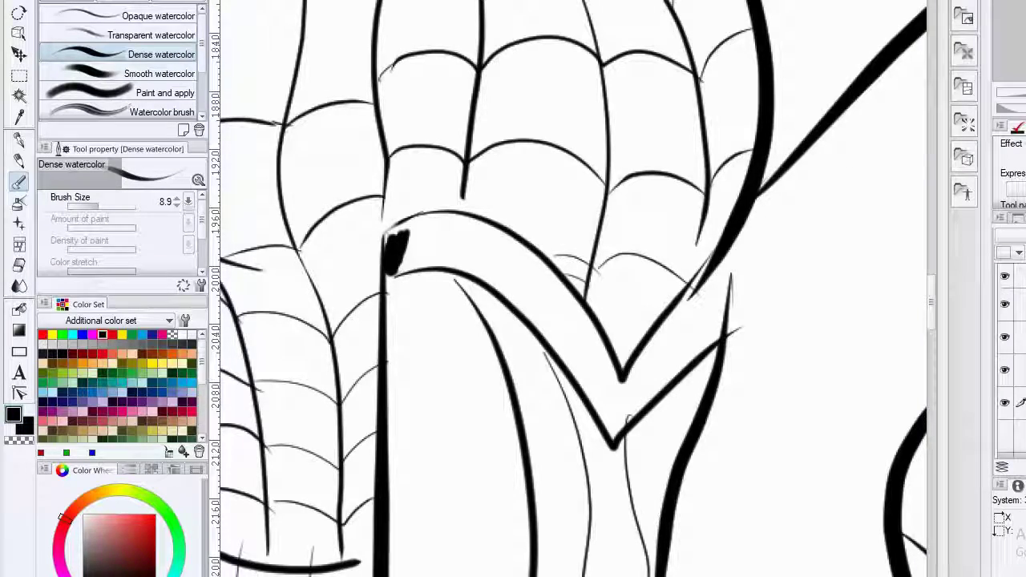
{"action": "key", "text": "minus"}
{"action": "key", "text": "minus"}
{"action": "key", "text": "minus"}
{"action": "key", "text": "minus"}
{"action": "key", "text": "minus"}
{"action": "key", "text": "minus"}
{"action": "key", "text": "minus"}
{"action": "key", "text": "minus"}
{"action": "key", "text": "minus"}
{"action": "key", "text": "minus"}
{"action": "key", "text": "minus"}
{"action": "key", "text": "minus"}
{"action": "scroll", "coordinate": [582, 302], "scroll_direction": "up", "scroll_amount": 3}
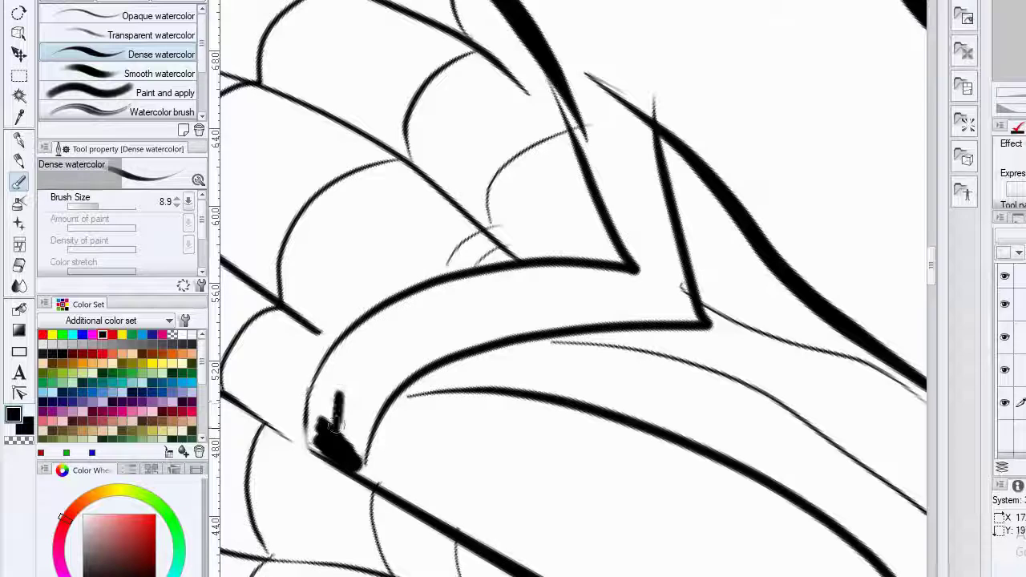
{"action": "mouse_move", "coordinate": [335, 424]}
{"action": "left_mouse_down"}
{"action": "mouse_move", "coordinate": [321, 441]}
{"action": "mouse_move", "coordinate": [319, 389]}
{"action": "mouse_move", "coordinate": [353, 340]}
{"action": "mouse_move", "coordinate": [348, 401]}
{"action": "mouse_move", "coordinate": [358, 427]}
{"action": "mouse_move", "coordinate": [373, 387]}
{"action": "mouse_move", "coordinate": [365, 429]}
{"action": "mouse_move", "coordinate": [391, 375]}
{"action": "mouse_move", "coordinate": [465, 331]}
{"action": "mouse_move", "coordinate": [417, 337]}
{"action": "mouse_move", "coordinate": [394, 321]}
{"action": "mouse_move", "coordinate": [373, 323]}
{"action": "mouse_move", "coordinate": [473, 288]}
{"action": "mouse_move", "coordinate": [458, 285]}
{"action": "mouse_move", "coordinate": [530, 289]}
{"action": "mouse_move", "coordinate": [506, 328]}
{"action": "mouse_move", "coordinate": [494, 313]}
{"action": "mouse_move", "coordinate": [597, 293]}
{"action": "mouse_move", "coordinate": [489, 278]}
{"action": "mouse_move", "coordinate": [607, 273]}
{"action": "mouse_move", "coordinate": [600, 286]}
{"action": "mouse_move", "coordinate": [641, 297]}
{"action": "mouse_move", "coordinate": [553, 321]}
{"action": "mouse_move", "coordinate": [658, 303]}
{"action": "mouse_move", "coordinate": [623, 314]}
{"action": "mouse_move", "coordinate": [683, 316]}
{"action": "mouse_move", "coordinate": [610, 440]}
{"action": "left_mouse_up"}
Fill the angled end of the upper-arm band with solid black up to the arm outline.
{"action": "mouse_move", "coordinate": [620, 369]}
{"action": "left_mouse_down"}
{"action": "mouse_move", "coordinate": [648, 418]}
{"action": "mouse_move", "coordinate": [639, 393]}
{"action": "mouse_move", "coordinate": [656, 408]}
{"action": "mouse_move", "coordinate": [628, 324]}
{"action": "mouse_move", "coordinate": [625, 354]}
{"action": "mouse_move", "coordinate": [603, 338]}
{"action": "mouse_move", "coordinate": [574, 268]}
{"action": "mouse_move", "coordinate": [575, 279]}
{"action": "mouse_move", "coordinate": [566, 257]}
{"action": "mouse_move", "coordinate": [582, 239]}
{"action": "left_mouse_up"}
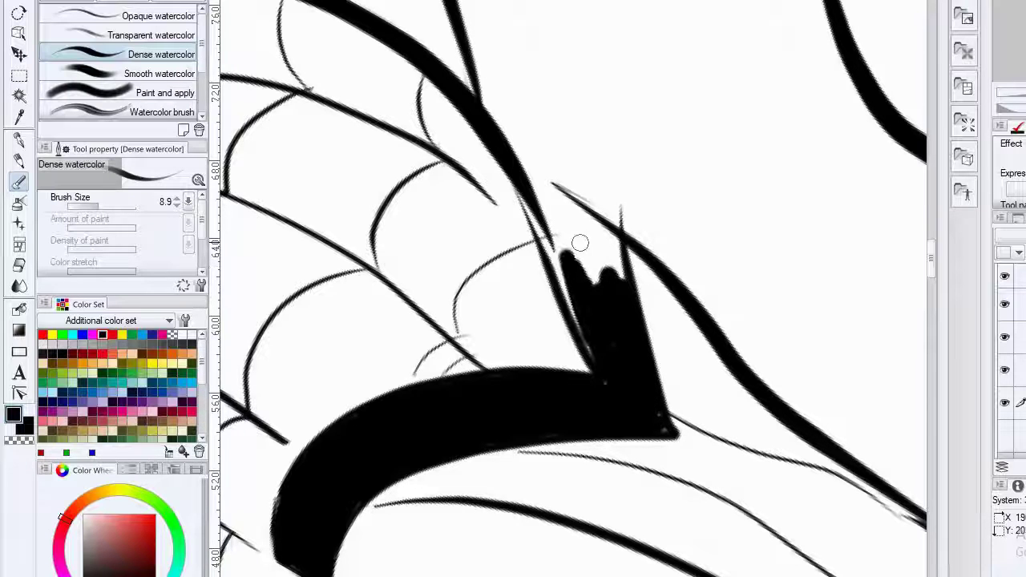
{"action": "left_click_drag", "start_coordinate": [548, 198], "coordinate": [574, 306]}
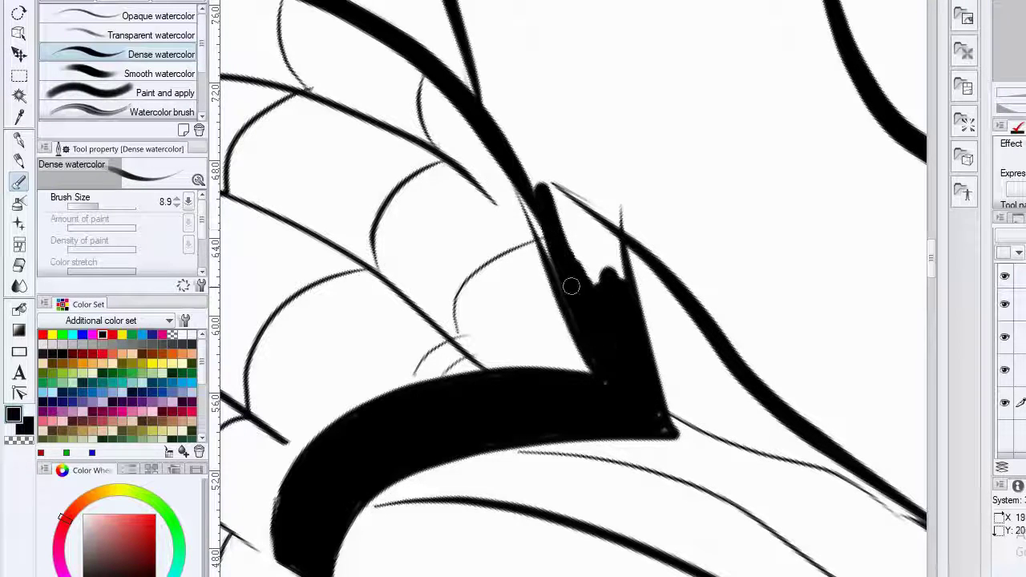
{"action": "left_click_drag", "start_coordinate": [546, 190], "coordinate": [598, 238]}
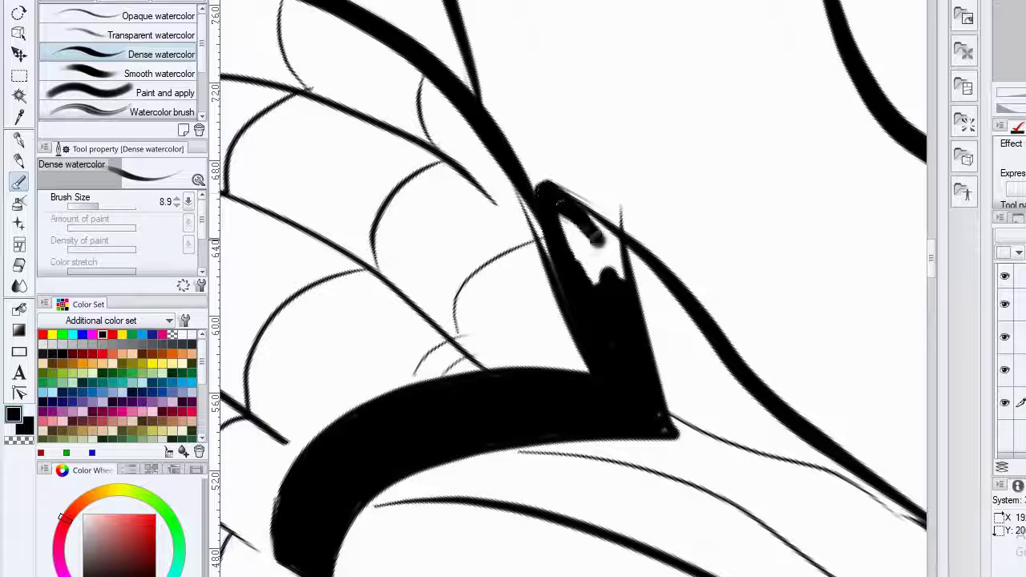
{"action": "mouse_move", "coordinate": [565, 207]}
{"action": "left_mouse_down"}
{"action": "mouse_move", "coordinate": [608, 233]}
{"action": "mouse_move", "coordinate": [622, 292]}
{"action": "mouse_move", "coordinate": [572, 225]}
{"action": "left_mouse_up"}
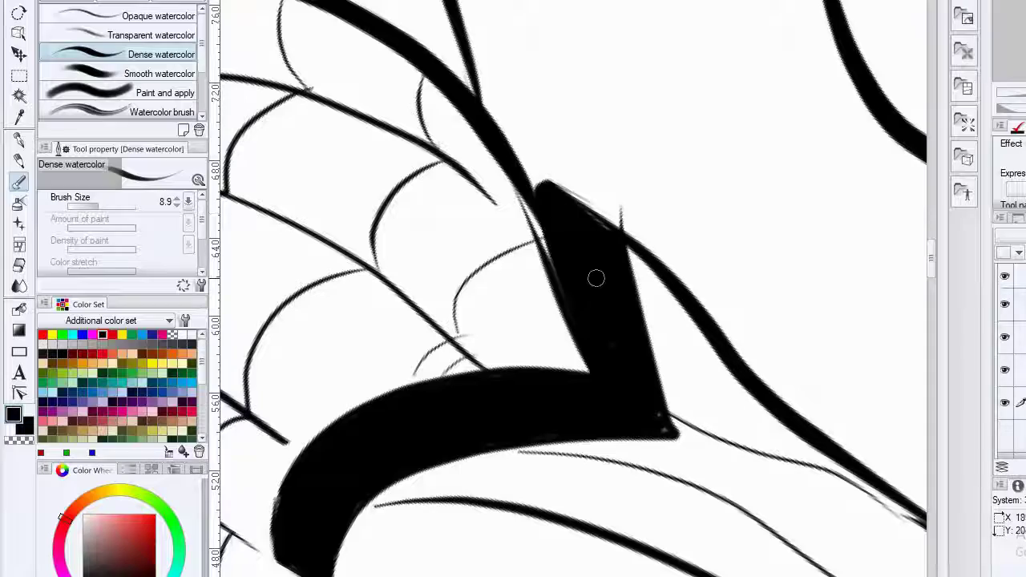
Fill the V-shaped band on the raised arm above the head with solid black, down to the mask outline.
{"action": "scroll", "coordinate": [596, 279], "scroll_direction": "down", "scroll_amount": 5}
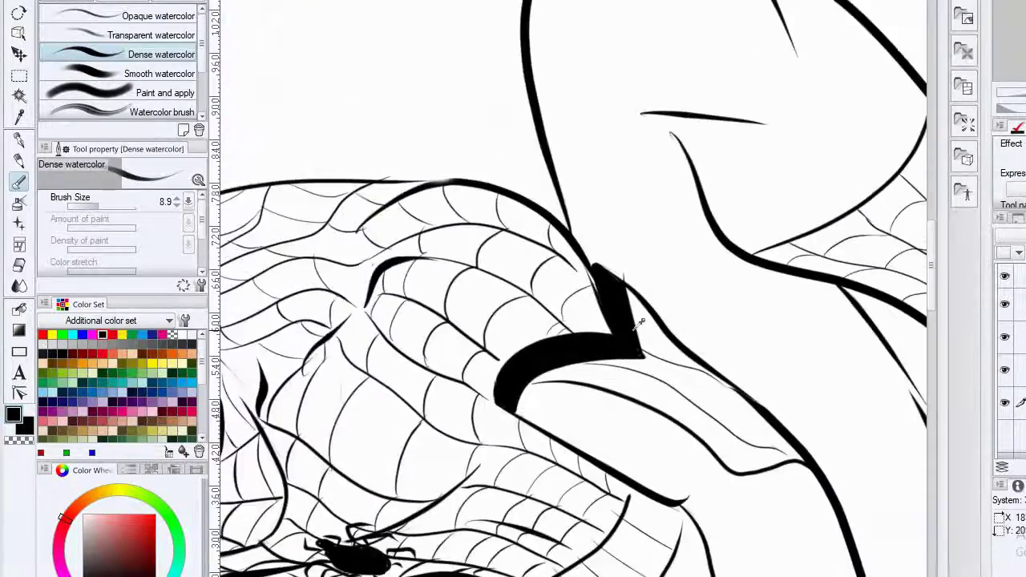
{"action": "scroll", "coordinate": [639, 324], "scroll_direction": "down", "scroll_amount": 5}
{"action": "left_click_drag", "start_coordinate": [640, 324], "coordinate": [743, 307]}
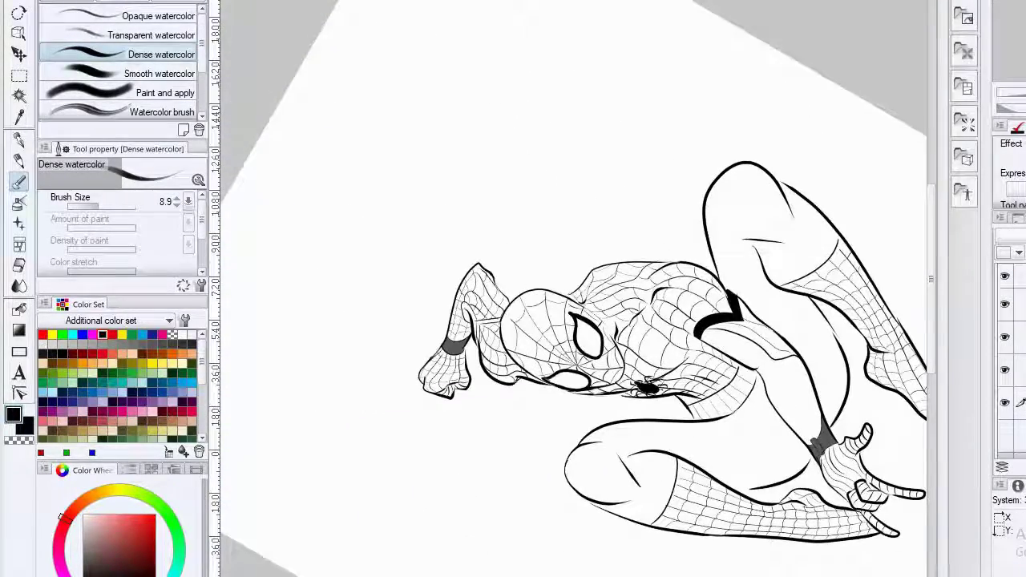
{"action": "key", "text": "asciicircum"}
{"action": "key", "text": "asciicircum"}
{"action": "key", "text": "asciicircum"}
{"action": "key", "text": "asciicircum"}
{"action": "key", "text": "asciicircum"}
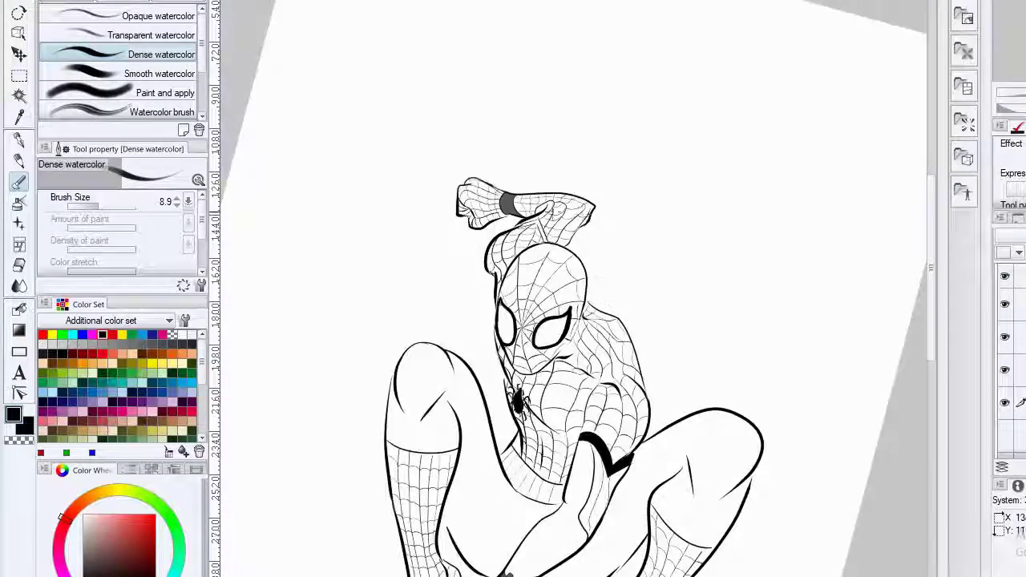
{"action": "left_click_drag", "start_coordinate": [490, 237], "coordinate": [596, 268]}
{"action": "scroll", "coordinate": [648, 230], "scroll_direction": "up", "scroll_amount": 8}
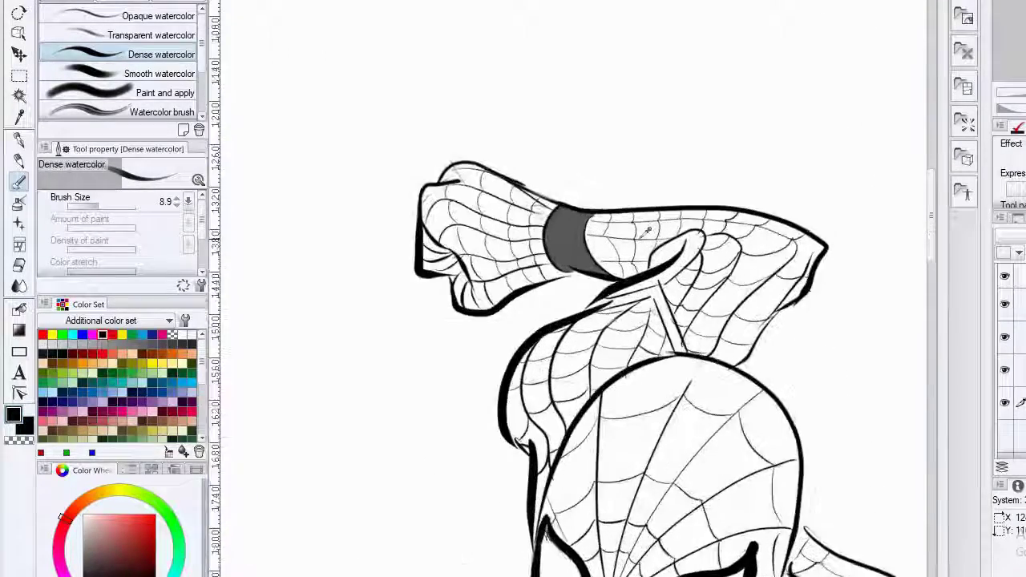
{"action": "scroll", "coordinate": [648, 230], "scroll_direction": "up", "scroll_amount": 4}
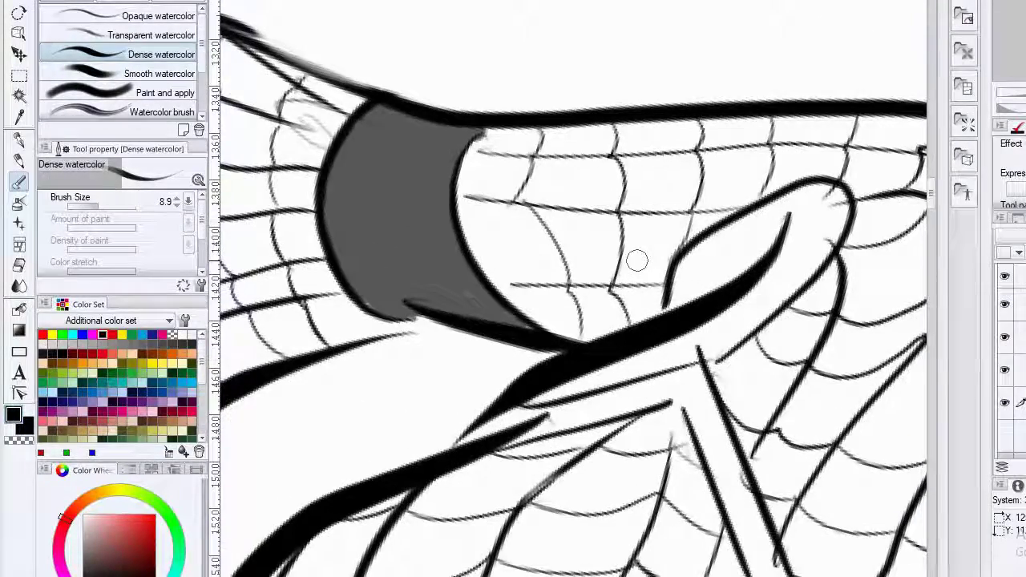
{"action": "mouse_move", "coordinate": [615, 240]}
{"action": "left_mouse_down"}
{"action": "mouse_move", "coordinate": [559, 136]}
{"action": "mouse_move", "coordinate": [445, 36]}
{"action": "left_mouse_up"}
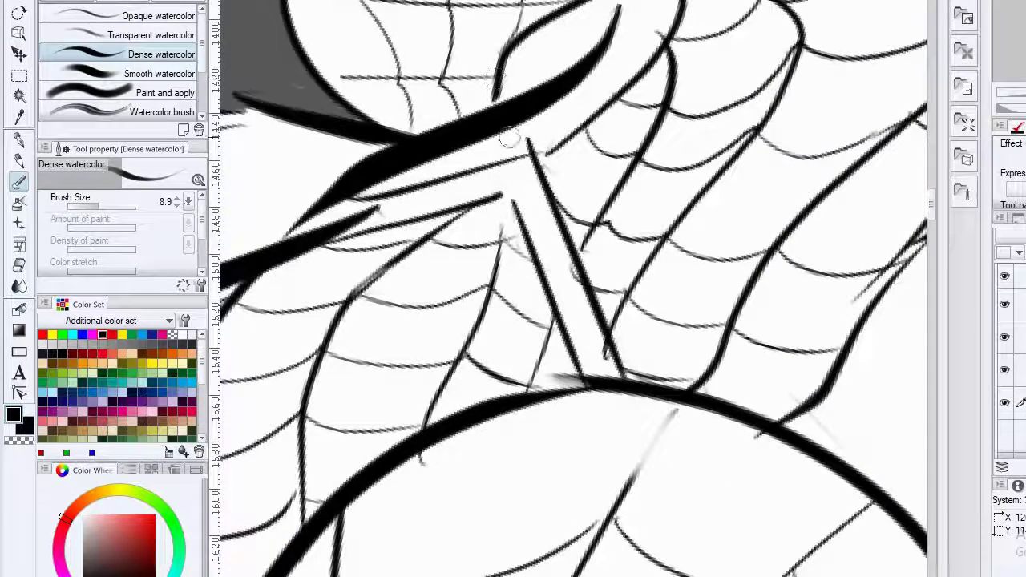
{"action": "mouse_move", "coordinate": [347, 209]}
{"action": "left_mouse_down"}
{"action": "mouse_move", "coordinate": [337, 218]}
{"action": "mouse_move", "coordinate": [381, 202]}
{"action": "mouse_move", "coordinate": [321, 220]}
{"action": "mouse_move", "coordinate": [397, 200]}
{"action": "mouse_move", "coordinate": [290, 238]}
{"action": "left_mouse_up"}
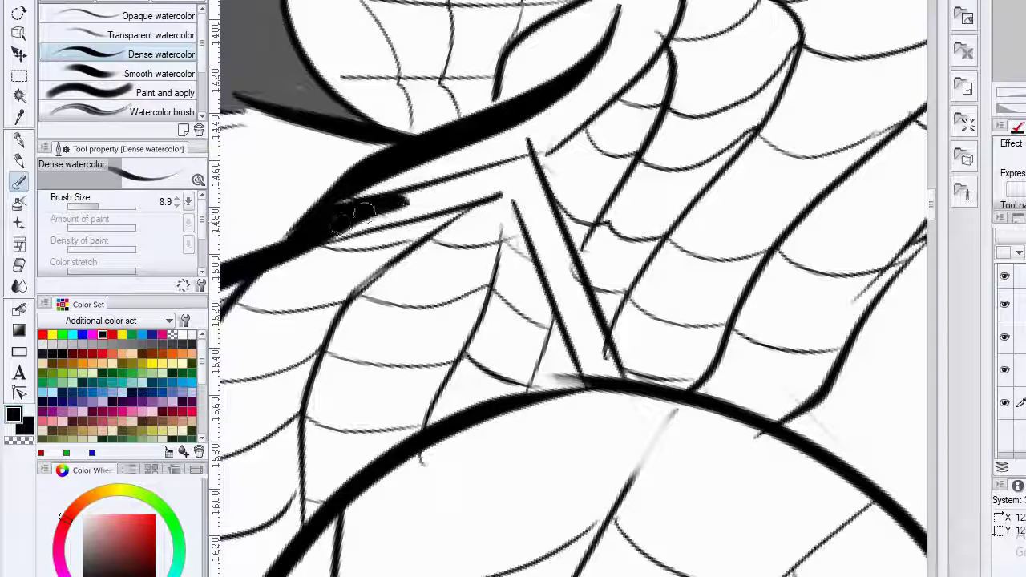
{"action": "mouse_move", "coordinate": [364, 211]}
{"action": "left_mouse_down"}
{"action": "mouse_move", "coordinate": [326, 238]}
{"action": "mouse_move", "coordinate": [498, 187]}
{"action": "mouse_move", "coordinate": [386, 214]}
{"action": "mouse_move", "coordinate": [464, 197]}
{"action": "mouse_move", "coordinate": [401, 211]}
{"action": "mouse_move", "coordinate": [528, 163]}
{"action": "mouse_move", "coordinate": [474, 194]}
{"action": "mouse_move", "coordinate": [484, 196]}
{"action": "mouse_move", "coordinate": [338, 215]}
{"action": "mouse_move", "coordinate": [428, 208]}
{"action": "mouse_move", "coordinate": [490, 182]}
{"action": "mouse_move", "coordinate": [570, 193]}
{"action": "mouse_move", "coordinate": [533, 170]}
{"action": "mouse_move", "coordinate": [536, 210]}
{"action": "mouse_move", "coordinate": [526, 189]}
{"action": "mouse_move", "coordinate": [526, 205]}
{"action": "mouse_move", "coordinate": [518, 195]}
{"action": "mouse_move", "coordinate": [557, 295]}
{"action": "mouse_move", "coordinate": [571, 309]}
{"action": "mouse_move", "coordinate": [558, 265]}
{"action": "mouse_move", "coordinate": [608, 371]}
{"action": "mouse_move", "coordinate": [584, 310]}
{"action": "mouse_move", "coordinate": [592, 332]}
{"action": "mouse_move", "coordinate": [562, 302]}
{"action": "mouse_move", "coordinate": [589, 374]}
{"action": "mouse_move", "coordinate": [594, 344]}
{"action": "left_mouse_up"}
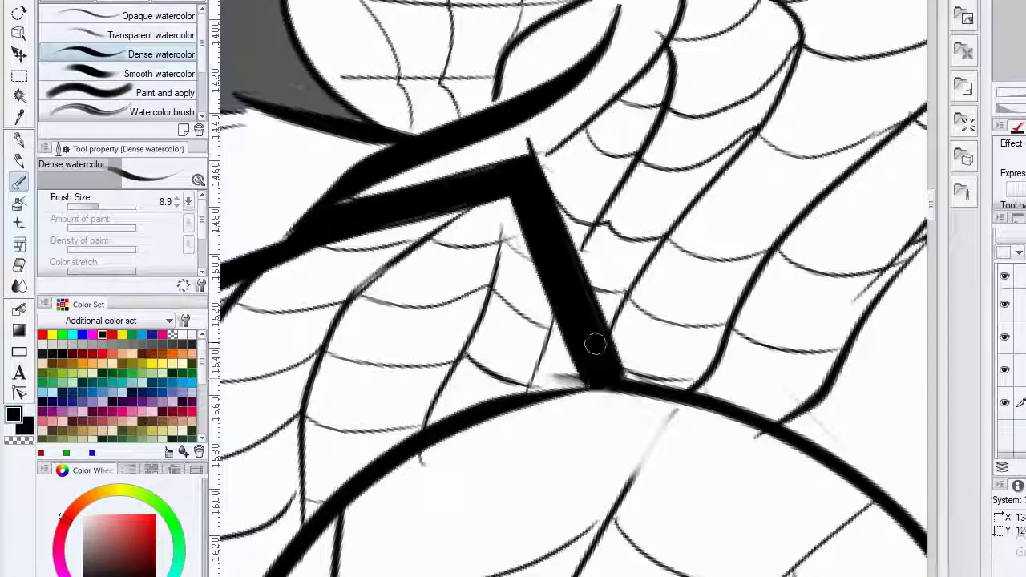
{"action": "scroll", "coordinate": [595, 344], "scroll_direction": "down", "scroll_amount": 6}
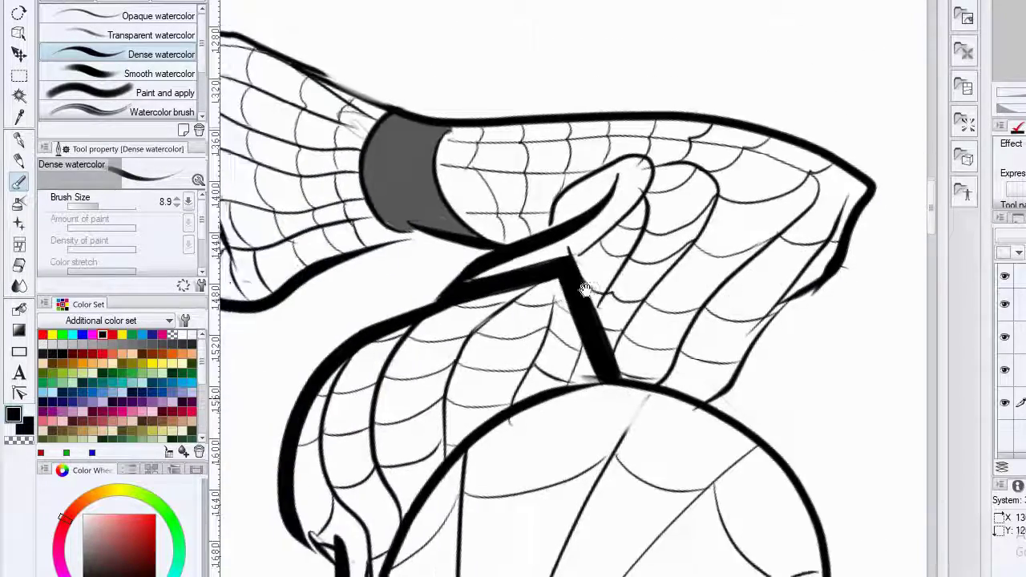
{"action": "mouse_move", "coordinate": [549, 451]}
{"action": "left_mouse_down"}
{"action": "mouse_move", "coordinate": [559, 392]}
{"action": "mouse_move", "coordinate": [545, 271]}
{"action": "left_mouse_up"}
{"action": "scroll", "coordinate": [570, 316], "scroll_direction": "down", "scroll_amount": 3}
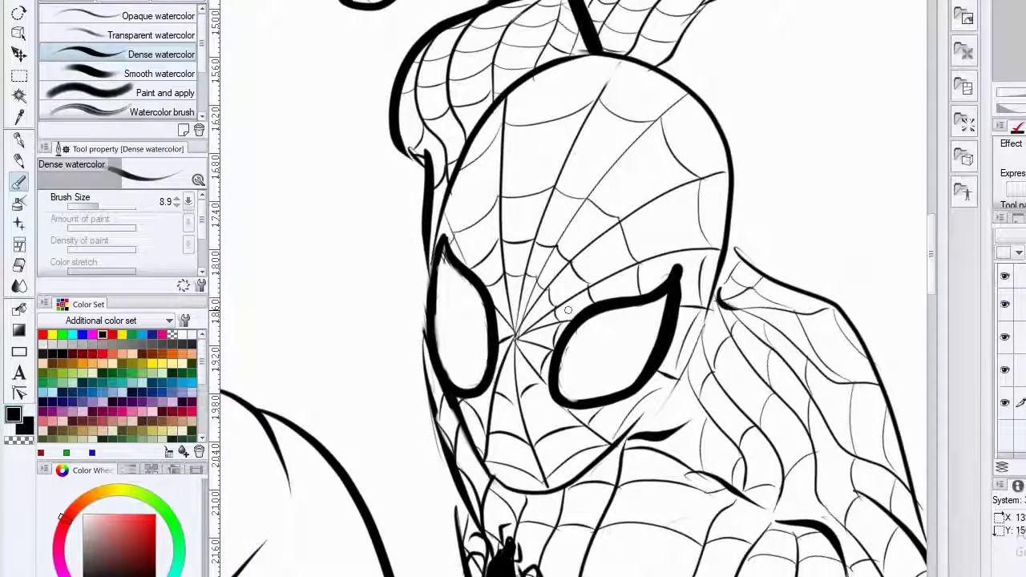
Add a new layer for the red areas of the costume.
{"action": "scroll", "coordinate": [668, 279], "scroll_direction": "down", "scroll_amount": 8}
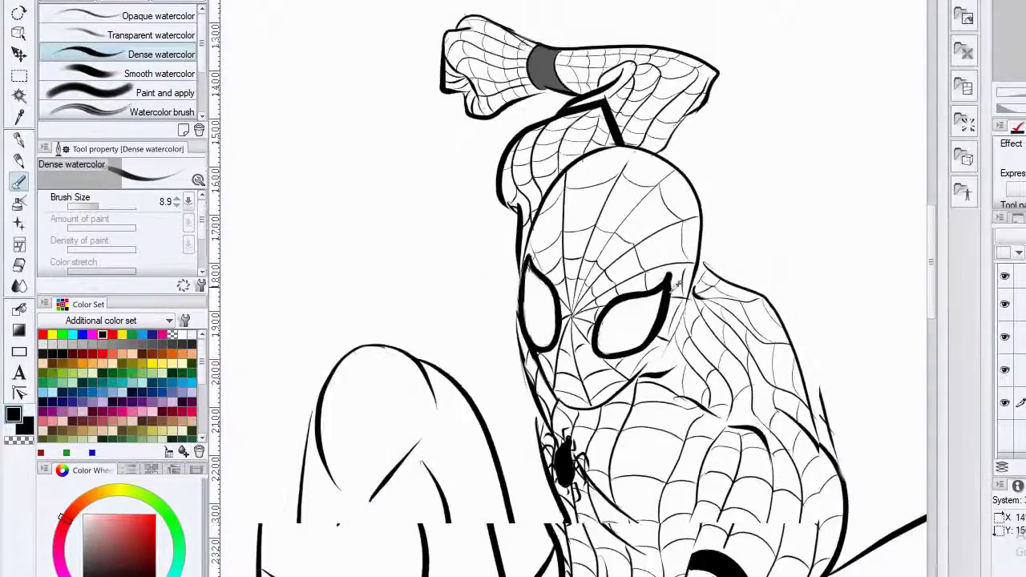
{"action": "left_click_drag", "start_coordinate": [687, 210], "coordinate": [682, 254]}
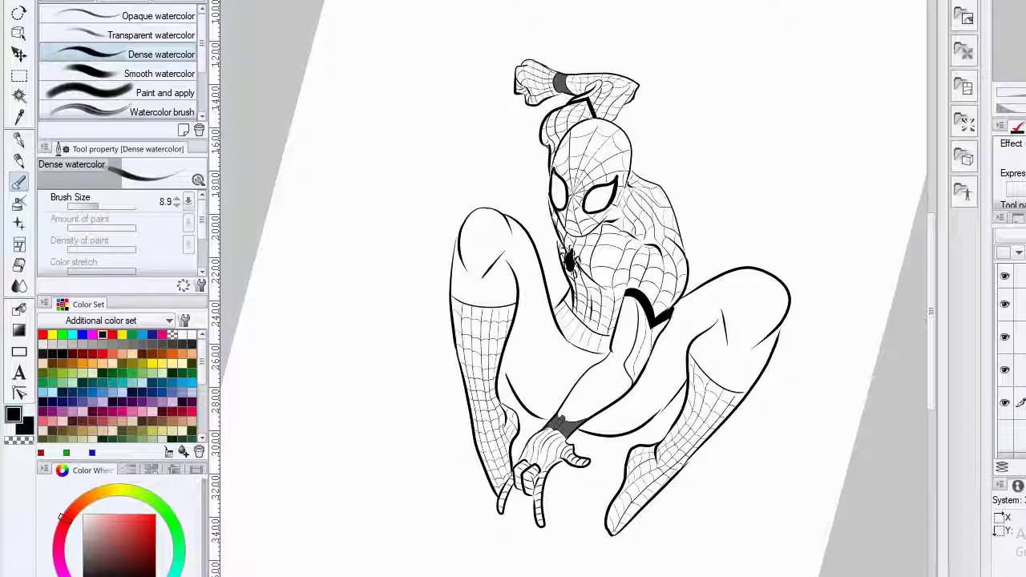
{"action": "key", "text": "ctrl+shift+n"}
{"action": "scroll", "coordinate": [1011, 361], "scroll_direction": "down", "scroll_amount": 2}
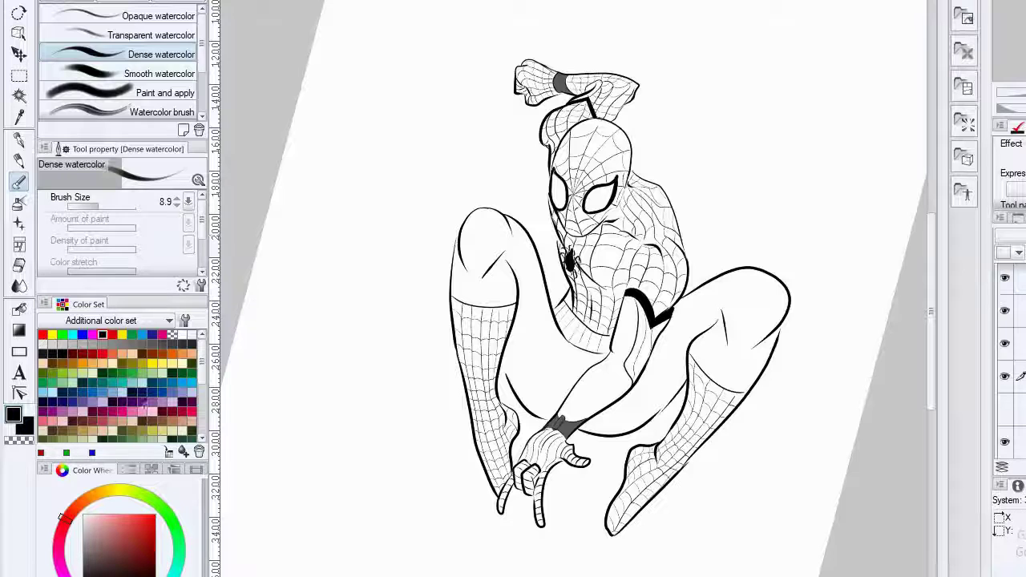
Set the Dense watercolor brush to red (230, 0, 19) with a brush size of 20.
{"action": "left_click", "coordinate": [141, 412]}
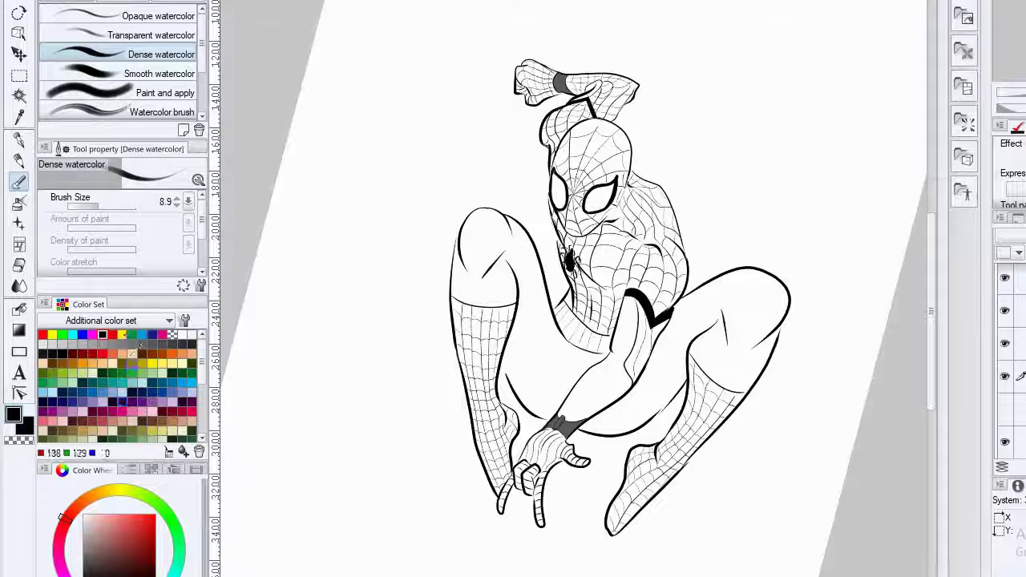
{"action": "left_click", "coordinate": [102, 354]}
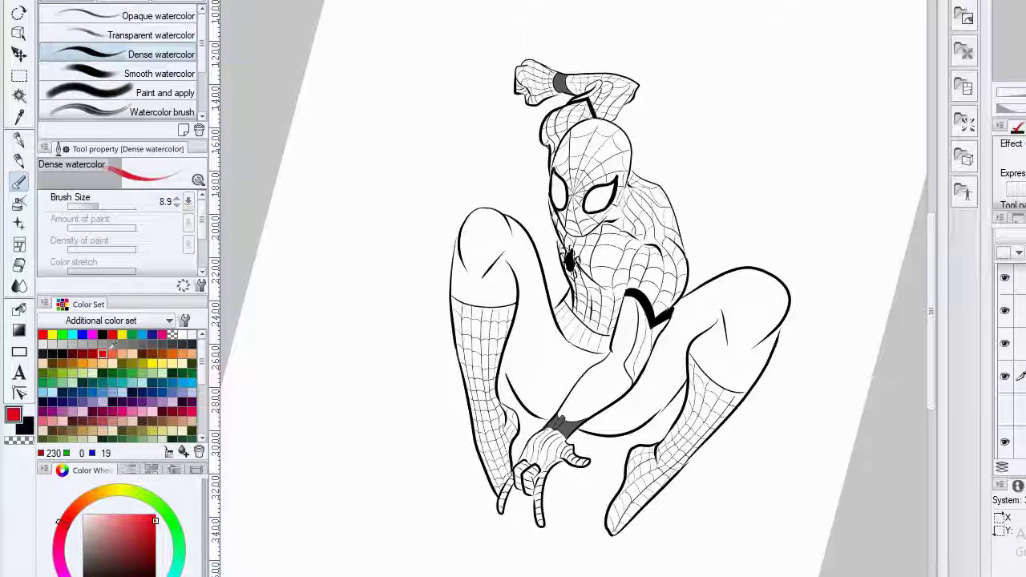
{"action": "scroll", "coordinate": [120, 353], "scroll_direction": "down", "scroll_amount": 3}
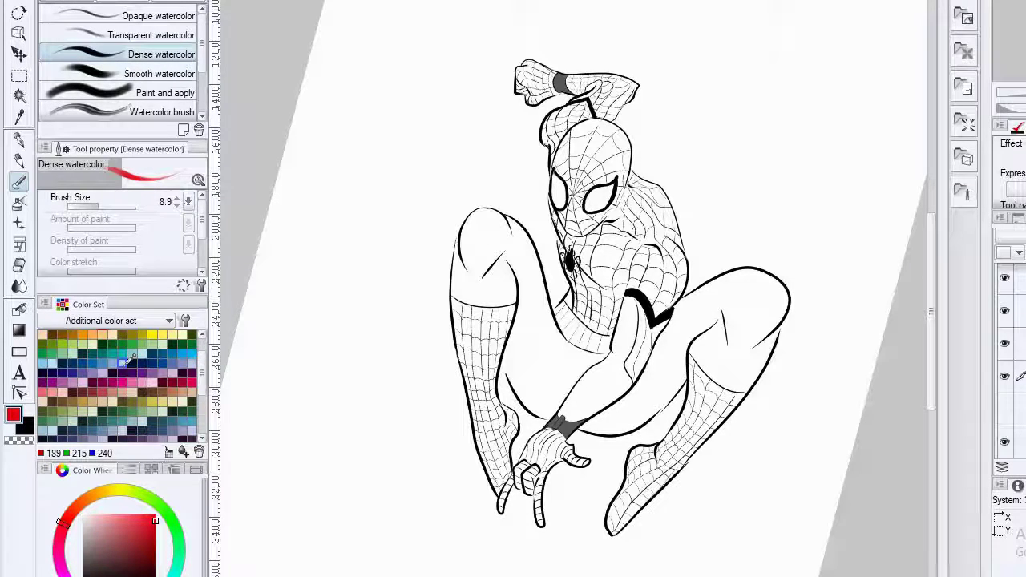
{"action": "scroll", "coordinate": [128, 355], "scroll_direction": "up", "scroll_amount": 3}
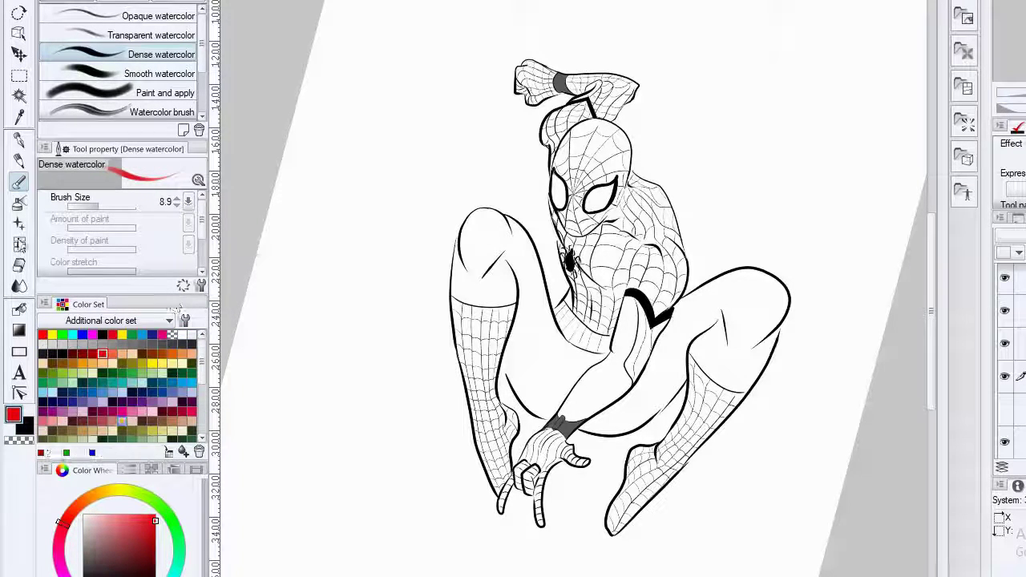
{"action": "left_click", "coordinate": [105, 202]}
Block in red over the upper chest and neck beside the mask's chin.
{"action": "scroll", "coordinate": [641, 207], "scroll_direction": "up", "scroll_amount": 5}
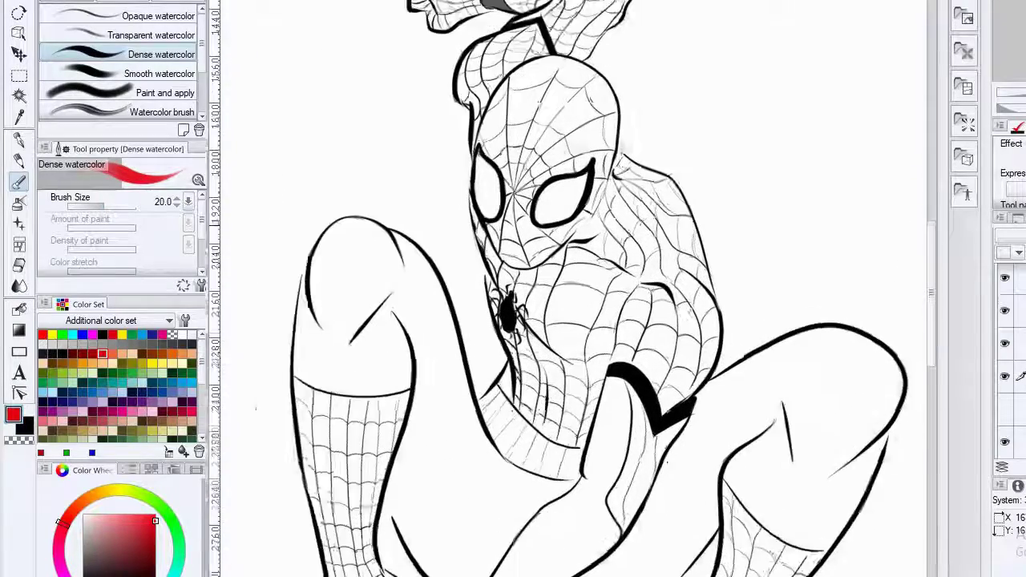
{"action": "left_click_drag", "start_coordinate": [629, 232], "coordinate": [623, 241]}
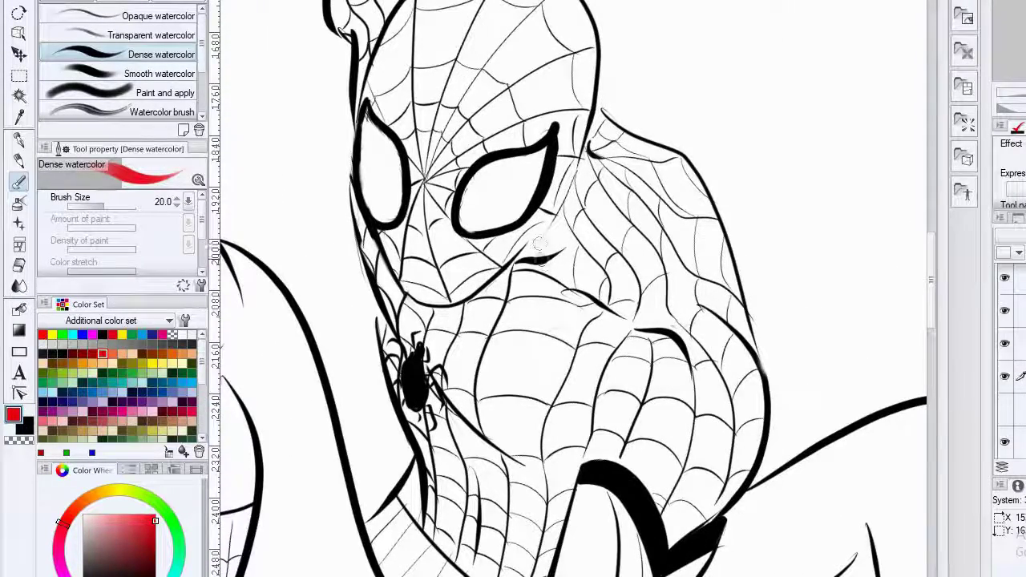
{"action": "mouse_move", "coordinate": [572, 318]}
{"action": "left_mouse_down"}
{"action": "mouse_move", "coordinate": [618, 273]}
{"action": "mouse_move", "coordinate": [533, 369]}
{"action": "mouse_move", "coordinate": [626, 237]}
{"action": "mouse_move", "coordinate": [501, 369]}
{"action": "mouse_move", "coordinate": [603, 212]}
{"action": "mouse_move", "coordinate": [483, 314]}
{"action": "mouse_move", "coordinate": [514, 269]}
{"action": "left_mouse_up"}
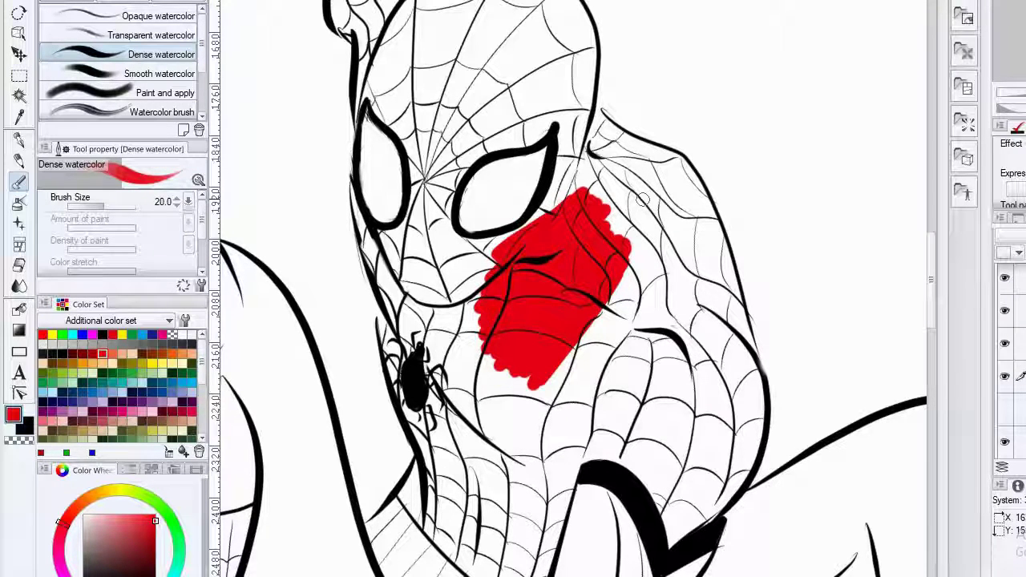
Fill the mask's cheek below the larger eye with red, extending to the nose and chin outline.
{"action": "scroll", "coordinate": [489, 169], "scroll_direction": "up", "scroll_amount": 5}
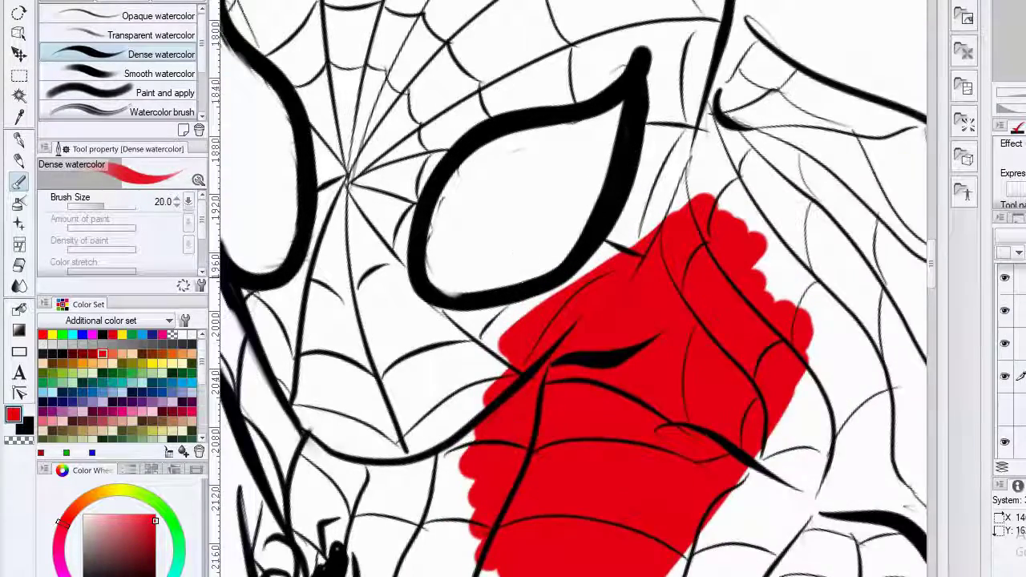
{"action": "left_click_drag", "start_coordinate": [528, 278], "coordinate": [655, 303]}
{"action": "mouse_move", "coordinate": [510, 344]}
{"action": "left_mouse_down"}
{"action": "mouse_move", "coordinate": [560, 363]}
{"action": "mouse_move", "coordinate": [642, 341]}
{"action": "left_mouse_up"}
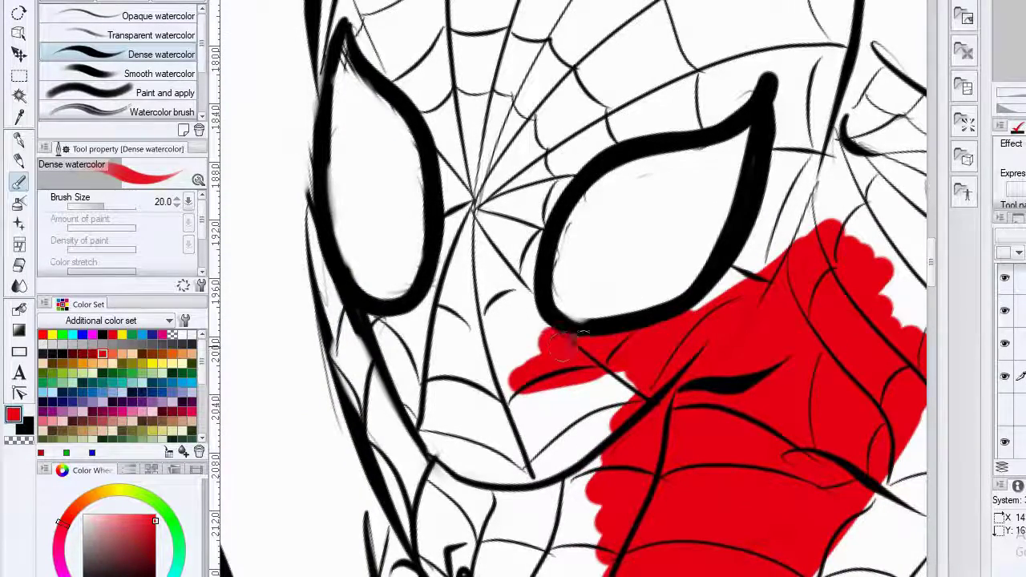
{"action": "mouse_move", "coordinate": [553, 341]}
{"action": "left_mouse_down"}
{"action": "mouse_move", "coordinate": [521, 265]}
{"action": "mouse_move", "coordinate": [526, 200]}
{"action": "mouse_move", "coordinate": [473, 353]}
{"action": "mouse_move", "coordinate": [507, 387]}
{"action": "mouse_move", "coordinate": [505, 469]}
{"action": "mouse_move", "coordinate": [618, 397]}
{"action": "mouse_move", "coordinate": [590, 435]}
{"action": "left_mouse_up"}
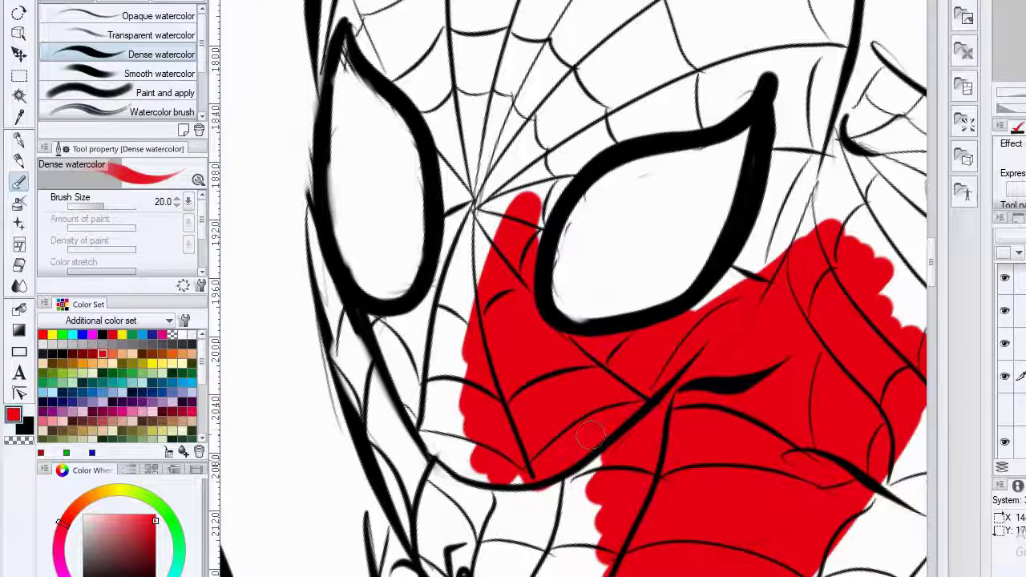
Fill the rest of the lower mask, the area between the eyes and the upper rim of the narrower eye with red.
{"action": "mouse_move", "coordinate": [461, 447]}
{"action": "left_mouse_down"}
{"action": "mouse_move", "coordinate": [421, 357]}
{"action": "mouse_move", "coordinate": [409, 437]}
{"action": "mouse_move", "coordinate": [385, 345]}
{"action": "mouse_move", "coordinate": [384, 369]}
{"action": "left_mouse_up"}
{"action": "mouse_move", "coordinate": [383, 330]}
{"action": "left_mouse_down"}
{"action": "mouse_move", "coordinate": [425, 317]}
{"action": "mouse_move", "coordinate": [481, 225]}
{"action": "mouse_move", "coordinate": [470, 336]}
{"action": "mouse_move", "coordinate": [546, 226]}
{"action": "mouse_move", "coordinate": [521, 383]}
{"action": "left_mouse_up"}
{"action": "mouse_move", "coordinate": [448, 391]}
{"action": "left_mouse_down"}
{"action": "mouse_move", "coordinate": [452, 342]}
{"action": "mouse_move", "coordinate": [413, 458]}
{"action": "mouse_move", "coordinate": [416, 279]}
{"action": "left_mouse_up"}
{"action": "left_click_drag", "start_coordinate": [418, 373], "coordinate": [489, 513]}
{"action": "left_click_drag", "start_coordinate": [414, 329], "coordinate": [440, 404]}
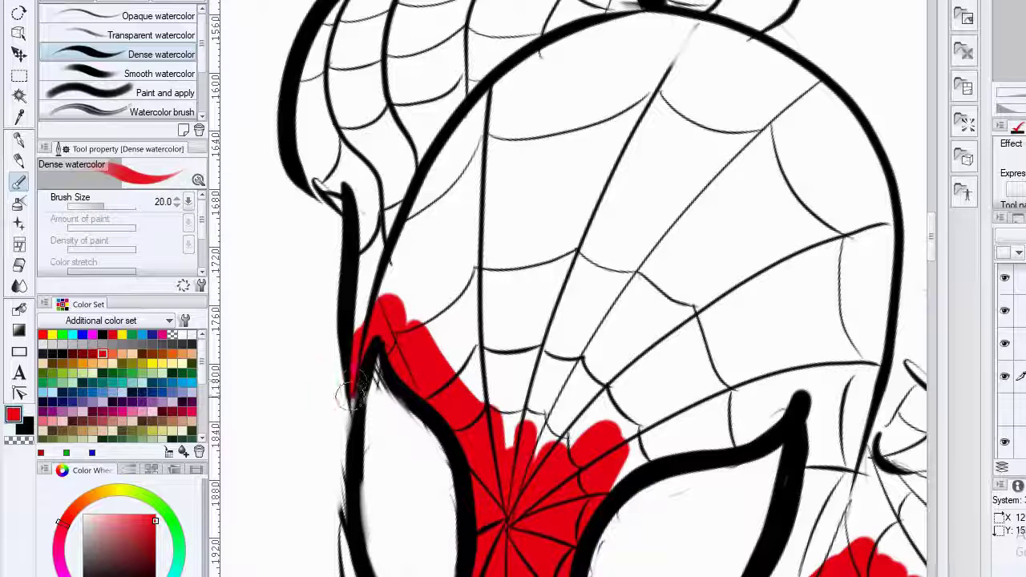
Paint the narrow gap between the mask and the raised arm's outline red, and erase the spill outside the line.
{"action": "mouse_move", "coordinate": [350, 393]}
{"action": "left_mouse_down"}
{"action": "mouse_move", "coordinate": [368, 296]}
{"action": "mouse_move", "coordinate": [349, 322]}
{"action": "left_mouse_up"}
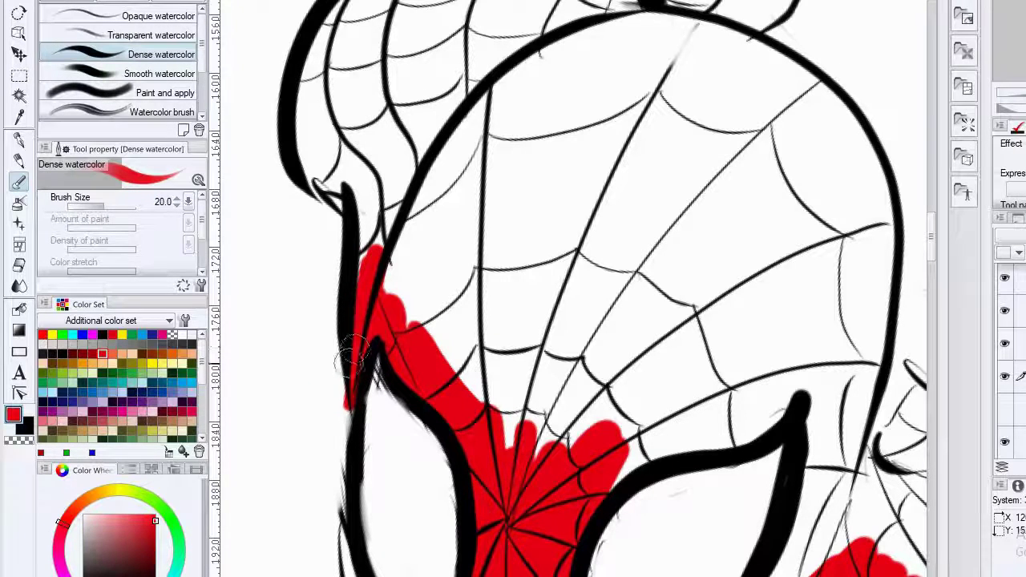
{"action": "key", "text": "e"}
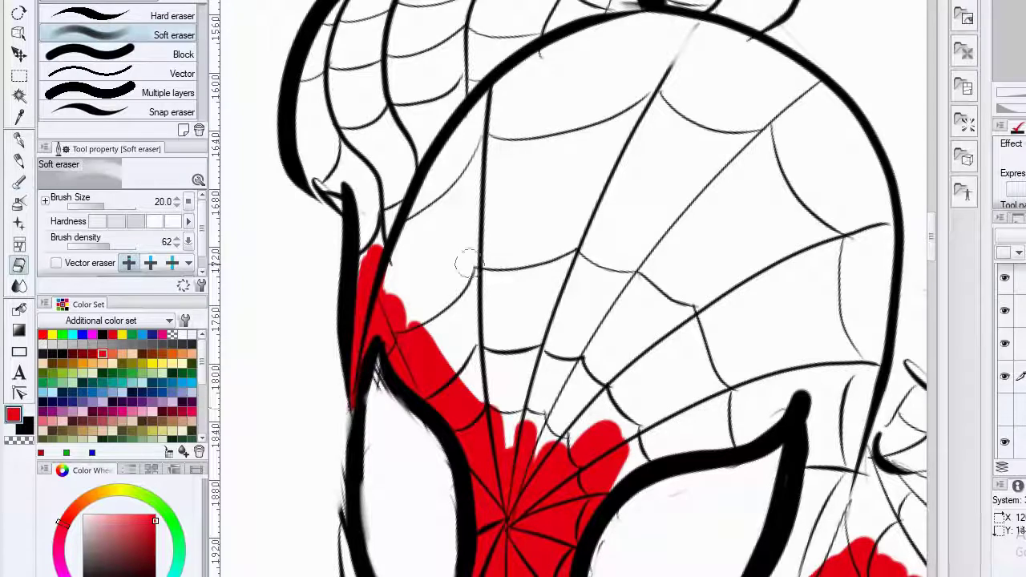
{"action": "key", "text": "b"}
Fill the mask's forehead with red, working from the side above the narrower eye across to above the larger eye.
{"action": "left_click_drag", "start_coordinate": [508, 284], "coordinate": [502, 305]}
{"action": "mouse_move", "coordinate": [518, 353]}
{"action": "left_mouse_down"}
{"action": "mouse_move", "coordinate": [521, 437]}
{"action": "mouse_move", "coordinate": [489, 297]}
{"action": "mouse_move", "coordinate": [449, 273]}
{"action": "mouse_move", "coordinate": [425, 209]}
{"action": "mouse_move", "coordinate": [378, 293]}
{"action": "mouse_move", "coordinate": [497, 129]}
{"action": "mouse_move", "coordinate": [449, 161]}
{"action": "mouse_move", "coordinate": [469, 153]}
{"action": "left_mouse_up"}
{"action": "left_click_drag", "start_coordinate": [545, 76], "coordinate": [562, 72]}
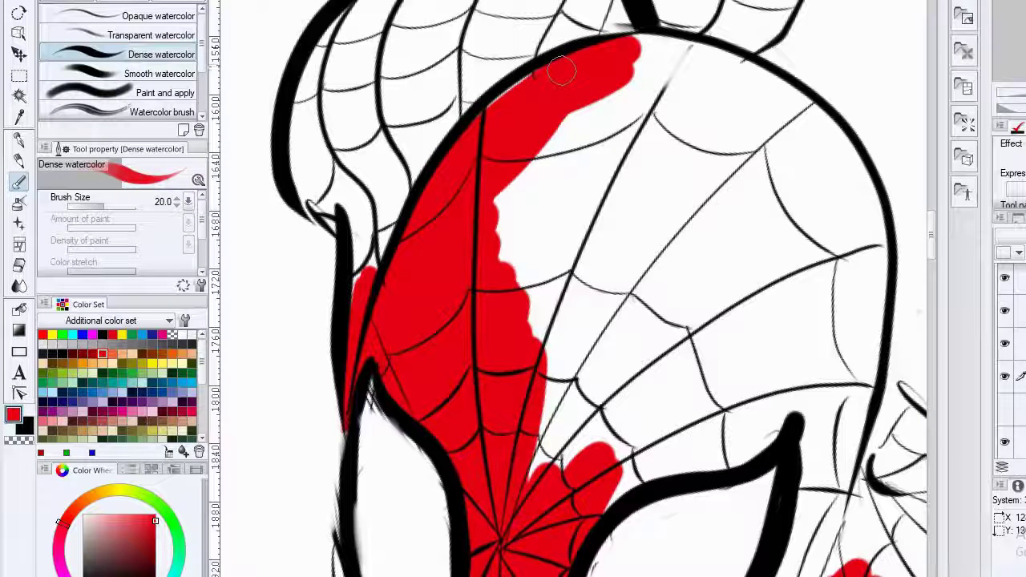
{"action": "mouse_move", "coordinate": [529, 104]}
{"action": "left_mouse_down"}
{"action": "mouse_move", "coordinate": [513, 257]}
{"action": "mouse_move", "coordinate": [610, 121]}
{"action": "mouse_move", "coordinate": [625, 264]}
{"action": "mouse_move", "coordinate": [556, 323]}
{"action": "left_mouse_up"}
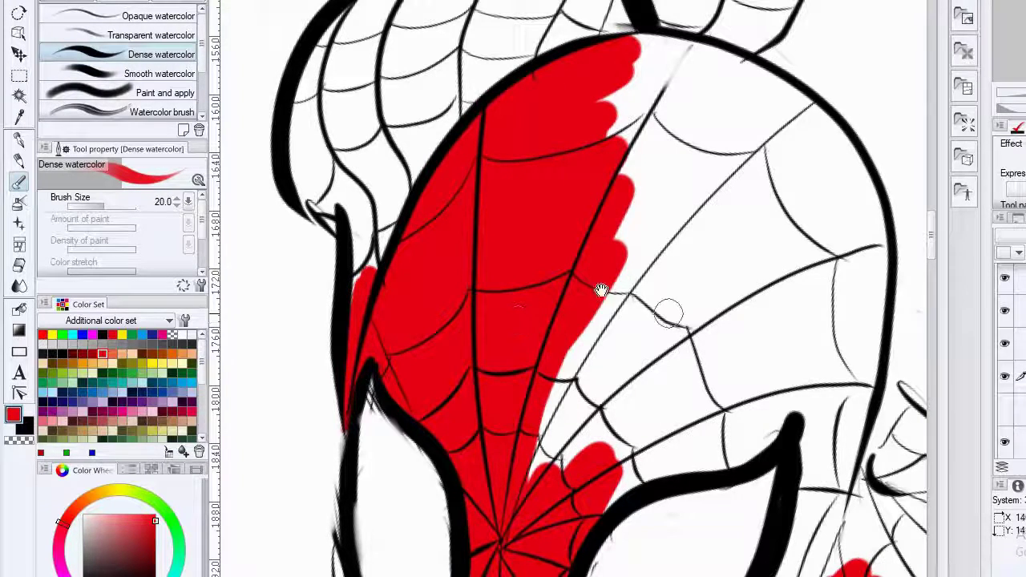
{"action": "left_click_drag", "start_coordinate": [601, 290], "coordinate": [486, 268]}
{"action": "mouse_move", "coordinate": [499, 406]}
{"action": "left_mouse_down"}
{"action": "mouse_move", "coordinate": [546, 340]}
{"action": "mouse_move", "coordinate": [437, 433]}
{"action": "mouse_move", "coordinate": [591, 235]}
{"action": "mouse_move", "coordinate": [435, 383]}
{"action": "mouse_move", "coordinate": [434, 429]}
{"action": "mouse_move", "coordinate": [569, 353]}
{"action": "mouse_move", "coordinate": [472, 481]}
{"action": "mouse_move", "coordinate": [598, 414]}
{"action": "left_mouse_up"}
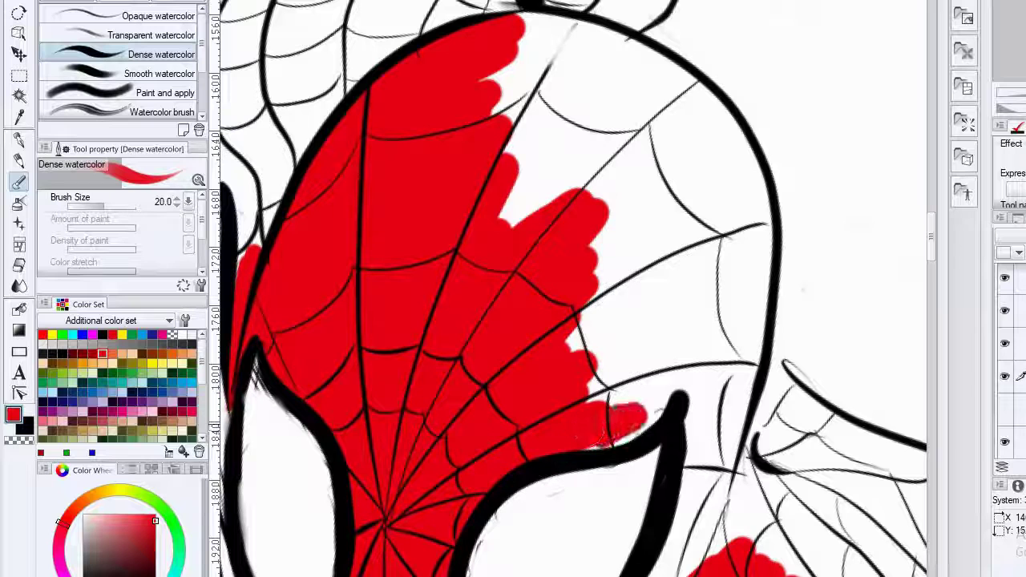
{"action": "mouse_move", "coordinate": [664, 410]}
{"action": "left_mouse_down"}
{"action": "mouse_move", "coordinate": [702, 352]}
{"action": "mouse_move", "coordinate": [718, 297]}
{"action": "mouse_move", "coordinate": [710, 236]}
{"action": "mouse_move", "coordinate": [564, 343]}
{"action": "mouse_move", "coordinate": [690, 176]}
{"action": "mouse_move", "coordinate": [529, 201]}
{"action": "mouse_move", "coordinate": [641, 104]}
{"action": "mouse_move", "coordinate": [492, 140]}
{"action": "mouse_move", "coordinate": [607, 66]}
{"action": "mouse_move", "coordinate": [496, 78]}
{"action": "left_mouse_up"}
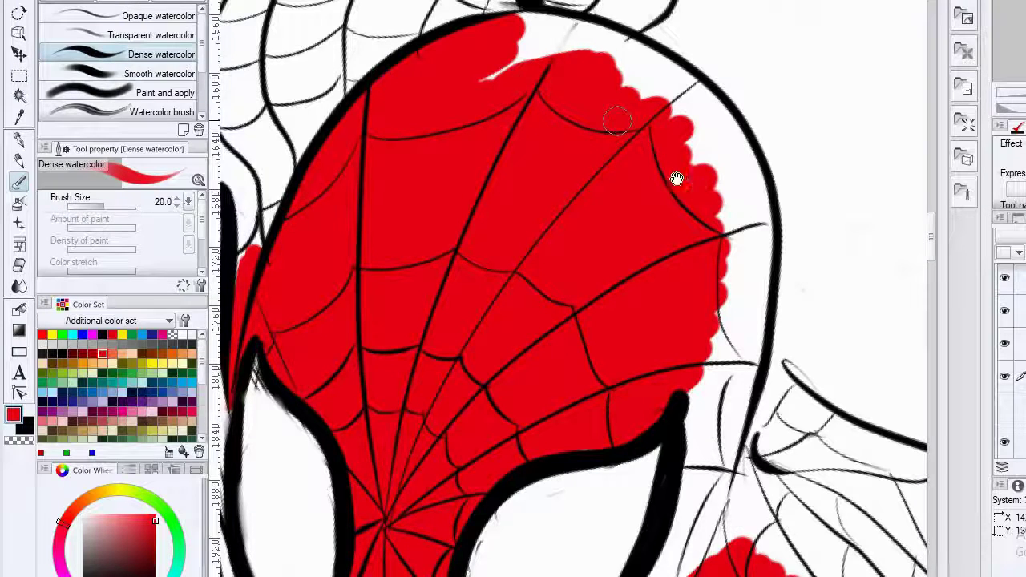
Fill the remaining white edge of the mask with red along the crown and down the side of the head.
{"action": "mouse_move", "coordinate": [738, 198]}
{"action": "left_mouse_down"}
{"action": "mouse_move", "coordinate": [718, 192]}
{"action": "mouse_move", "coordinate": [586, 231]}
{"action": "left_mouse_up"}
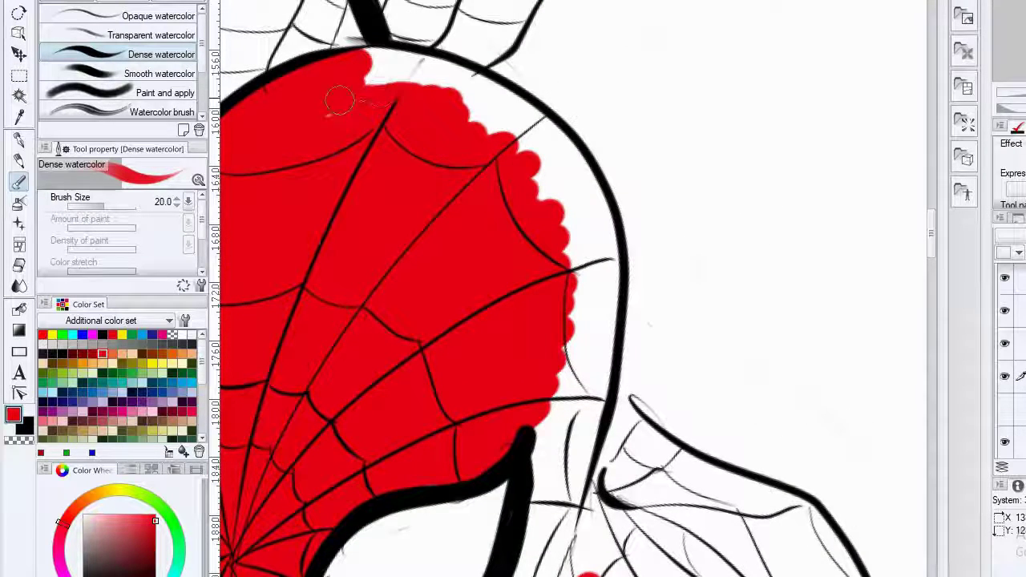
{"action": "mouse_move", "coordinate": [393, 95]}
{"action": "left_mouse_down"}
{"action": "mouse_move", "coordinate": [424, 59]}
{"action": "mouse_move", "coordinate": [373, 62]}
{"action": "left_mouse_up"}
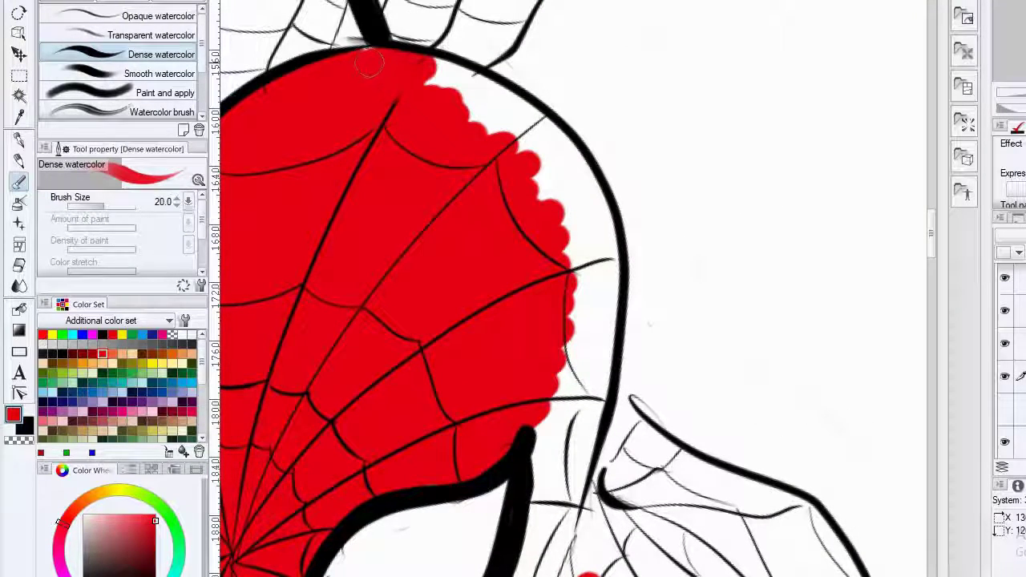
{"action": "mouse_move", "coordinate": [437, 73]}
{"action": "left_mouse_down"}
{"action": "mouse_move", "coordinate": [493, 88]}
{"action": "mouse_move", "coordinate": [487, 96]}
{"action": "left_mouse_up"}
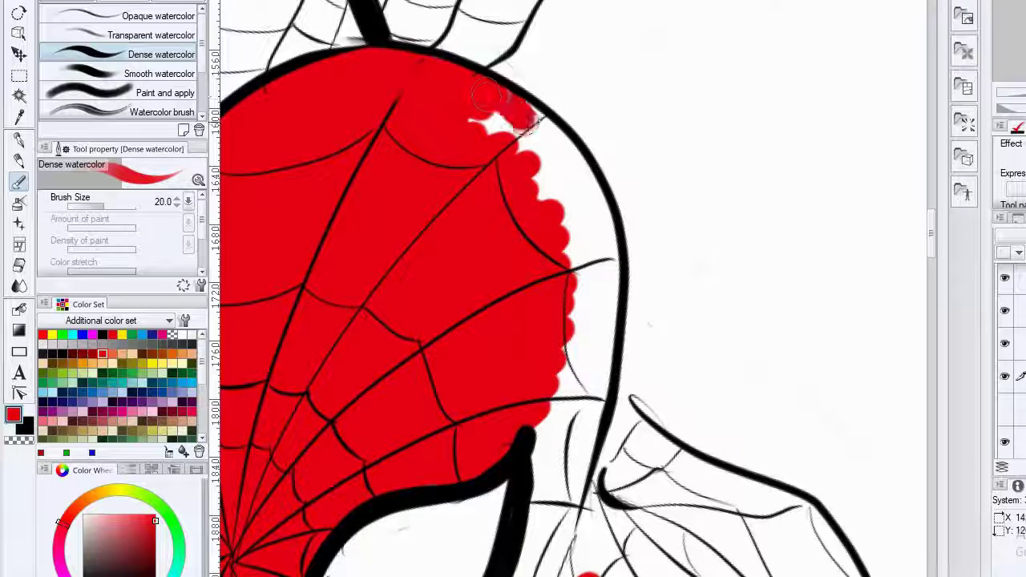
{"action": "mouse_move", "coordinate": [540, 132]}
{"action": "left_mouse_down"}
{"action": "mouse_move", "coordinate": [547, 194]}
{"action": "mouse_move", "coordinate": [582, 246]}
{"action": "left_mouse_up"}
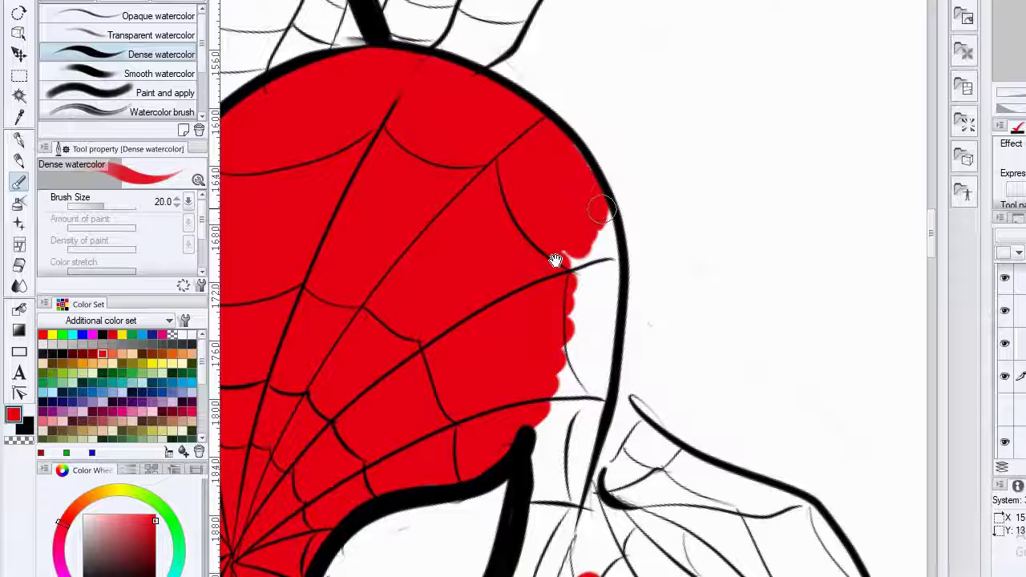
{"action": "mouse_move", "coordinate": [556, 261]}
{"action": "left_mouse_down"}
{"action": "mouse_move", "coordinate": [540, 208]}
{"action": "mouse_move", "coordinate": [591, 159]}
{"action": "left_mouse_up"}
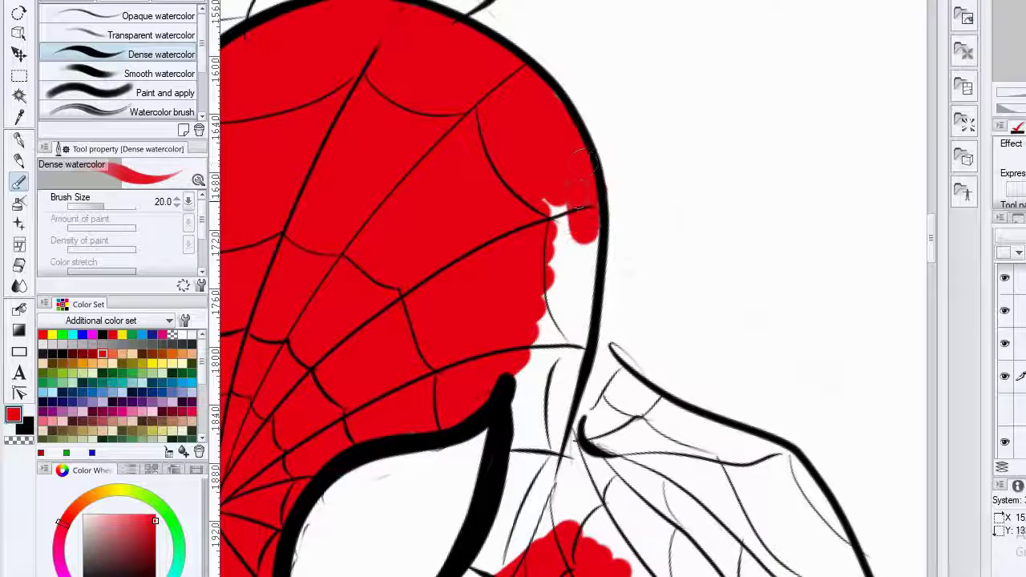
{"action": "left_click_drag", "start_coordinate": [584, 201], "coordinate": [546, 321]}
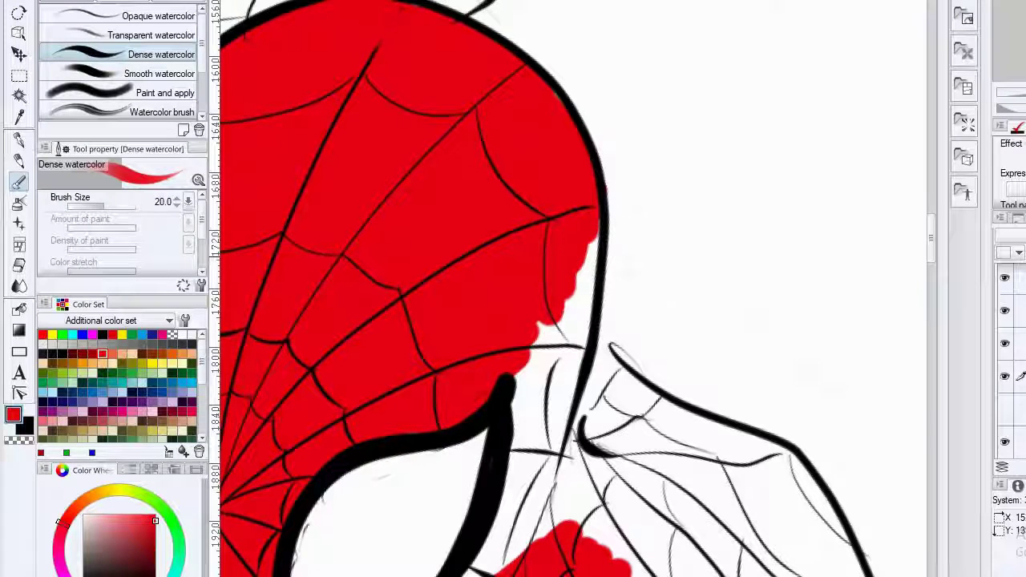
{"action": "left_click_drag", "start_coordinate": [533, 259], "coordinate": [542, 191]}
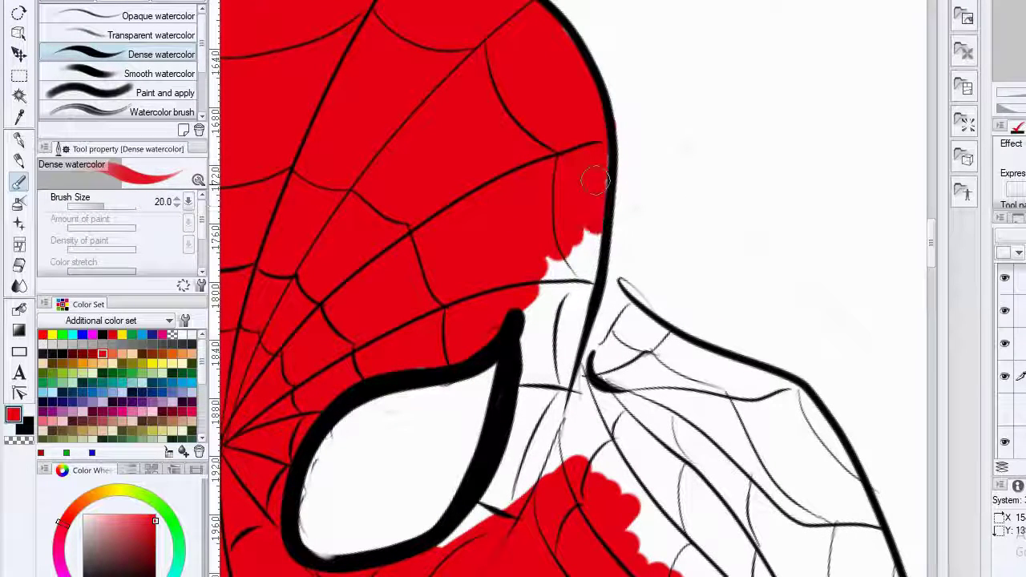
Fill the side of the mask beside the larger eye with red, down to the jaw and neck.
{"action": "left_click_drag", "start_coordinate": [590, 244], "coordinate": [553, 321]}
{"action": "mouse_move", "coordinate": [552, 268]}
{"action": "left_mouse_down"}
{"action": "mouse_move", "coordinate": [532, 322]}
{"action": "mouse_move", "coordinate": [556, 209]}
{"action": "mouse_move", "coordinate": [557, 301]}
{"action": "left_mouse_up"}
{"action": "left_click_drag", "start_coordinate": [586, 200], "coordinate": [572, 305]}
{"action": "mouse_move", "coordinate": [576, 261]}
{"action": "left_mouse_down"}
{"action": "mouse_move", "coordinate": [549, 353]}
{"action": "mouse_move", "coordinate": [539, 224]}
{"action": "mouse_move", "coordinate": [518, 317]}
{"action": "mouse_move", "coordinate": [533, 277]}
{"action": "left_mouse_up"}
{"action": "left_click_drag", "start_coordinate": [469, 398], "coordinate": [448, 419]}
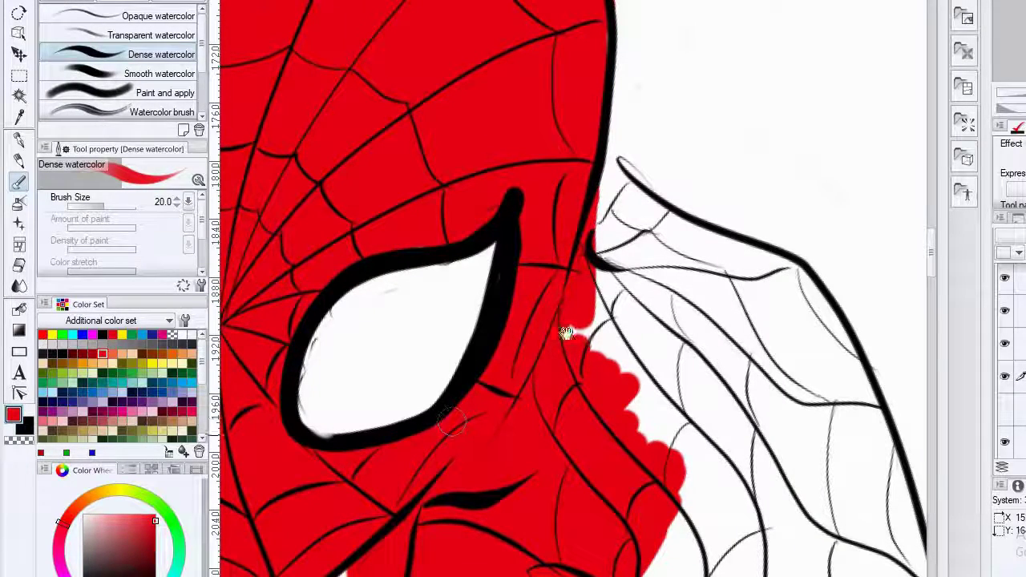
Fill the neck and the base of the shoulder with red, up to where the shoulder outline meets the mask.
{"action": "left_click_drag", "start_coordinate": [572, 333], "coordinate": [488, 256]}
{"action": "left_click_drag", "start_coordinate": [499, 245], "coordinate": [508, 276]}
{"action": "mouse_move", "coordinate": [518, 207]}
{"action": "left_mouse_down"}
{"action": "mouse_move", "coordinate": [546, 268]}
{"action": "mouse_move", "coordinate": [591, 318]}
{"action": "left_mouse_up"}
{"action": "left_click_drag", "start_coordinate": [601, 246], "coordinate": [465, 315]}
{"action": "mouse_move", "coordinate": [415, 238]}
{"action": "left_mouse_down"}
{"action": "mouse_move", "coordinate": [440, 277]}
{"action": "mouse_move", "coordinate": [428, 229]}
{"action": "left_mouse_up"}
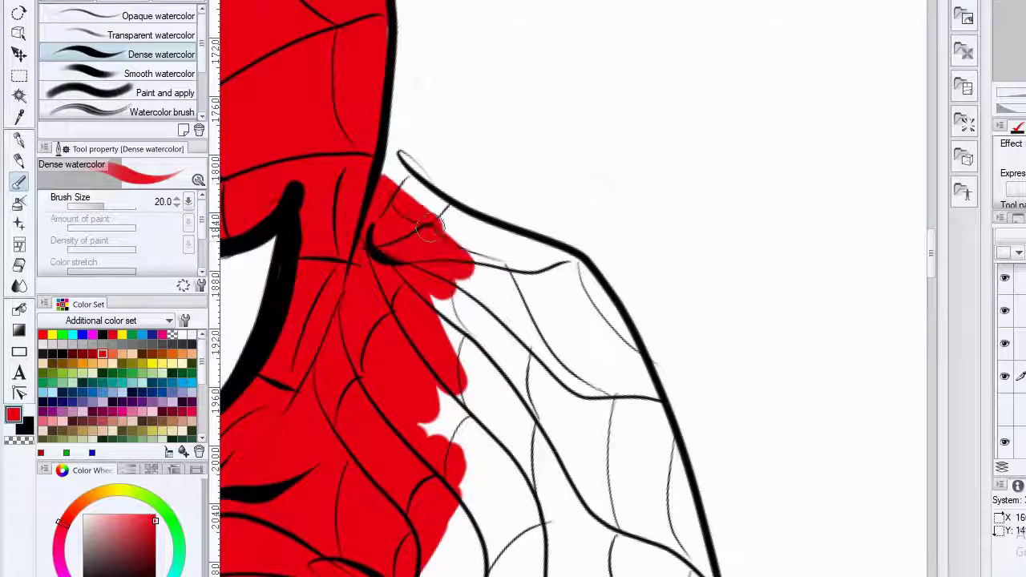
{"action": "left_click_drag", "start_coordinate": [408, 195], "coordinate": [411, 207]}
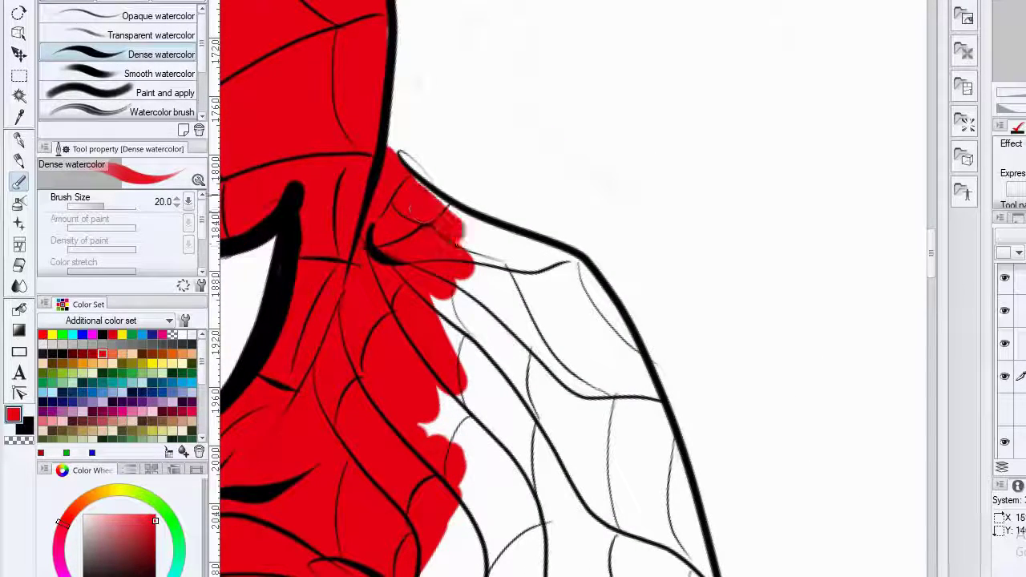
Fill the top of the shoulder with red along its outline and across the webbing of the upper back.
{"action": "mouse_move", "coordinate": [517, 257]}
{"action": "left_mouse_down"}
{"action": "mouse_move", "coordinate": [456, 218]}
{"action": "mouse_move", "coordinate": [481, 228]}
{"action": "left_mouse_up"}
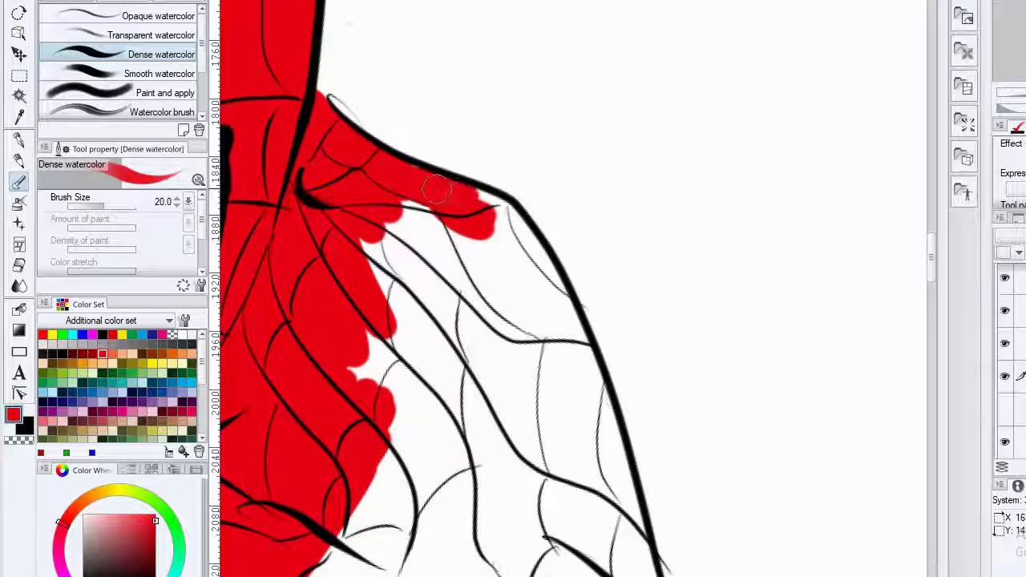
{"action": "left_click_drag", "start_coordinate": [435, 190], "coordinate": [481, 202]}
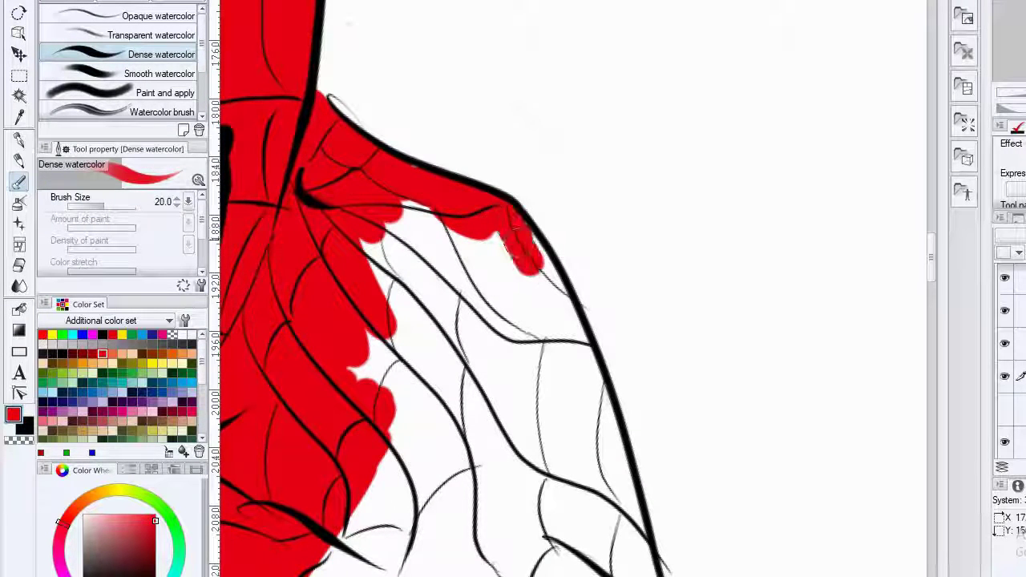
{"action": "mouse_move", "coordinate": [502, 255]}
{"action": "left_mouse_down"}
{"action": "mouse_move", "coordinate": [459, 136]}
{"action": "mouse_move", "coordinate": [484, 181]}
{"action": "mouse_move", "coordinate": [474, 156]}
{"action": "mouse_move", "coordinate": [418, 146]}
{"action": "mouse_move", "coordinate": [437, 203]}
{"action": "mouse_move", "coordinate": [389, 148]}
{"action": "mouse_move", "coordinate": [369, 229]}
{"action": "mouse_move", "coordinate": [337, 261]}
{"action": "mouse_move", "coordinate": [336, 90]}
{"action": "left_mouse_up"}
{"action": "left_click_drag", "start_coordinate": [294, 225], "coordinate": [324, 218]}
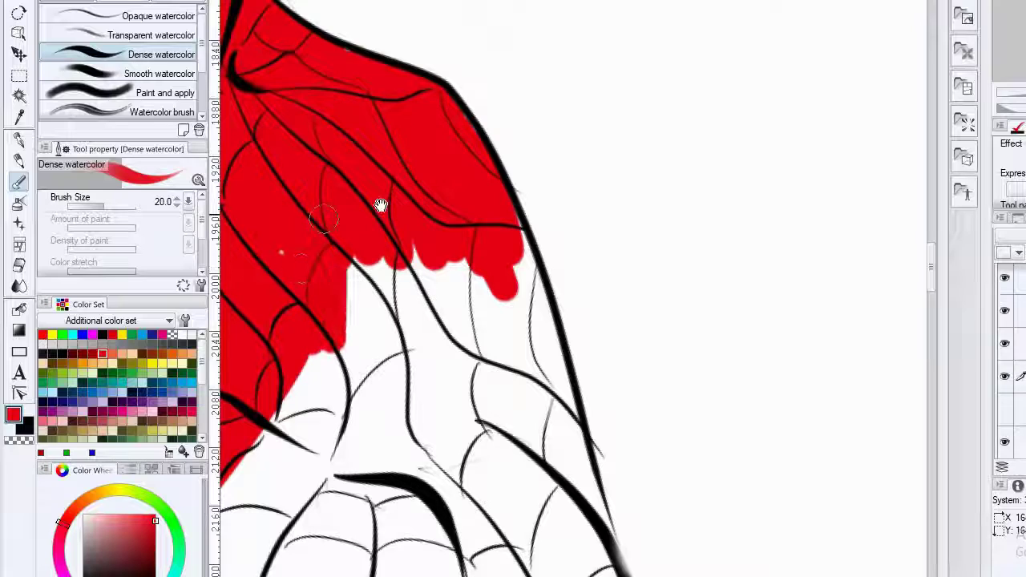
Fill the webbing of the upper back and shoulder with red, down past the black fold line.
{"action": "mouse_move", "coordinate": [478, 305]}
{"action": "left_mouse_down"}
{"action": "mouse_move", "coordinate": [519, 280]}
{"action": "mouse_move", "coordinate": [438, 479]}
{"action": "mouse_move", "coordinate": [381, 495]}
{"action": "mouse_move", "coordinate": [330, 423]}
{"action": "mouse_move", "coordinate": [309, 469]}
{"action": "left_mouse_up"}
{"action": "left_click_drag", "start_coordinate": [434, 497], "coordinate": [434, 516]}
{"action": "left_click_drag", "start_coordinate": [485, 250], "coordinate": [469, 513]}
{"action": "left_click_drag", "start_coordinate": [510, 249], "coordinate": [499, 533]}
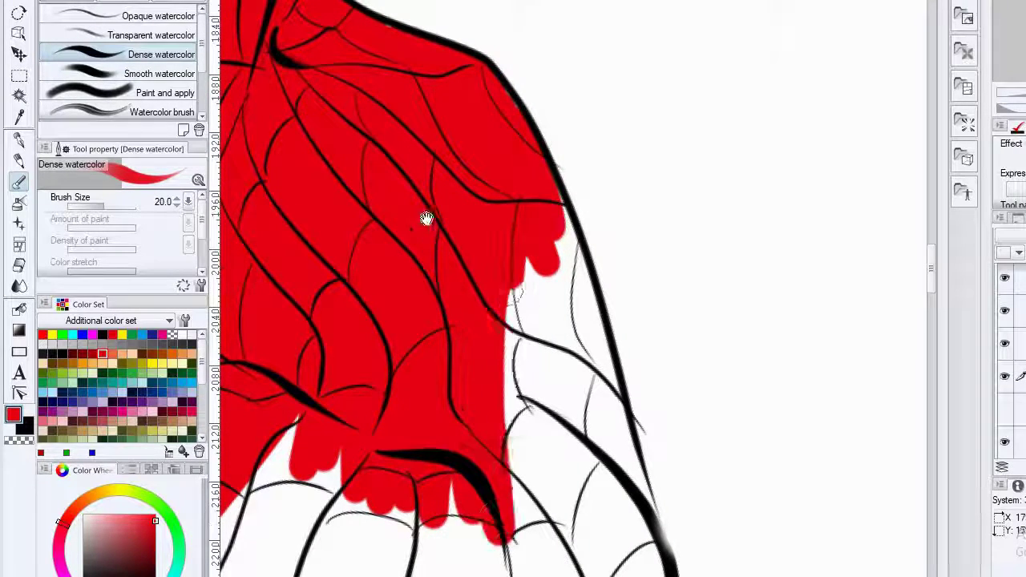
{"action": "left_click_drag", "start_coordinate": [426, 218], "coordinate": [328, 86]}
{"action": "mouse_move", "coordinate": [429, 276]}
{"action": "left_mouse_down"}
{"action": "mouse_move", "coordinate": [461, 265]}
{"action": "mouse_move", "coordinate": [485, 287]}
{"action": "left_mouse_up"}
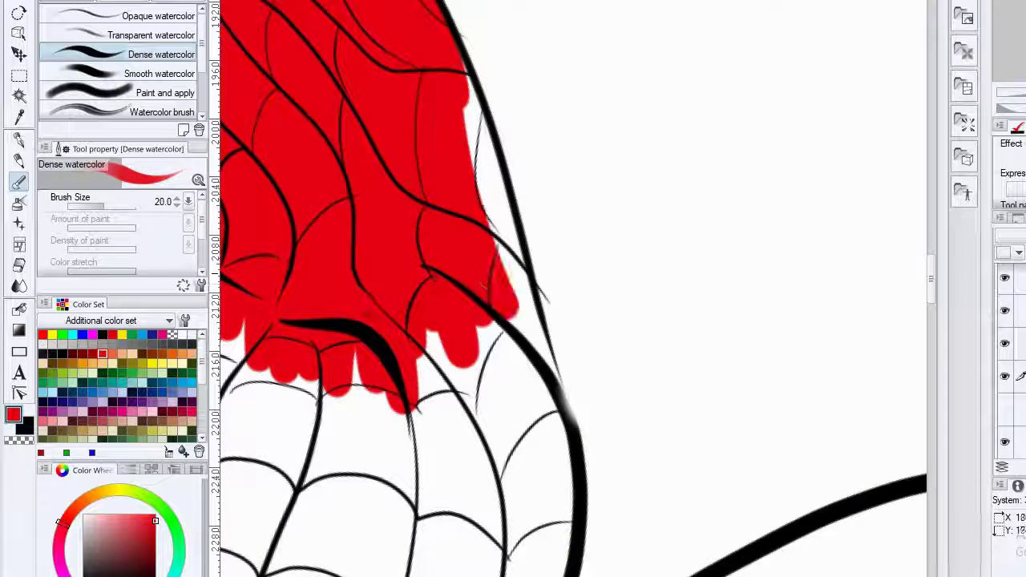
Fill the outer edge of the shoulder and the top of the upper arm with red along the thick outline.
{"action": "mouse_move", "coordinate": [470, 120]}
{"action": "left_mouse_down"}
{"action": "mouse_move", "coordinate": [509, 233]}
{"action": "mouse_move", "coordinate": [534, 356]}
{"action": "left_mouse_up"}
{"action": "mouse_move", "coordinate": [484, 213]}
{"action": "left_mouse_down"}
{"action": "mouse_move", "coordinate": [447, 53]}
{"action": "mouse_move", "coordinate": [508, 239]}
{"action": "mouse_move", "coordinate": [522, 401]}
{"action": "mouse_move", "coordinate": [497, 437]}
{"action": "mouse_move", "coordinate": [492, 230]}
{"action": "mouse_move", "coordinate": [474, 309]}
{"action": "left_mouse_up"}
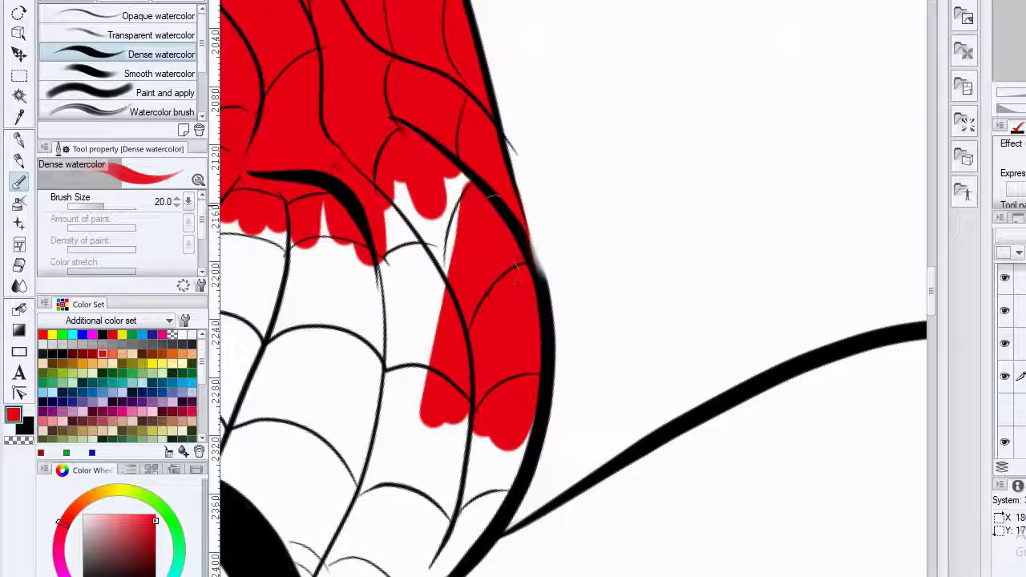
{"action": "mouse_move", "coordinate": [493, 210]}
{"action": "left_mouse_down"}
{"action": "mouse_move", "coordinate": [403, 405]}
{"action": "mouse_move", "coordinate": [385, 309]}
{"action": "mouse_move", "coordinate": [397, 205]}
{"action": "left_mouse_up"}
{"action": "mouse_move", "coordinate": [422, 398]}
{"action": "left_mouse_down"}
{"action": "mouse_move", "coordinate": [555, 228]}
{"action": "mouse_move", "coordinate": [513, 357]}
{"action": "mouse_move", "coordinate": [561, 373]}
{"action": "mouse_move", "coordinate": [591, 327]}
{"action": "mouse_move", "coordinate": [546, 425]}
{"action": "mouse_move", "coordinate": [473, 473]}
{"action": "mouse_move", "coordinate": [457, 441]}
{"action": "mouse_move", "coordinate": [549, 239]}
{"action": "mouse_move", "coordinate": [452, 370]}
{"action": "mouse_move", "coordinate": [484, 206]}
{"action": "mouse_move", "coordinate": [378, 304]}
{"action": "left_mouse_up"}
{"action": "left_click_drag", "start_coordinate": [513, 278], "coordinate": [635, 335]}
Fill the upper arm down to the black arm band and the adjoining side of the chest with red.
{"action": "mouse_move", "coordinate": [485, 361]}
{"action": "left_mouse_down"}
{"action": "mouse_move", "coordinate": [525, 302]}
{"action": "mouse_move", "coordinate": [461, 353]}
{"action": "mouse_move", "coordinate": [433, 276]}
{"action": "mouse_move", "coordinate": [449, 224]}
{"action": "mouse_move", "coordinate": [526, 249]}
{"action": "mouse_move", "coordinate": [491, 272]}
{"action": "mouse_move", "coordinate": [497, 192]}
{"action": "mouse_move", "coordinate": [413, 255]}
{"action": "mouse_move", "coordinate": [579, 316]}
{"action": "left_mouse_up"}
{"action": "mouse_move", "coordinate": [692, 195]}
{"action": "left_mouse_down"}
{"action": "mouse_move", "coordinate": [522, 337]}
{"action": "mouse_move", "coordinate": [449, 296]}
{"action": "mouse_move", "coordinate": [426, 248]}
{"action": "mouse_move", "coordinate": [587, 74]}
{"action": "left_mouse_up"}
{"action": "mouse_move", "coordinate": [459, 330]}
{"action": "left_mouse_down"}
{"action": "mouse_move", "coordinate": [553, 286]}
{"action": "mouse_move", "coordinate": [679, 89]}
{"action": "mouse_move", "coordinate": [569, 249]}
{"action": "mouse_move", "coordinate": [552, 325]}
{"action": "left_mouse_up"}
{"action": "mouse_move", "coordinate": [726, 172]}
{"action": "left_mouse_down"}
{"action": "mouse_move", "coordinate": [685, 277]}
{"action": "mouse_move", "coordinate": [703, 260]}
{"action": "left_mouse_up"}
{"action": "mouse_move", "coordinate": [735, 199]}
{"action": "left_mouse_down"}
{"action": "mouse_move", "coordinate": [670, 353]}
{"action": "mouse_move", "coordinate": [682, 320]}
{"action": "left_mouse_up"}
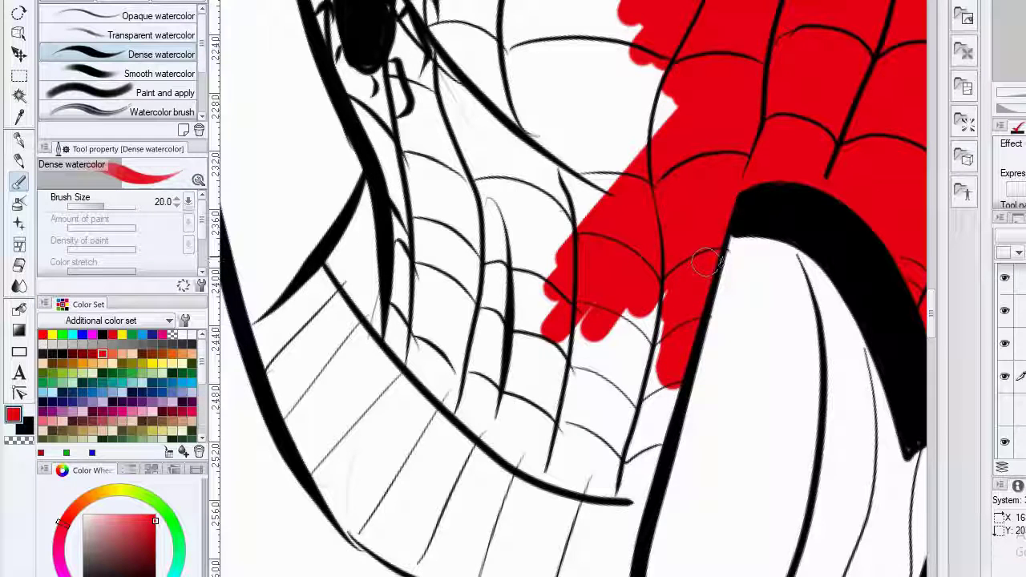
Fill the webbed lower torso with red, from beside the arm down to the curved belt line.
{"action": "left_click_drag", "start_coordinate": [710, 258], "coordinate": [648, 454]}
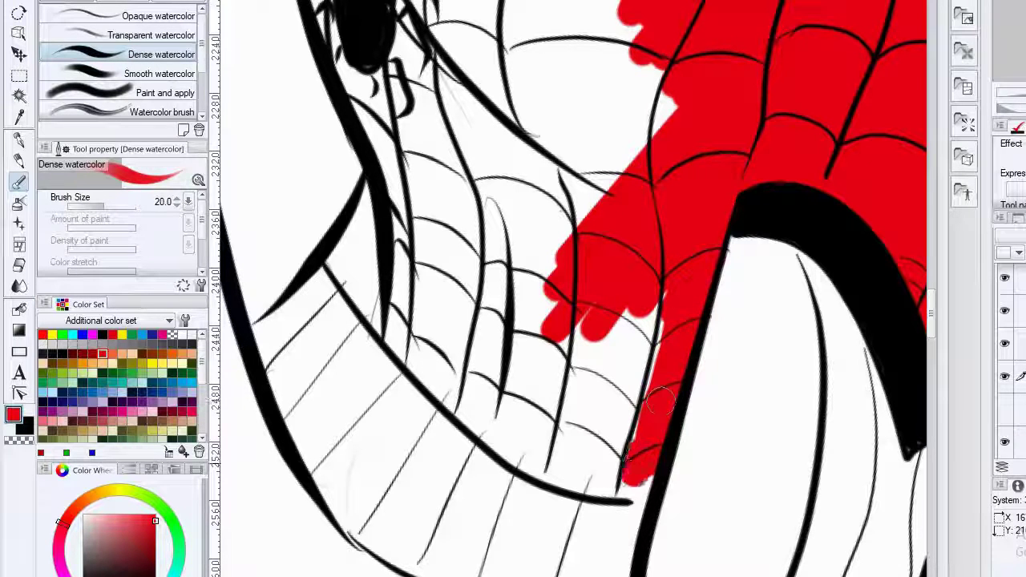
{"action": "mouse_move", "coordinate": [593, 481]}
{"action": "left_mouse_down"}
{"action": "mouse_move", "coordinate": [629, 429]}
{"action": "mouse_move", "coordinate": [642, 337]}
{"action": "mouse_move", "coordinate": [577, 481]}
{"action": "mouse_move", "coordinate": [566, 464]}
{"action": "mouse_move", "coordinate": [522, 449]}
{"action": "mouse_move", "coordinate": [505, 554]}
{"action": "mouse_move", "coordinate": [529, 522]}
{"action": "mouse_move", "coordinate": [566, 237]}
{"action": "left_mouse_up"}
{"action": "mouse_move", "coordinate": [505, 322]}
{"action": "left_mouse_down"}
{"action": "mouse_move", "coordinate": [535, 220]}
{"action": "mouse_move", "coordinate": [413, 473]}
{"action": "left_mouse_up"}
{"action": "left_click_drag", "start_coordinate": [441, 287], "coordinate": [490, 394]}
{"action": "mouse_move", "coordinate": [505, 352]}
{"action": "left_mouse_down"}
{"action": "mouse_move", "coordinate": [473, 453]}
{"action": "mouse_move", "coordinate": [453, 353]}
{"action": "mouse_move", "coordinate": [437, 465]}
{"action": "mouse_move", "coordinate": [537, 241]}
{"action": "mouse_move", "coordinate": [613, 215]}
{"action": "mouse_move", "coordinate": [690, 265]}
{"action": "mouse_move", "coordinate": [706, 201]}
{"action": "mouse_move", "coordinate": [642, 136]}
{"action": "mouse_move", "coordinate": [562, 241]}
{"action": "left_mouse_up"}
{"action": "left_click_drag", "start_coordinate": [583, 313], "coordinate": [627, 480]}
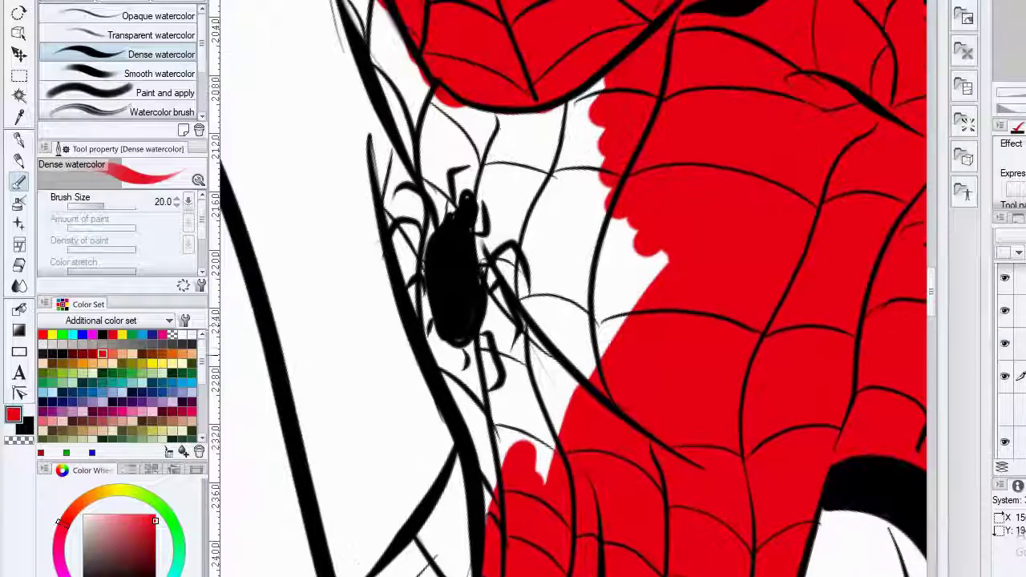
Fill the remaining white chest around the spider emblem with red, up to the jaw and neck.
{"action": "mouse_move", "coordinate": [554, 429]}
{"action": "left_mouse_down"}
{"action": "mouse_move", "coordinate": [525, 321]}
{"action": "mouse_move", "coordinate": [474, 287]}
{"action": "mouse_move", "coordinate": [504, 489]}
{"action": "left_mouse_up"}
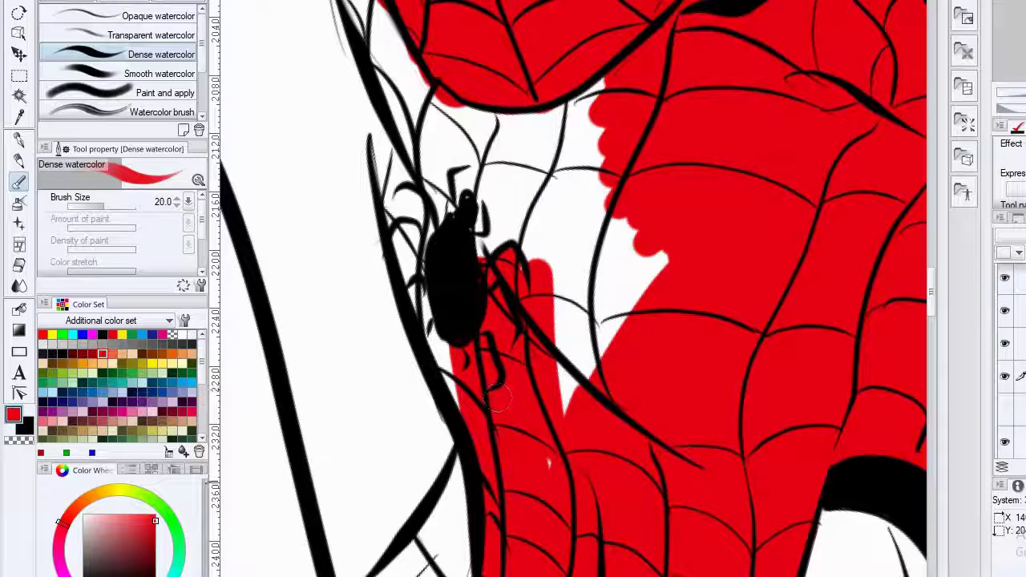
{"action": "mouse_move", "coordinate": [499, 397]}
{"action": "left_mouse_down"}
{"action": "mouse_move", "coordinate": [565, 317]}
{"action": "mouse_move", "coordinate": [635, 278]}
{"action": "left_mouse_up"}
{"action": "mouse_move", "coordinate": [605, 207]}
{"action": "left_mouse_down"}
{"action": "mouse_move", "coordinate": [562, 273]}
{"action": "mouse_move", "coordinate": [592, 113]}
{"action": "mouse_move", "coordinate": [530, 232]}
{"action": "left_mouse_up"}
{"action": "mouse_move", "coordinate": [542, 172]}
{"action": "left_mouse_down"}
{"action": "mouse_move", "coordinate": [591, 283]}
{"action": "mouse_move", "coordinate": [516, 419]}
{"action": "mouse_move", "coordinate": [473, 377]}
{"action": "mouse_move", "coordinate": [465, 417]}
{"action": "mouse_move", "coordinate": [531, 225]}
{"action": "left_mouse_up"}
{"action": "left_click_drag", "start_coordinate": [457, 248], "coordinate": [486, 360]}
{"action": "mouse_move", "coordinate": [465, 355]}
{"action": "left_mouse_down"}
{"action": "mouse_move", "coordinate": [489, 469]}
{"action": "mouse_move", "coordinate": [521, 345]}
{"action": "mouse_move", "coordinate": [562, 337]}
{"action": "mouse_move", "coordinate": [609, 377]}
{"action": "mouse_move", "coordinate": [589, 306]}
{"action": "left_mouse_up"}
Fill the narrow white strip of the mask and neck beside the smaller eye with red.
{"action": "mouse_move", "coordinate": [481, 264]}
{"action": "left_mouse_down"}
{"action": "mouse_move", "coordinate": [549, 352]}
{"action": "mouse_move", "coordinate": [554, 384]}
{"action": "mouse_move", "coordinate": [529, 323]}
{"action": "left_mouse_up"}
{"action": "mouse_move", "coordinate": [482, 218]}
{"action": "left_mouse_down"}
{"action": "mouse_move", "coordinate": [499, 303]}
{"action": "mouse_move", "coordinate": [487, 294]}
{"action": "left_mouse_up"}
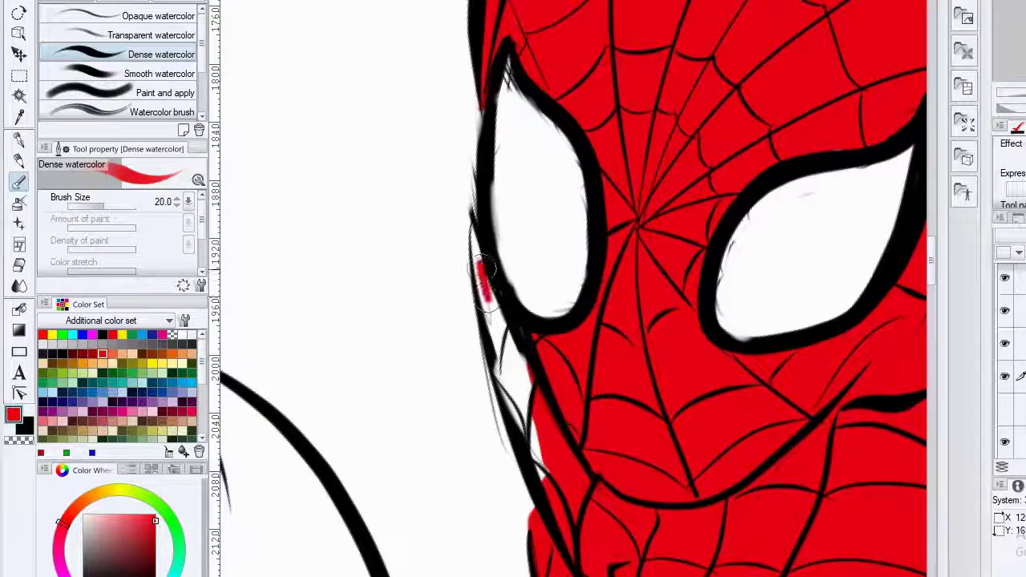
{"action": "mouse_move", "coordinate": [478, 244]}
{"action": "left_mouse_down"}
{"action": "mouse_move", "coordinate": [473, 233]}
{"action": "mouse_move", "coordinate": [491, 328]}
{"action": "mouse_move", "coordinate": [481, 261]}
{"action": "left_mouse_up"}
{"action": "left_click_drag", "start_coordinate": [502, 337], "coordinate": [512, 345]}
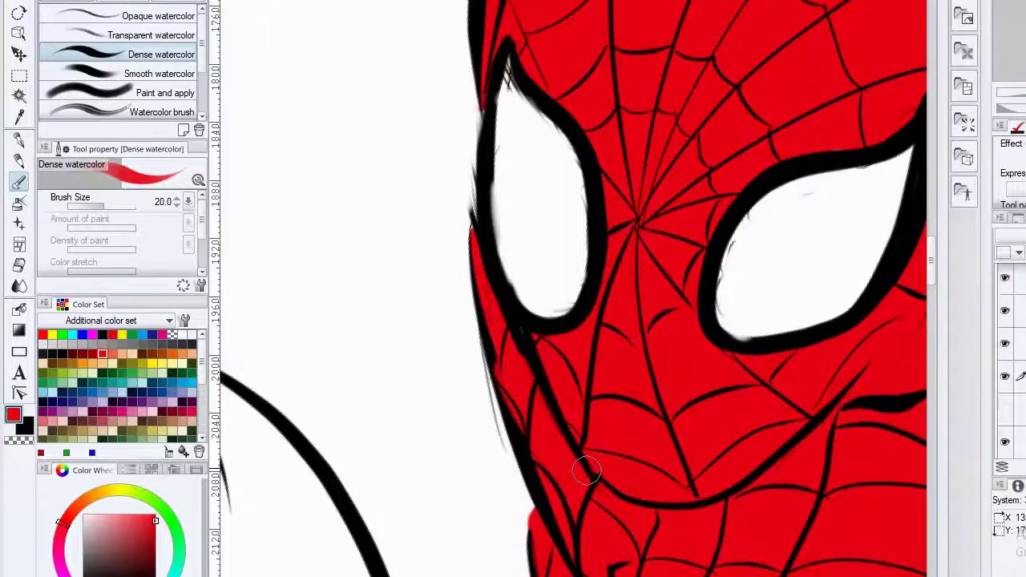
Fill the upper end of the striped belt below the torso with red, out to the thigh outline.
{"action": "scroll", "coordinate": [600, 451], "scroll_direction": "down", "scroll_amount": 6}
{"action": "left_click_drag", "start_coordinate": [607, 282], "coordinate": [590, 118]}
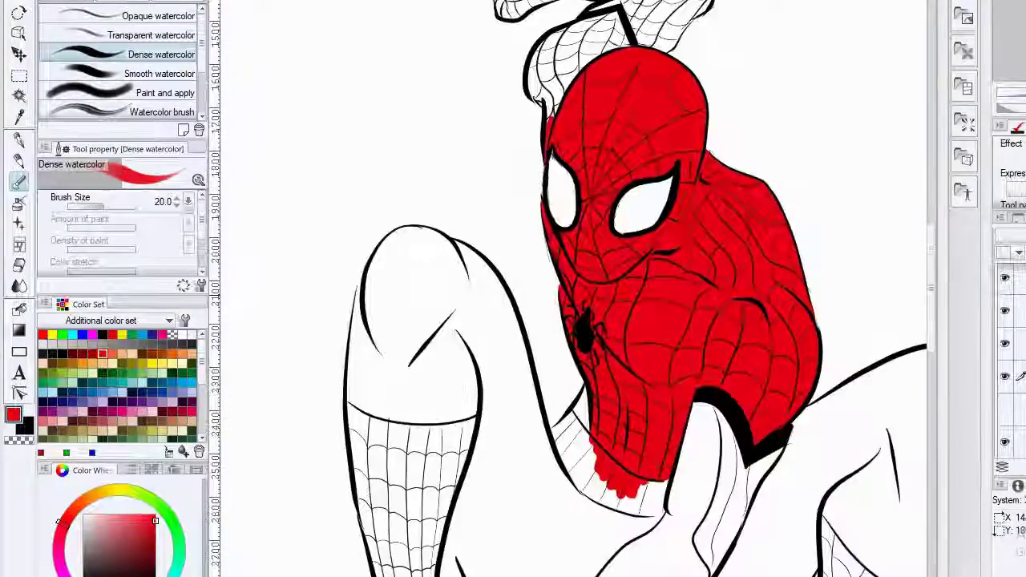
{"action": "left_click_drag", "start_coordinate": [620, 436], "coordinate": [590, 312]}
{"action": "scroll", "coordinate": [577, 317], "scroll_direction": "up", "scroll_amount": 6}
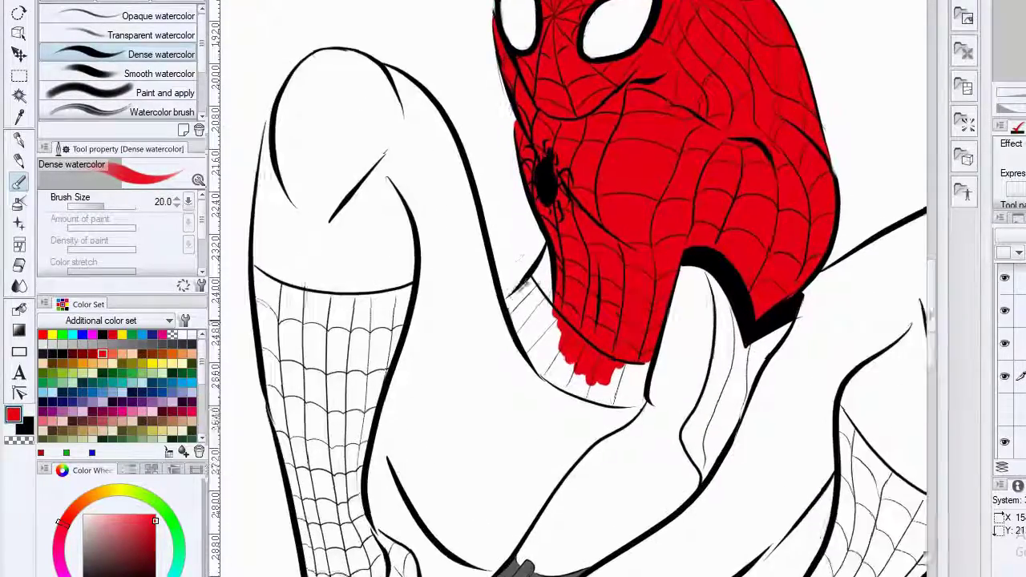
{"action": "mouse_move", "coordinate": [543, 283]}
{"action": "left_mouse_down"}
{"action": "mouse_move", "coordinate": [555, 295]}
{"action": "mouse_move", "coordinate": [517, 219]}
{"action": "left_mouse_up"}
{"action": "scroll", "coordinate": [555, 296], "scroll_direction": "up", "scroll_amount": 1}
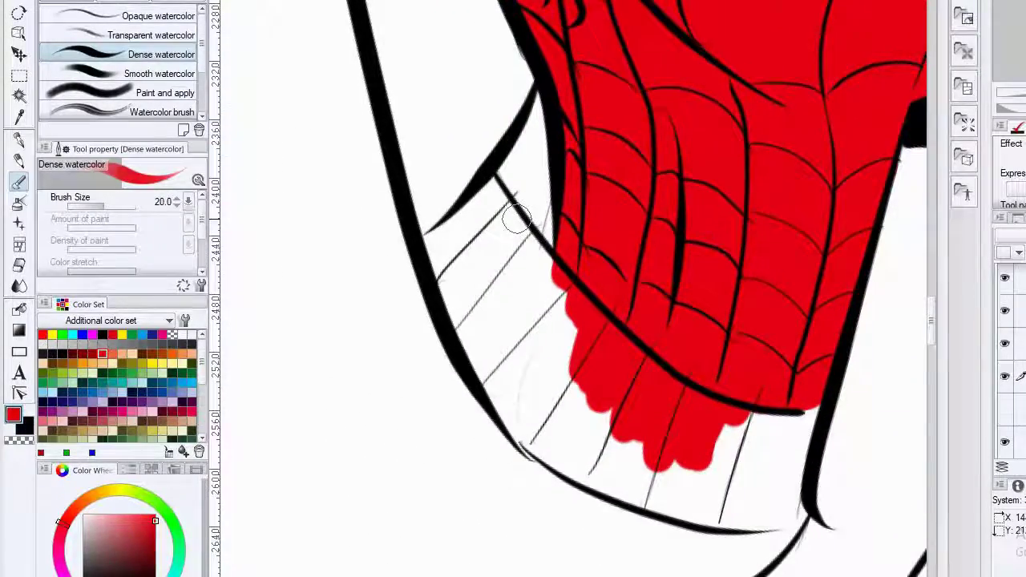
{"action": "mouse_move", "coordinate": [454, 262]}
{"action": "left_mouse_down"}
{"action": "mouse_move", "coordinate": [453, 237]}
{"action": "mouse_move", "coordinate": [435, 239]}
{"action": "mouse_move", "coordinate": [491, 201]}
{"action": "mouse_move", "coordinate": [536, 271]}
{"action": "mouse_move", "coordinate": [513, 281]}
{"action": "mouse_move", "coordinate": [481, 336]}
{"action": "mouse_move", "coordinate": [463, 299]}
{"action": "left_mouse_up"}
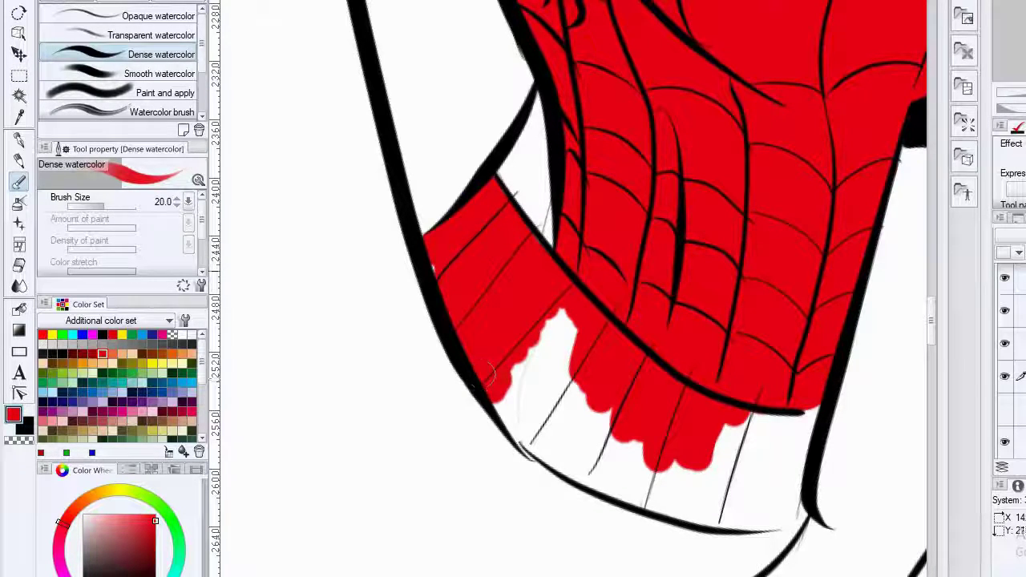
Fill the rest of the striped belt with red along its lower edge, across to the forearm outline.
{"action": "mouse_move", "coordinate": [525, 311]}
{"action": "left_mouse_down"}
{"action": "mouse_move", "coordinate": [517, 325]}
{"action": "mouse_move", "coordinate": [567, 373]}
{"action": "mouse_move", "coordinate": [578, 470]}
{"action": "mouse_move", "coordinate": [525, 430]}
{"action": "mouse_move", "coordinate": [506, 429]}
{"action": "mouse_move", "coordinate": [530, 467]}
{"action": "mouse_move", "coordinate": [630, 497]}
{"action": "left_mouse_up"}
{"action": "mouse_move", "coordinate": [669, 470]}
{"action": "left_mouse_down"}
{"action": "mouse_move", "coordinate": [612, 412]}
{"action": "mouse_move", "coordinate": [562, 324]}
{"action": "mouse_move", "coordinate": [590, 364]}
{"action": "left_mouse_up"}
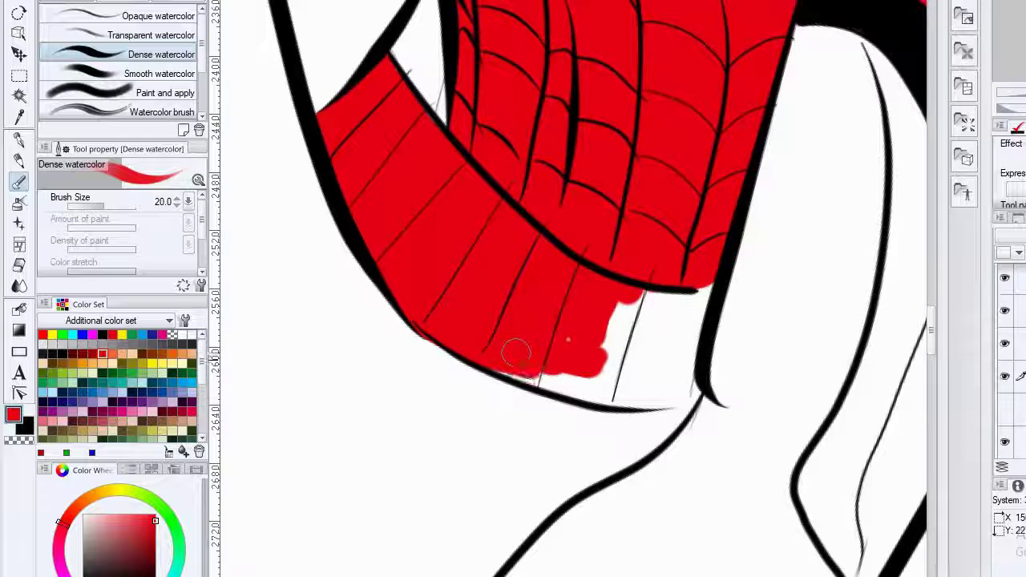
{"action": "mouse_move", "coordinate": [517, 353]}
{"action": "left_mouse_down"}
{"action": "mouse_move", "coordinate": [516, 367]}
{"action": "mouse_move", "coordinate": [495, 352]}
{"action": "mouse_move", "coordinate": [506, 356]}
{"action": "left_mouse_up"}
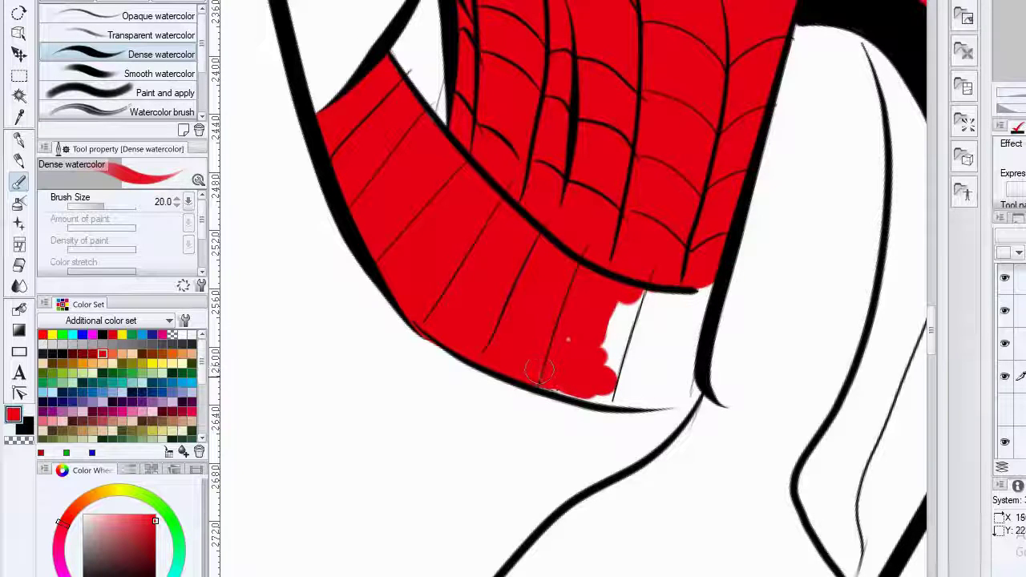
{"action": "mouse_move", "coordinate": [595, 393]}
{"action": "left_mouse_down"}
{"action": "mouse_move", "coordinate": [674, 394]}
{"action": "mouse_move", "coordinate": [686, 381]}
{"action": "mouse_move", "coordinate": [645, 342]}
{"action": "left_mouse_up"}
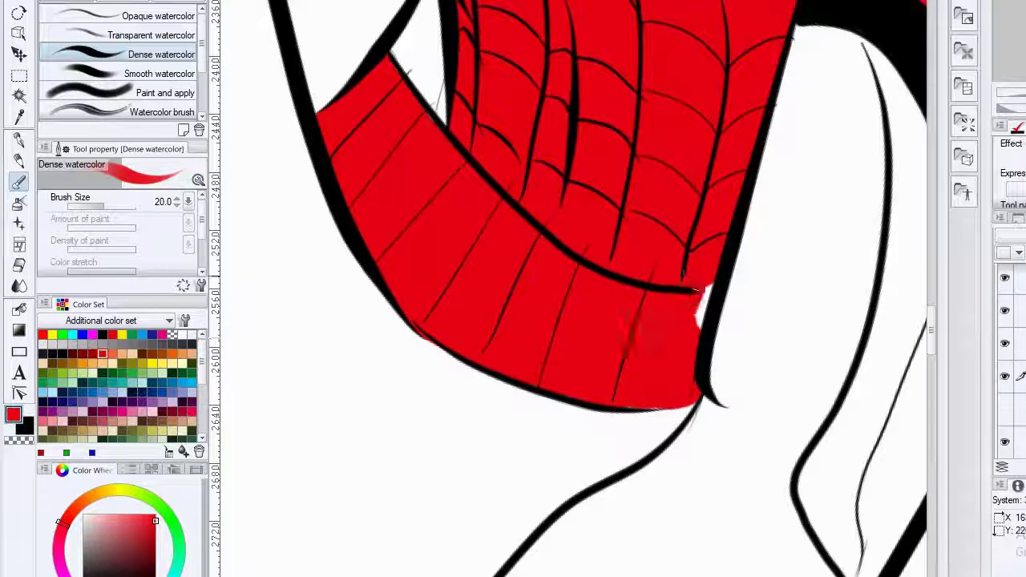
On the line art layer, draw black curved web lines with the G-pen across the arm strip just below the arm band.
{"action": "mouse_move", "coordinate": [880, 232]}
{"action": "left_mouse_down"}
{"action": "mouse_move", "coordinate": [763, 182]}
{"action": "mouse_move", "coordinate": [595, 292]}
{"action": "left_mouse_up"}
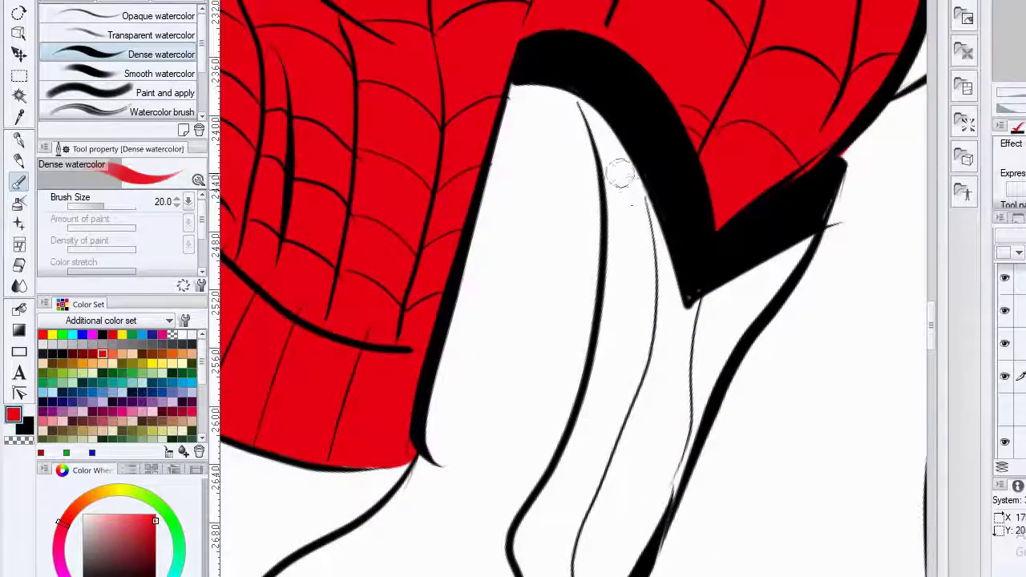
{"action": "scroll", "coordinate": [731, 238], "scroll_direction": "down", "scroll_amount": 8}
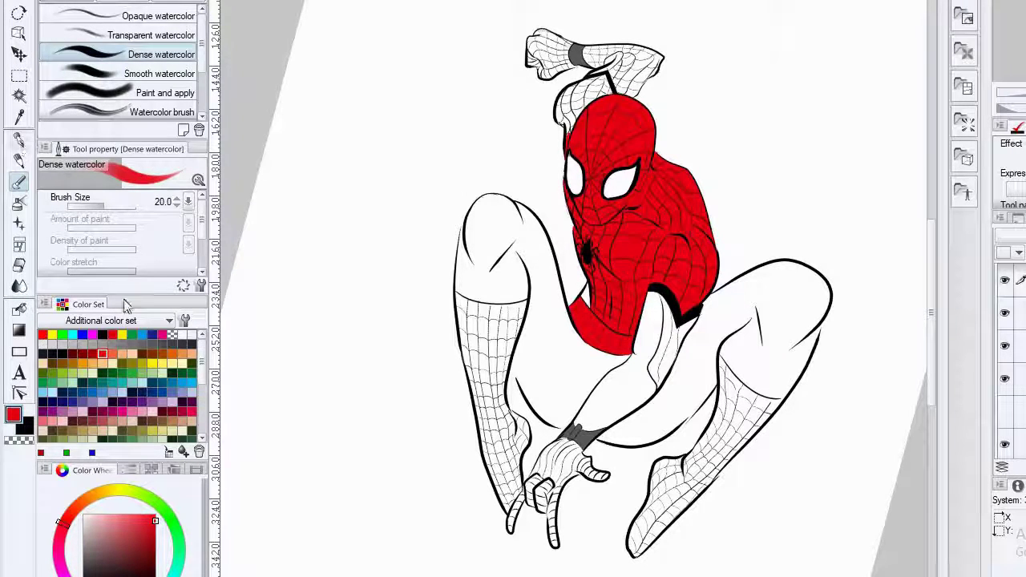
{"action": "key", "text": "p"}
{"action": "left_click", "coordinate": [103, 336]}
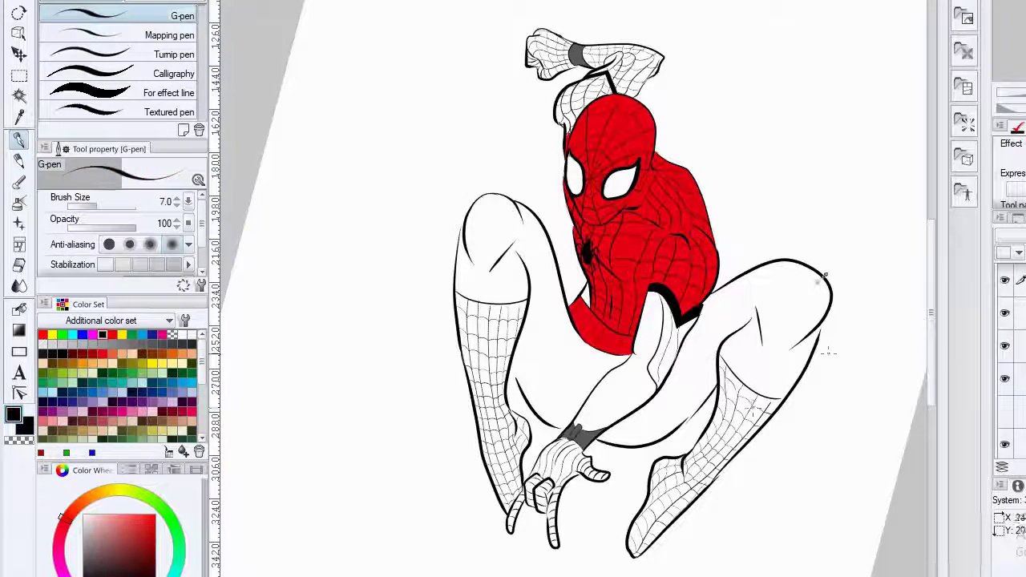
{"action": "scroll", "coordinate": [828, 351], "scroll_direction": "up", "scroll_amount": 8}
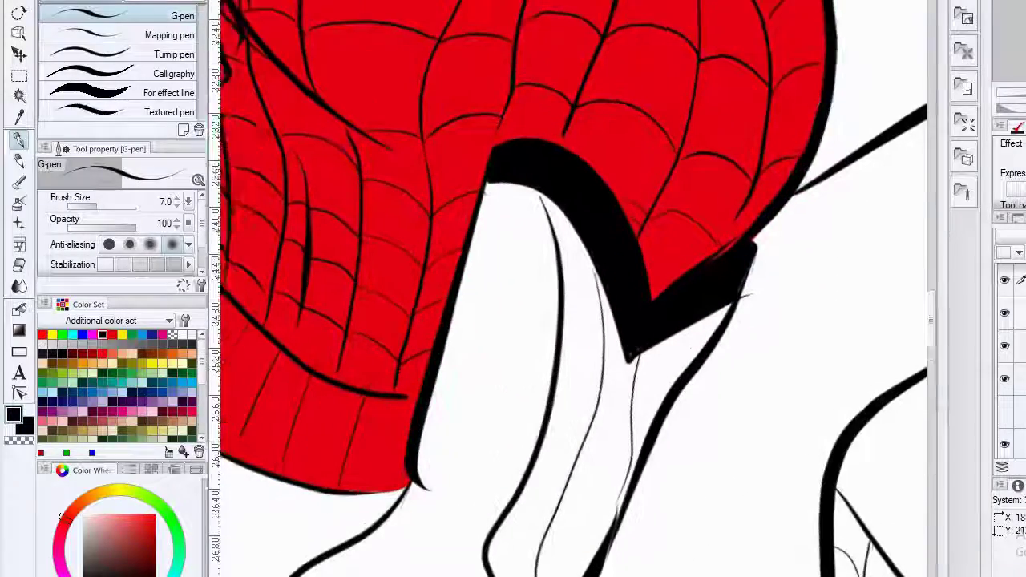
{"action": "scroll", "coordinate": [667, 336], "scroll_direction": "up", "scroll_amount": 3}
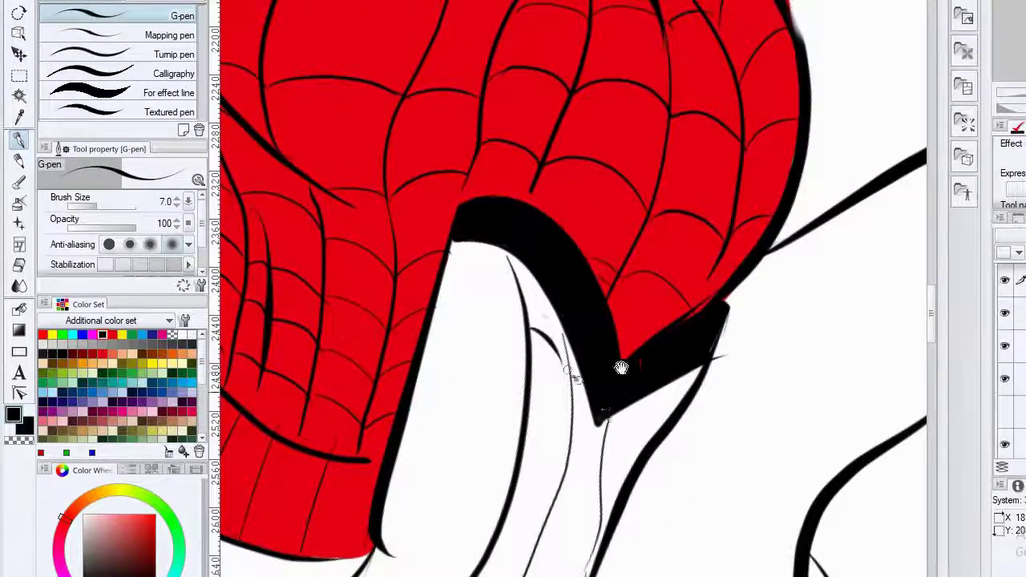
{"action": "left_click_drag", "start_coordinate": [621, 368], "coordinate": [602, 300]}
{"action": "left_click_drag", "start_coordinate": [595, 347], "coordinate": [648, 345]}
{"action": "mouse_move", "coordinate": [529, 347]}
{"action": "left_mouse_down"}
{"action": "mouse_move", "coordinate": [541, 296]}
{"action": "mouse_move", "coordinate": [560, 321]}
{"action": "left_mouse_up"}
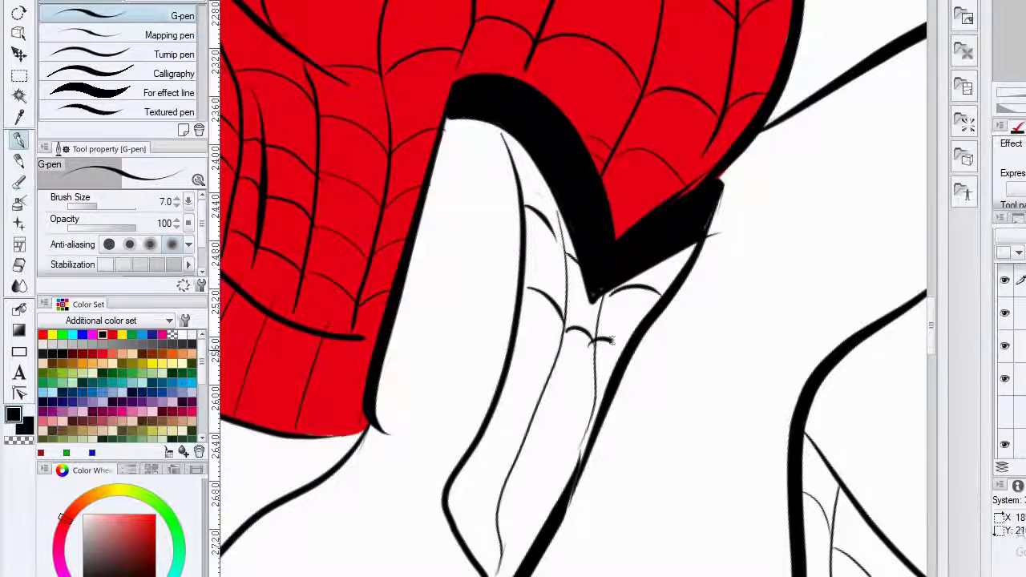
Draw the remaining curved web lines across the arm strip down to its pointed end at the elbow.
{"action": "left_click_drag", "start_coordinate": [611, 341], "coordinate": [554, 293]}
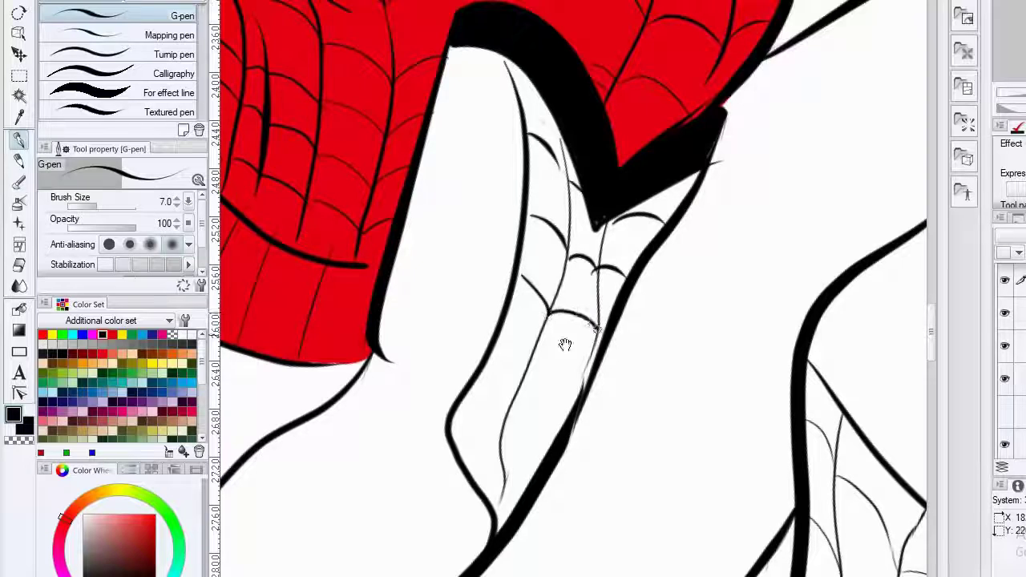
{"action": "mouse_move", "coordinate": [565, 345]}
{"action": "left_mouse_down"}
{"action": "mouse_move", "coordinate": [562, 328]}
{"action": "mouse_move", "coordinate": [579, 373]}
{"action": "left_mouse_up"}
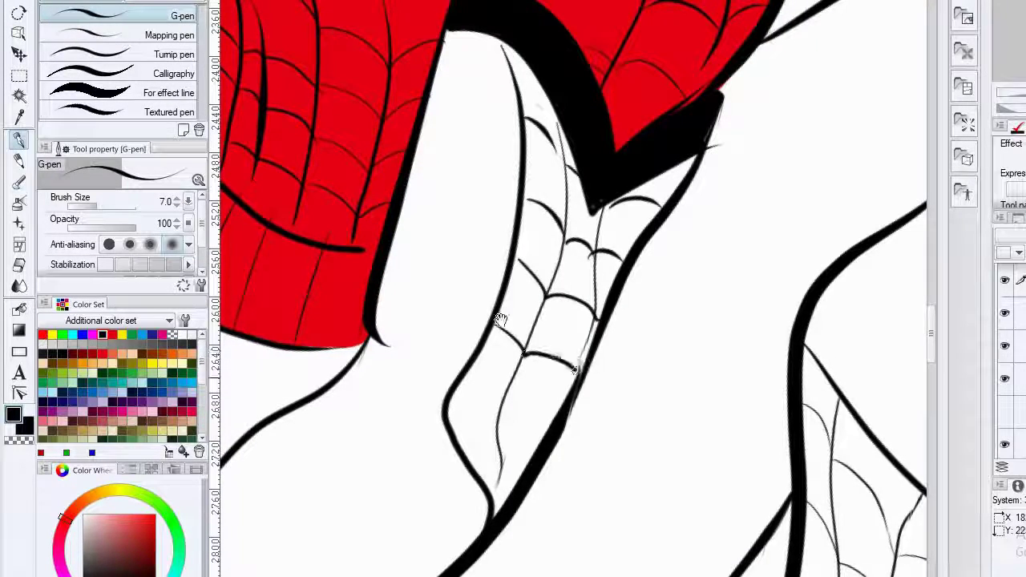
{"action": "left_click_drag", "start_coordinate": [502, 319], "coordinate": [490, 277]}
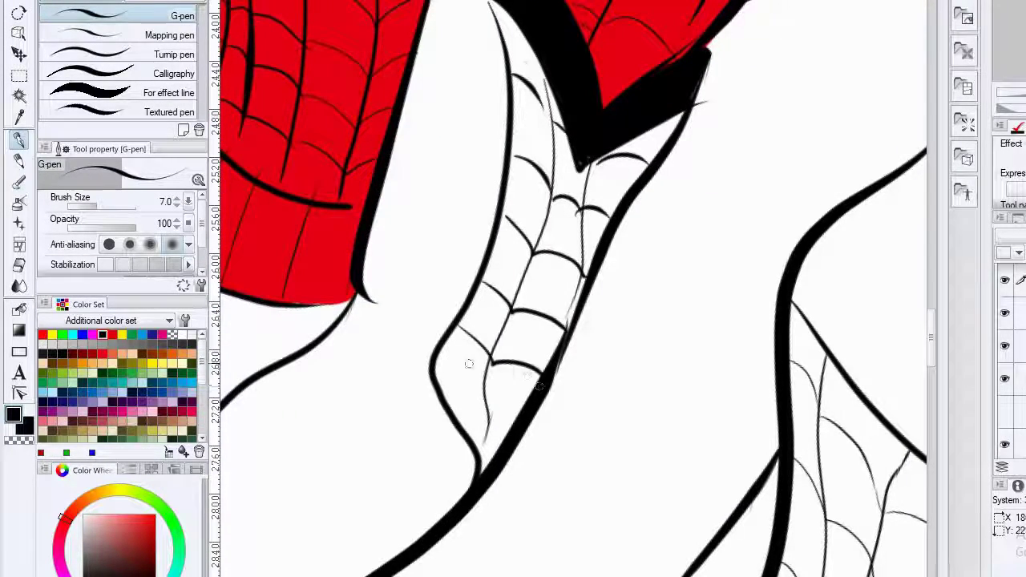
{"action": "left_click_drag", "start_coordinate": [434, 374], "coordinate": [518, 422]}
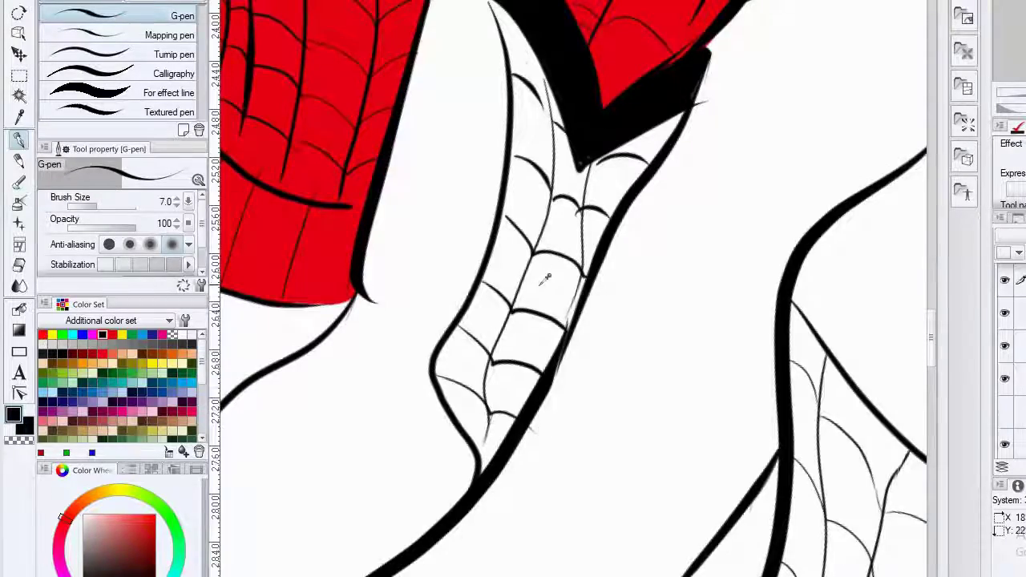
Return to the flat color layer and sample the suit's red from the chest for the Dense watercolor brush.
{"action": "scroll", "coordinate": [541, 284], "scroll_direction": "down", "scroll_amount": 4}
{"action": "left_click_drag", "start_coordinate": [506, 143], "coordinate": [661, 327]}
{"action": "scroll", "coordinate": [659, 328], "scroll_direction": "down", "scroll_amount": 1}
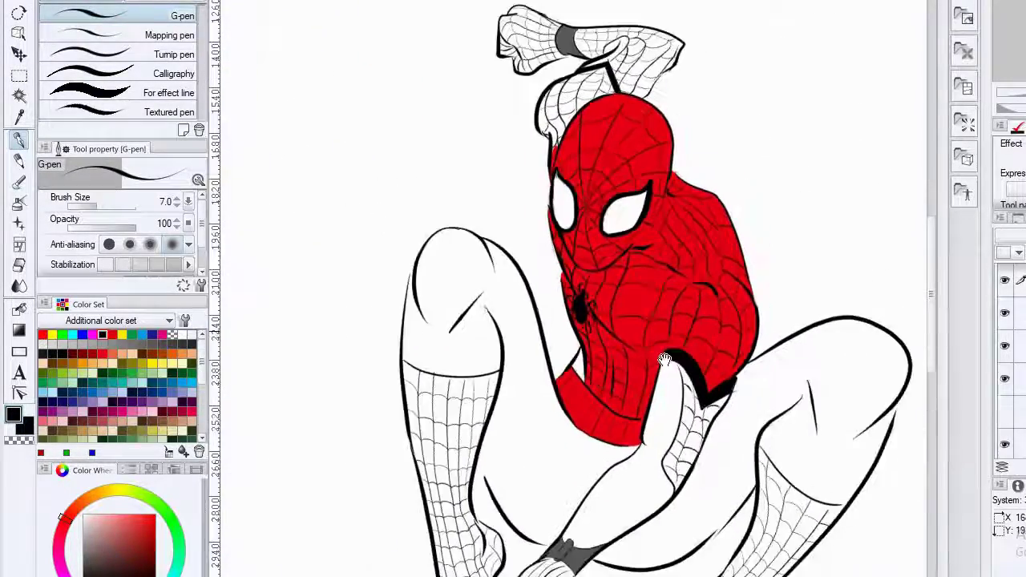
{"action": "scroll", "coordinate": [666, 360], "scroll_direction": "down", "scroll_amount": 1}
{"action": "left_click_drag", "start_coordinate": [691, 407], "coordinate": [610, 295]}
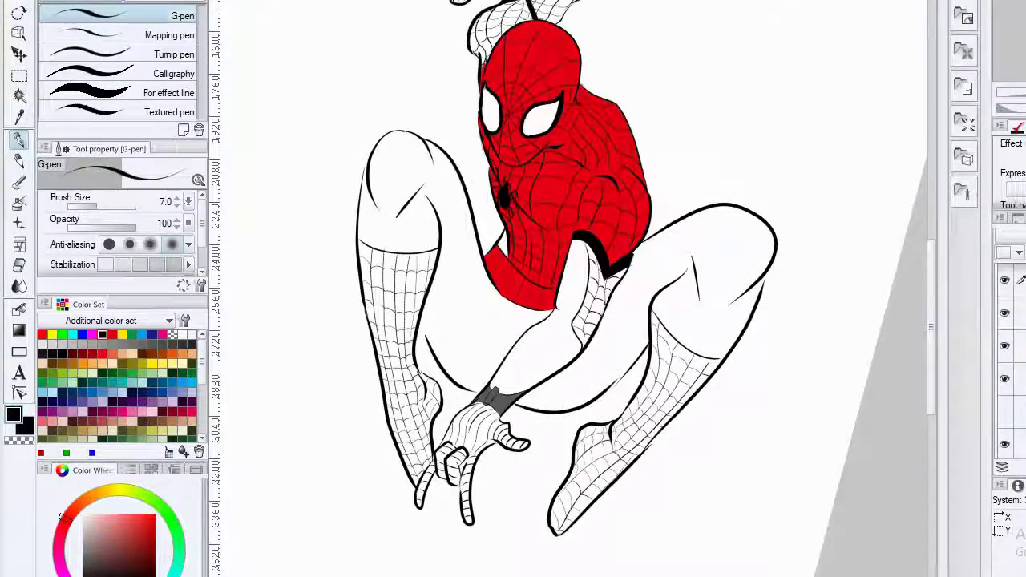
{"action": "scroll", "coordinate": [549, 172], "scroll_direction": "up", "scroll_amount": 4}
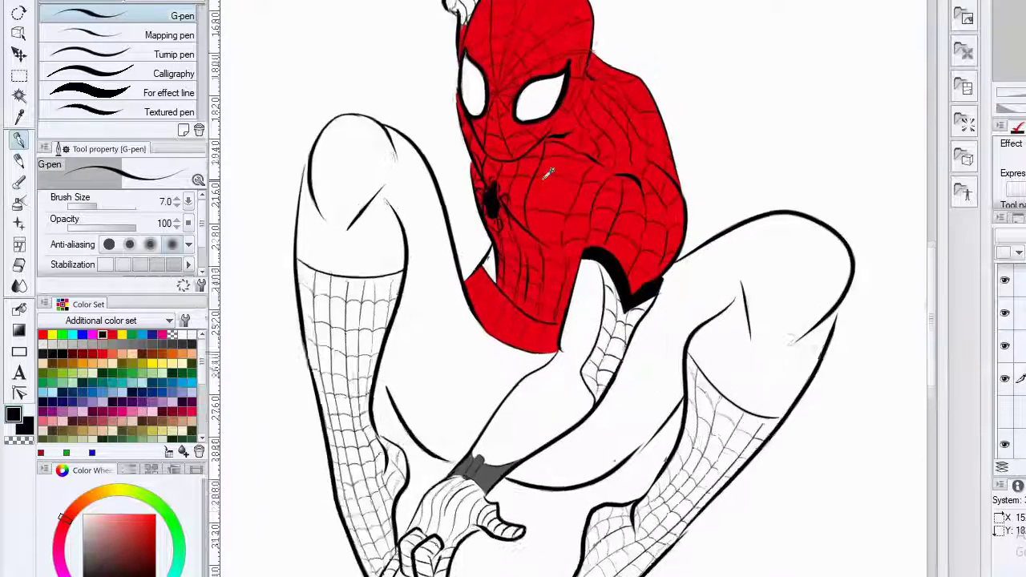
{"action": "key", "text": "b"}
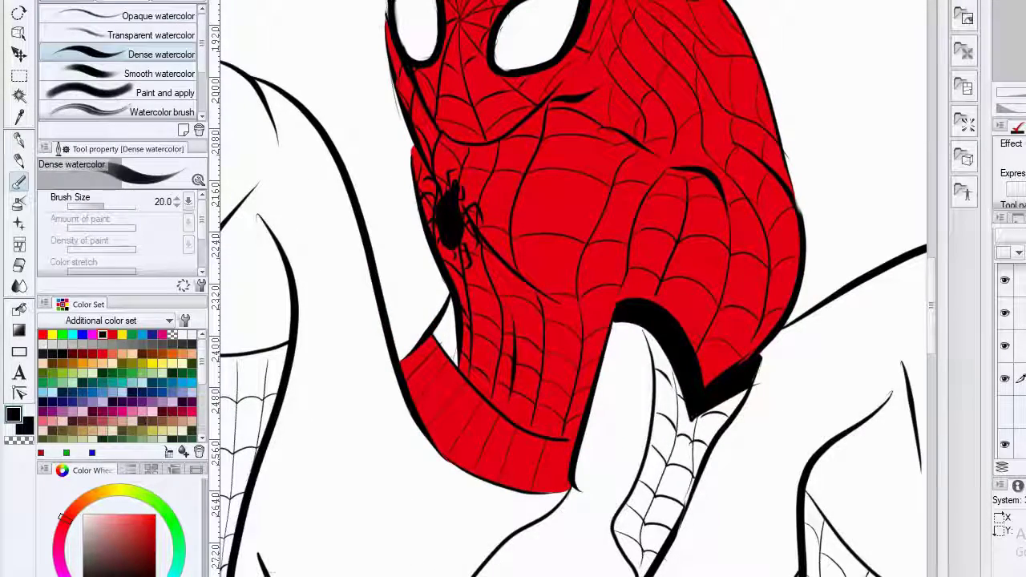
{"action": "key", "text": "i"}
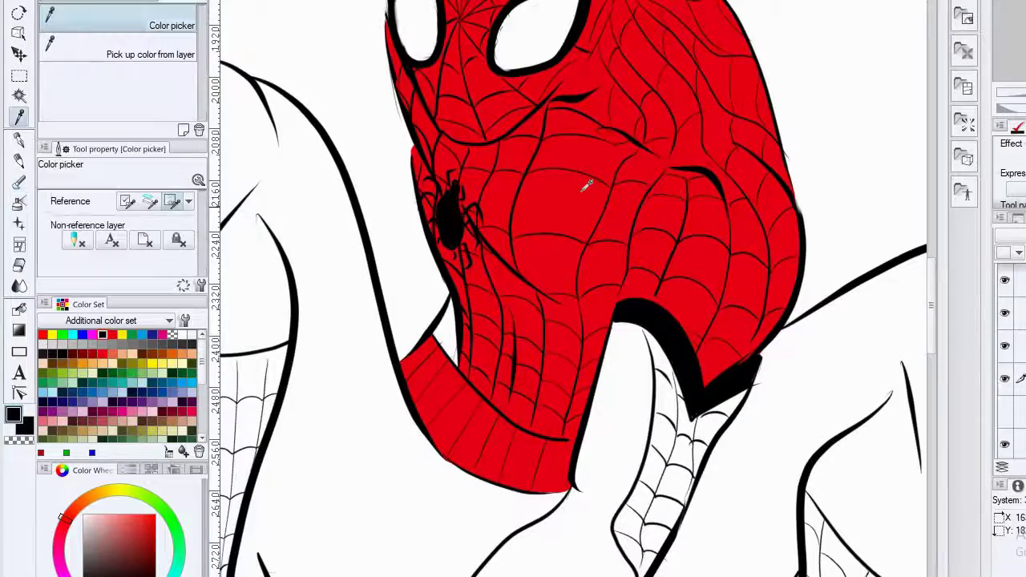
{"action": "left_click", "coordinate": [591, 182]}
{"action": "key", "text": "b"}
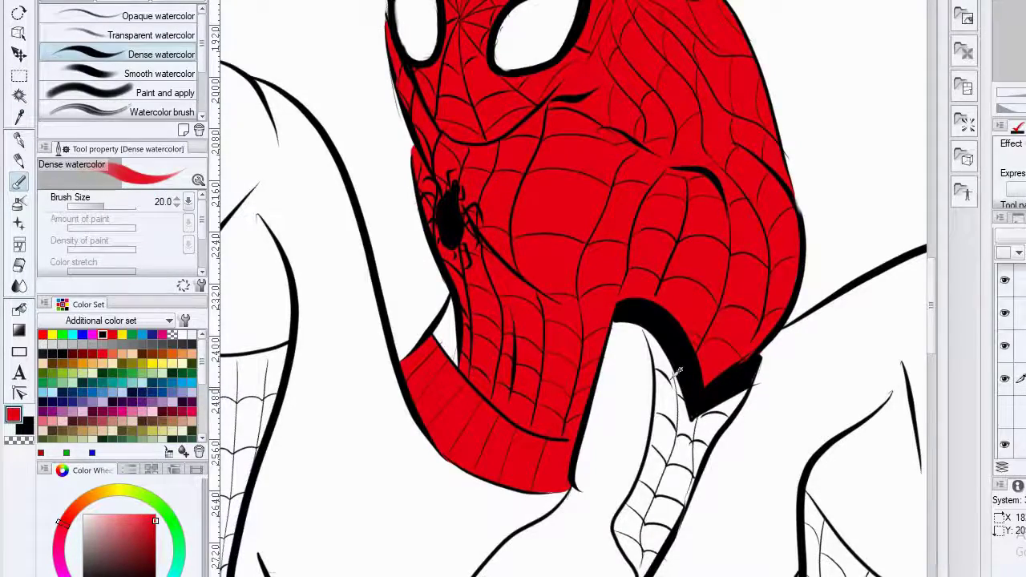
Paint the upper part of the arm strip red just below the black arm band, erasing the spill past its outline.
{"action": "scroll", "coordinate": [679, 369], "scroll_direction": "up", "scroll_amount": 5}
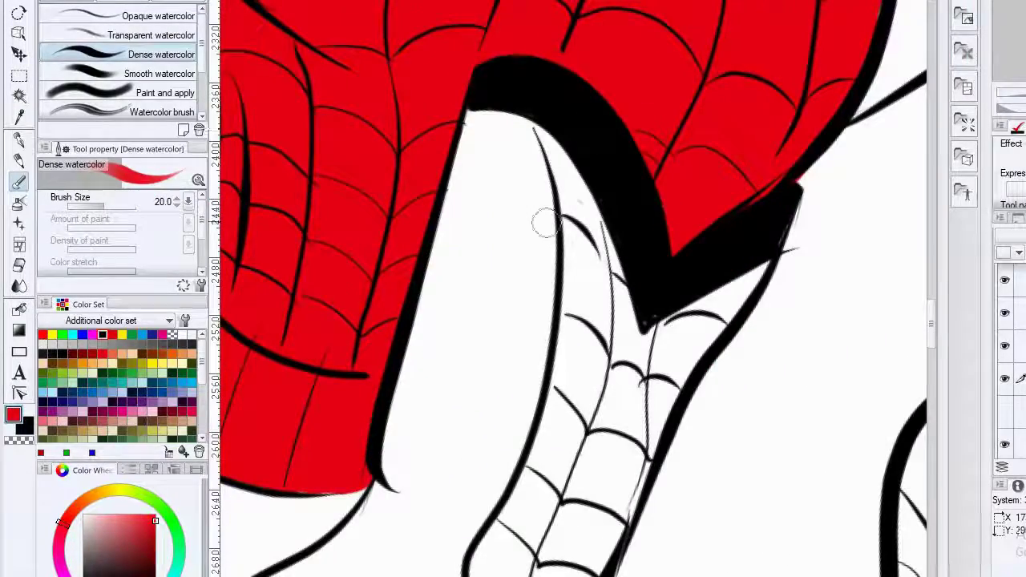
{"action": "mouse_move", "coordinate": [584, 143]}
{"action": "left_mouse_down"}
{"action": "mouse_move", "coordinate": [590, 181]}
{"action": "mouse_move", "coordinate": [564, 149]}
{"action": "left_mouse_up"}
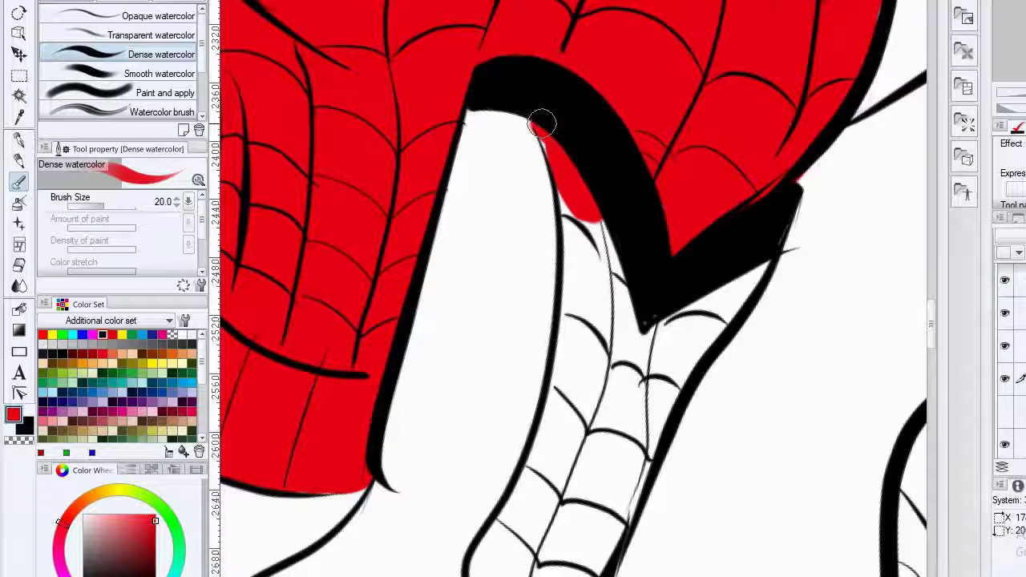
{"action": "left_click_drag", "start_coordinate": [582, 223], "coordinate": [547, 190]}
{"action": "key", "text": "e"}
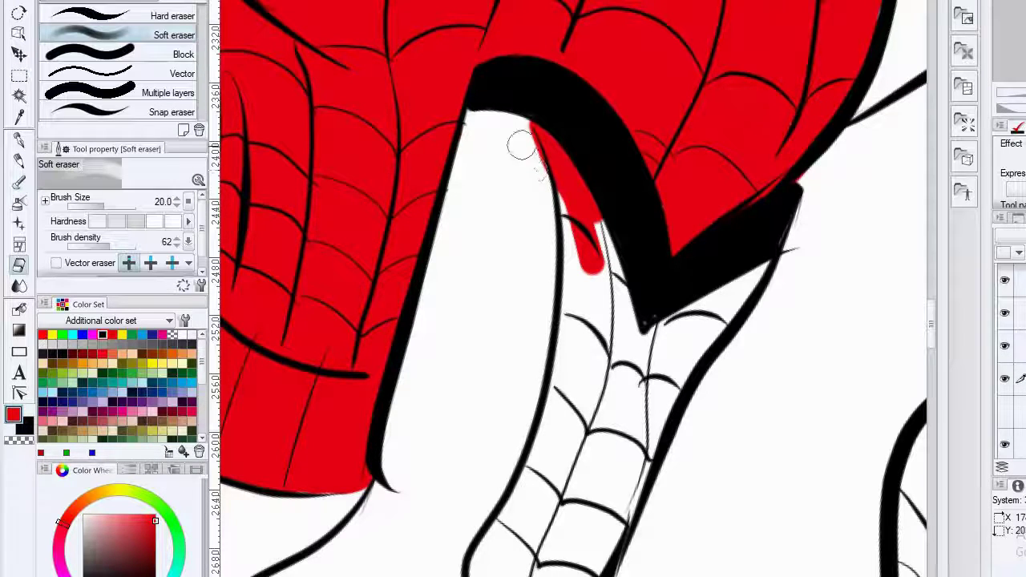
{"action": "left_click_drag", "start_coordinate": [525, 148], "coordinate": [536, 173]}
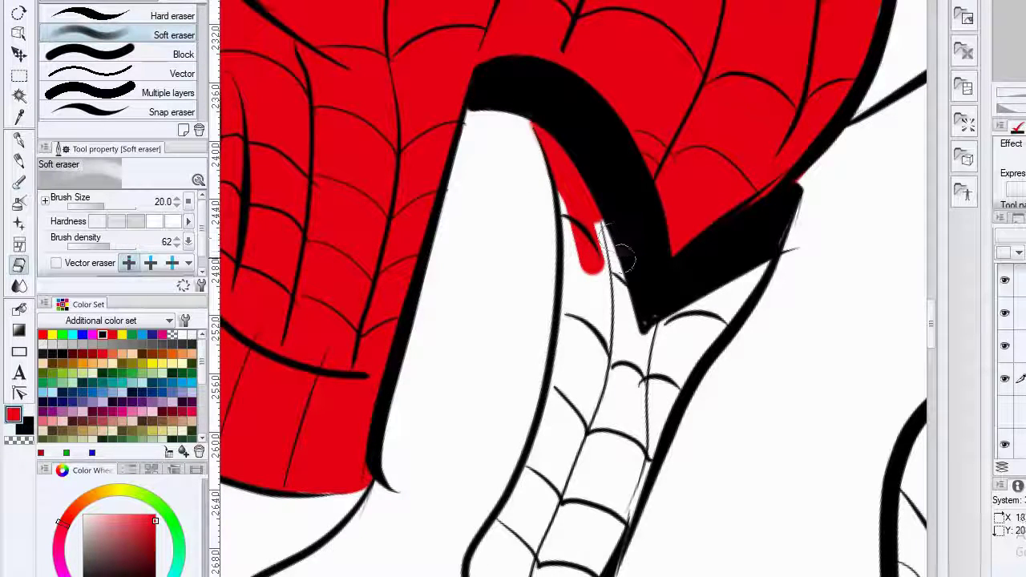
{"action": "key", "text": "b"}
{"action": "mouse_move", "coordinate": [601, 202]}
{"action": "left_mouse_down"}
{"action": "mouse_move", "coordinate": [593, 230]}
{"action": "mouse_move", "coordinate": [607, 194]}
{"action": "mouse_move", "coordinate": [610, 273]}
{"action": "left_mouse_up"}
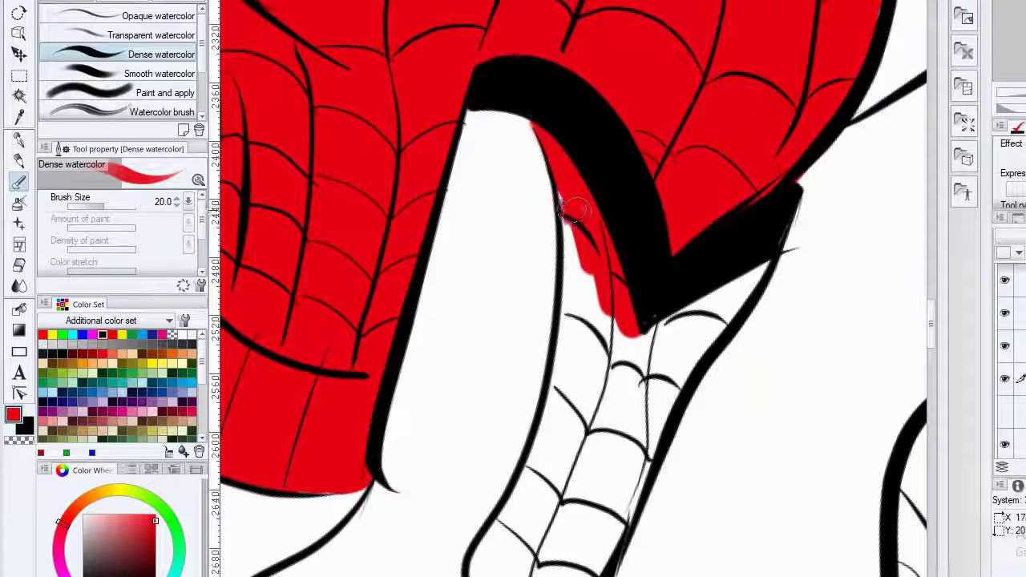
{"action": "left_click_drag", "start_coordinate": [574, 223], "coordinate": [568, 251]}
{"action": "mouse_move", "coordinate": [580, 318]}
{"action": "left_mouse_down"}
{"action": "mouse_move", "coordinate": [554, 437]}
{"action": "mouse_move", "coordinate": [601, 446]}
{"action": "mouse_move", "coordinate": [608, 325]}
{"action": "left_mouse_up"}
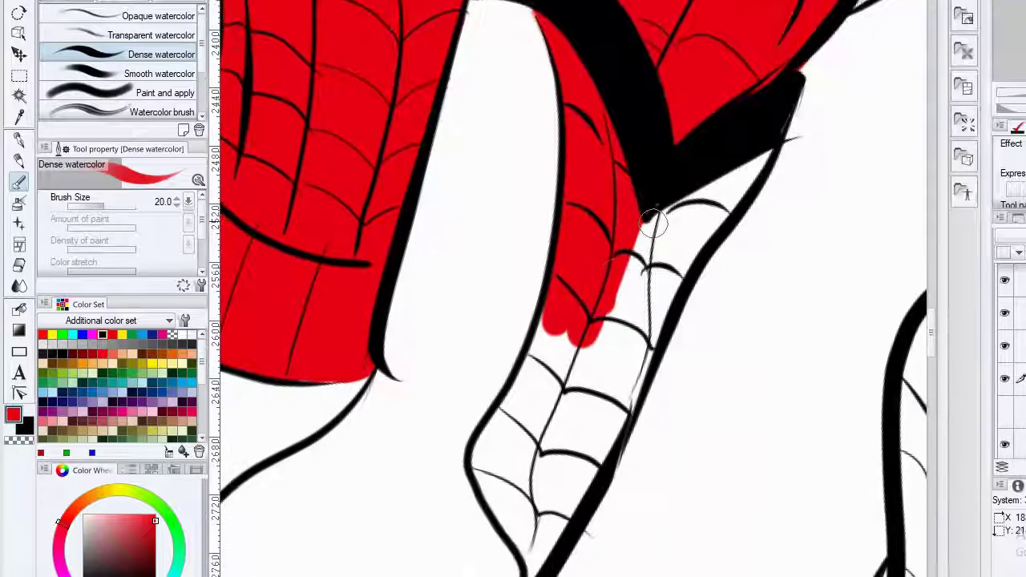
Fill the rest of the arm strip with red down to its pointed end at the elbow.
{"action": "mouse_move", "coordinate": [663, 216]}
{"action": "left_mouse_down"}
{"action": "mouse_move", "coordinate": [632, 286]}
{"action": "mouse_move", "coordinate": [682, 210]}
{"action": "mouse_move", "coordinate": [760, 147]}
{"action": "mouse_move", "coordinate": [726, 213]}
{"action": "mouse_move", "coordinate": [697, 235]}
{"action": "mouse_move", "coordinate": [619, 357]}
{"action": "mouse_move", "coordinate": [650, 324]}
{"action": "mouse_move", "coordinate": [607, 445]}
{"action": "mouse_move", "coordinate": [579, 453]}
{"action": "mouse_move", "coordinate": [611, 365]}
{"action": "mouse_move", "coordinate": [567, 393]}
{"action": "mouse_move", "coordinate": [536, 362]}
{"action": "left_mouse_up"}
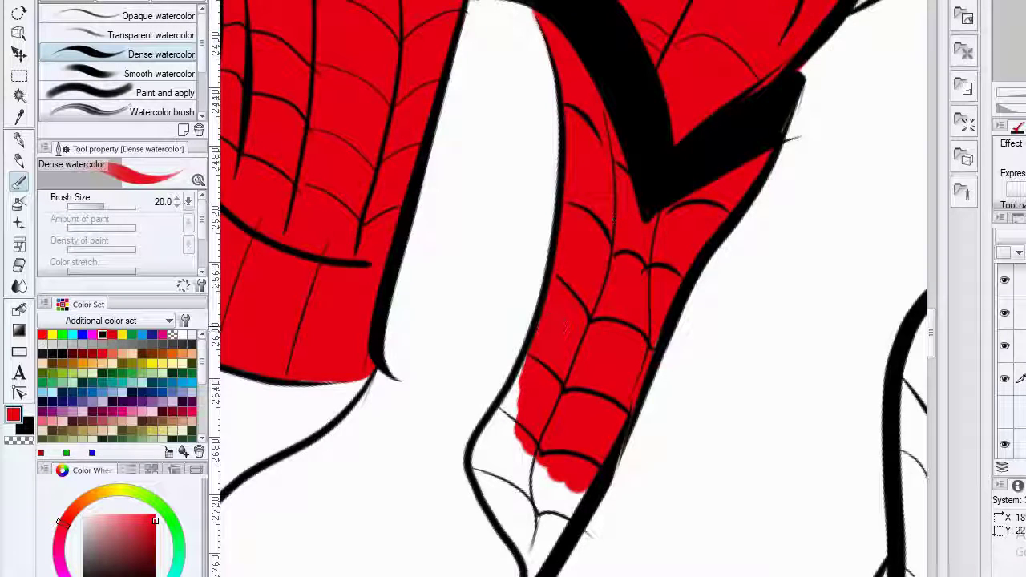
{"action": "left_click_drag", "start_coordinate": [539, 420], "coordinate": [589, 291]}
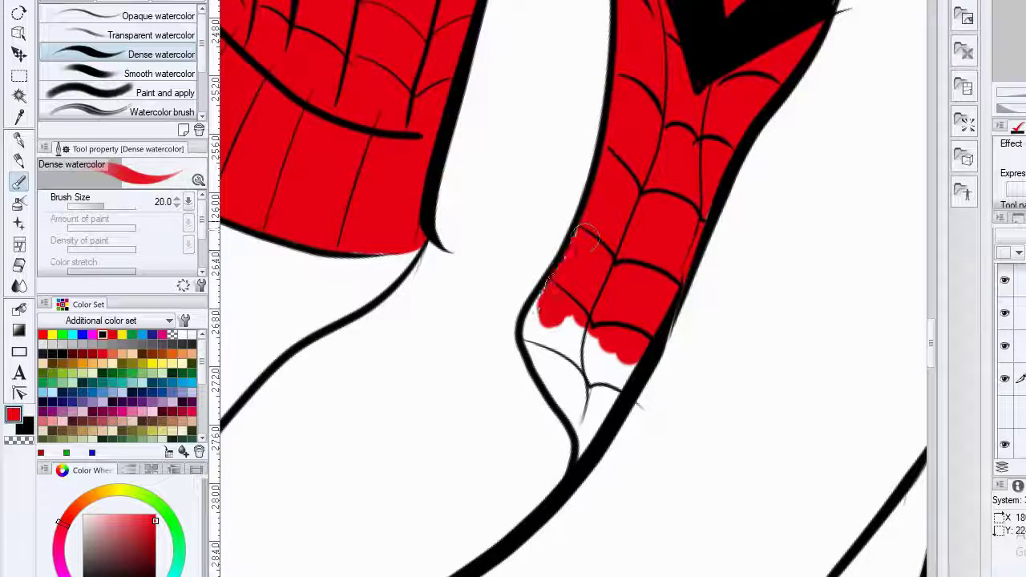
{"action": "mouse_move", "coordinate": [535, 324]}
{"action": "left_mouse_down"}
{"action": "mouse_move", "coordinate": [587, 428]}
{"action": "mouse_move", "coordinate": [586, 452]}
{"action": "mouse_move", "coordinate": [587, 427]}
{"action": "left_mouse_up"}
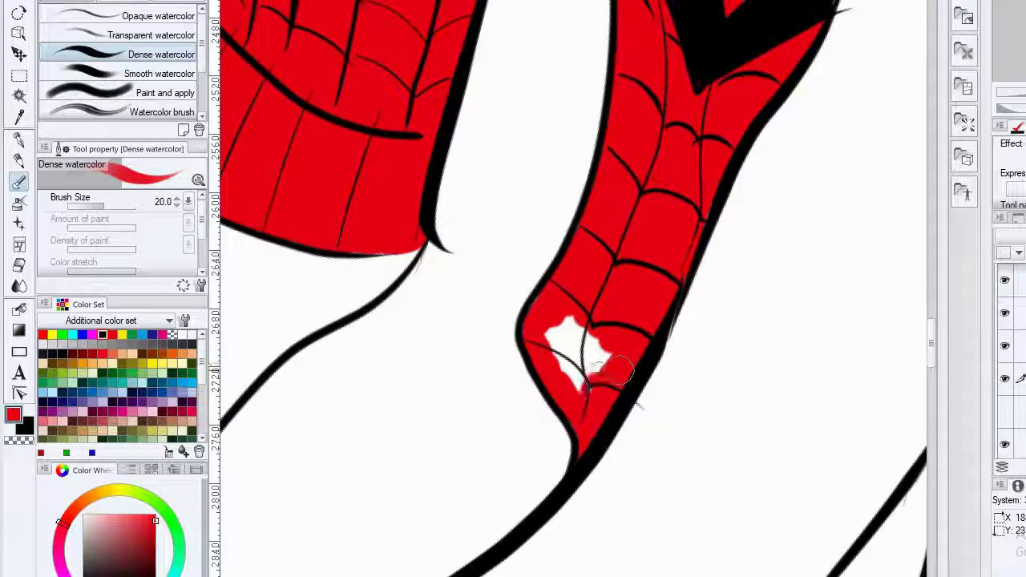
{"action": "left_click_drag", "start_coordinate": [616, 371], "coordinate": [600, 326]}
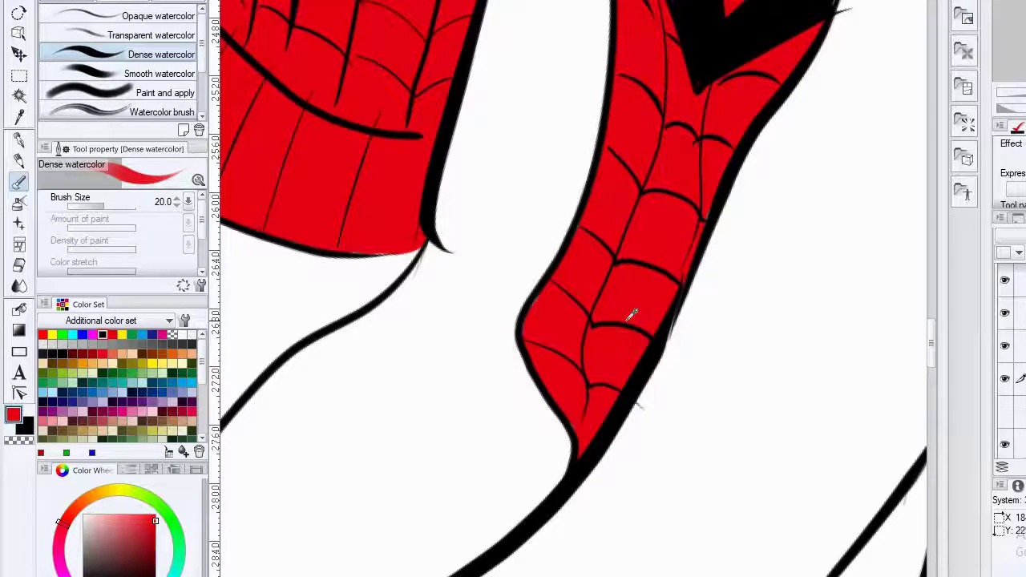
Paint the lower end of the raised arm's shoulder red beside the mask and erase the spill outside the outline.
{"action": "scroll", "coordinate": [633, 315], "scroll_direction": "down", "scroll_amount": 8}
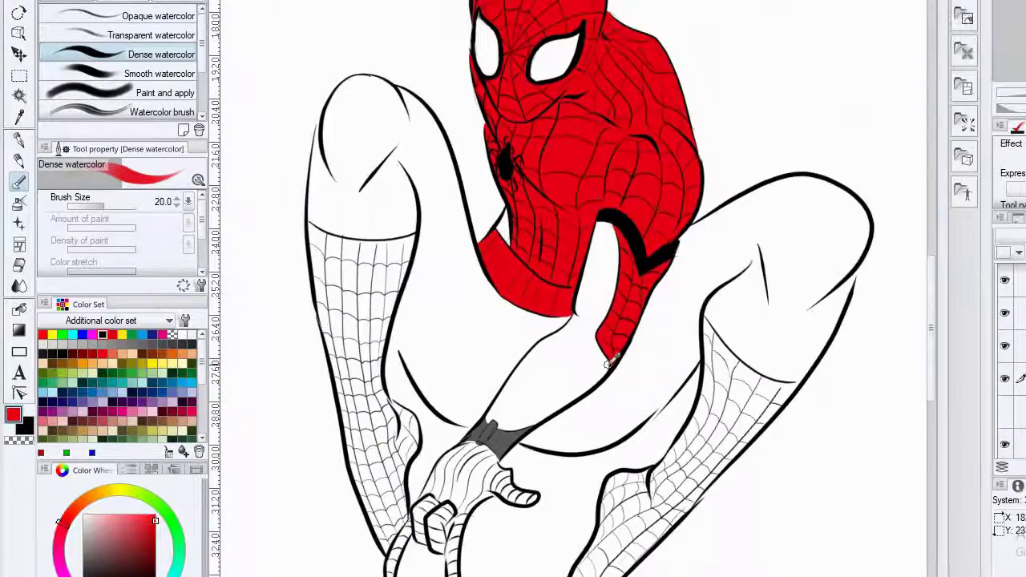
{"action": "scroll", "coordinate": [609, 362], "scroll_direction": "down", "scroll_amount": 4}
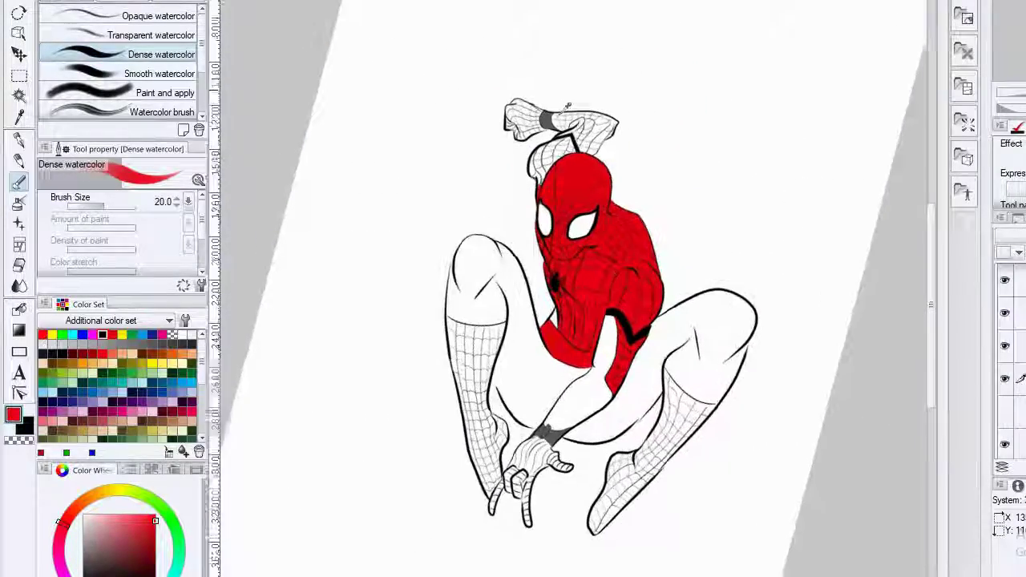
{"action": "scroll", "coordinate": [567, 105], "scroll_direction": "up", "scroll_amount": 8}
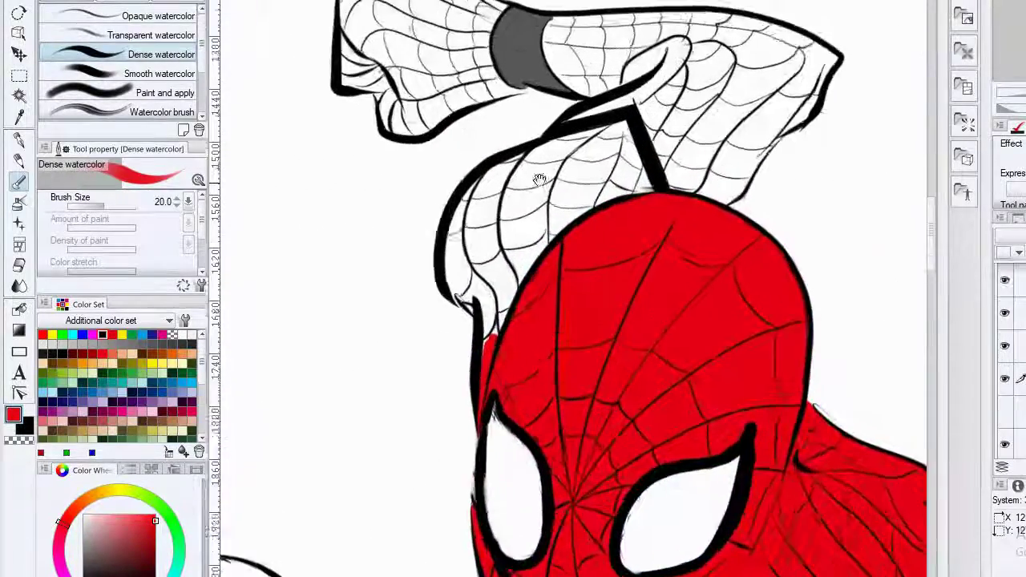
{"action": "scroll", "coordinate": [540, 180], "scroll_direction": "up", "scroll_amount": 2}
{"action": "left_click_drag", "start_coordinate": [540, 179], "coordinate": [481, 264]}
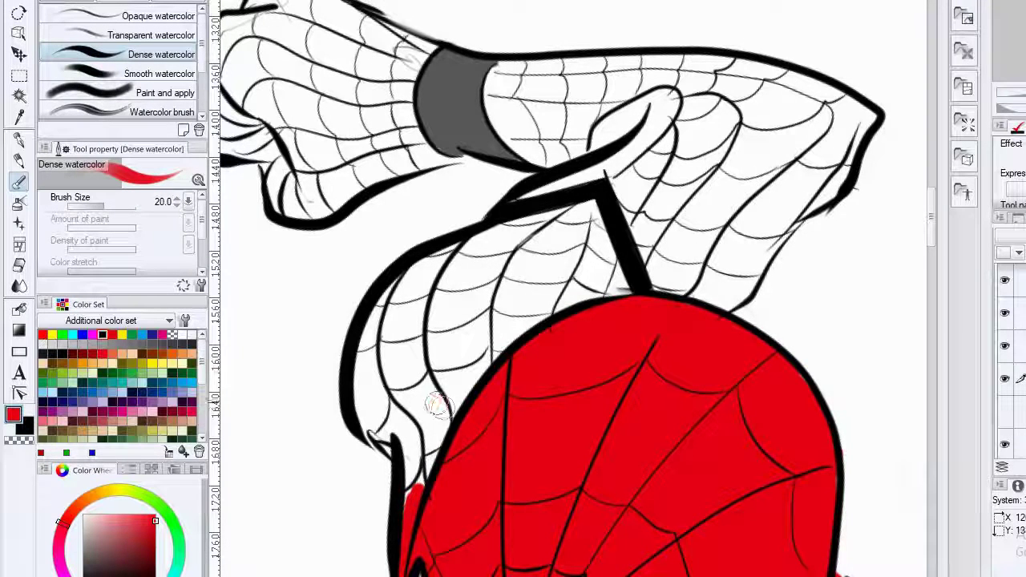
{"action": "mouse_move", "coordinate": [437, 407]}
{"action": "left_mouse_down"}
{"action": "mouse_move", "coordinate": [415, 495]}
{"action": "mouse_move", "coordinate": [399, 403]}
{"action": "mouse_move", "coordinate": [373, 433]}
{"action": "mouse_move", "coordinate": [384, 440]}
{"action": "mouse_move", "coordinate": [365, 357]}
{"action": "left_mouse_up"}
{"action": "scroll", "coordinate": [516, 330], "scroll_direction": "up", "scroll_amount": 3}
{"action": "left_click_drag", "start_coordinate": [518, 335], "coordinate": [586, 179]}
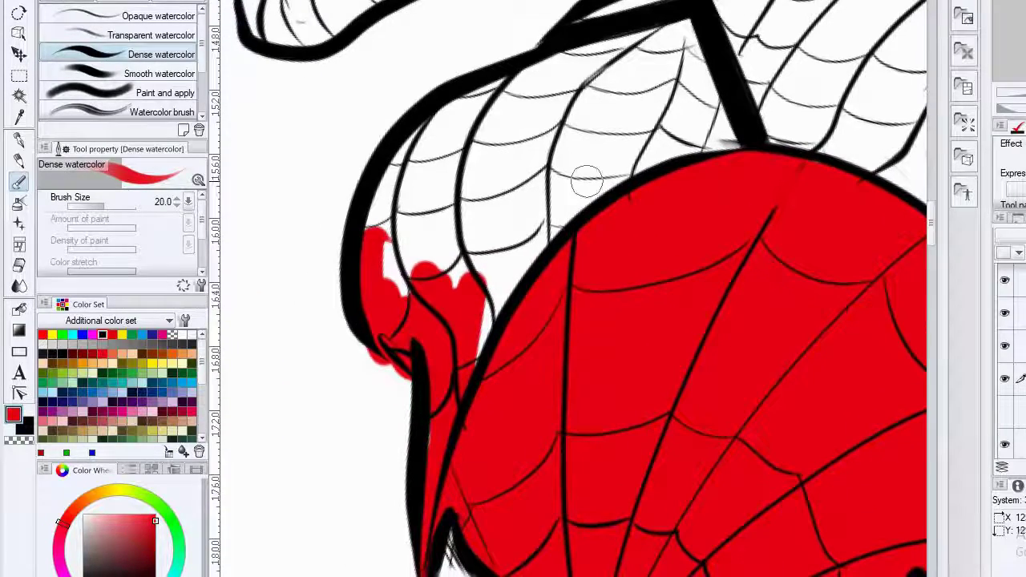
{"action": "key", "text": "e"}
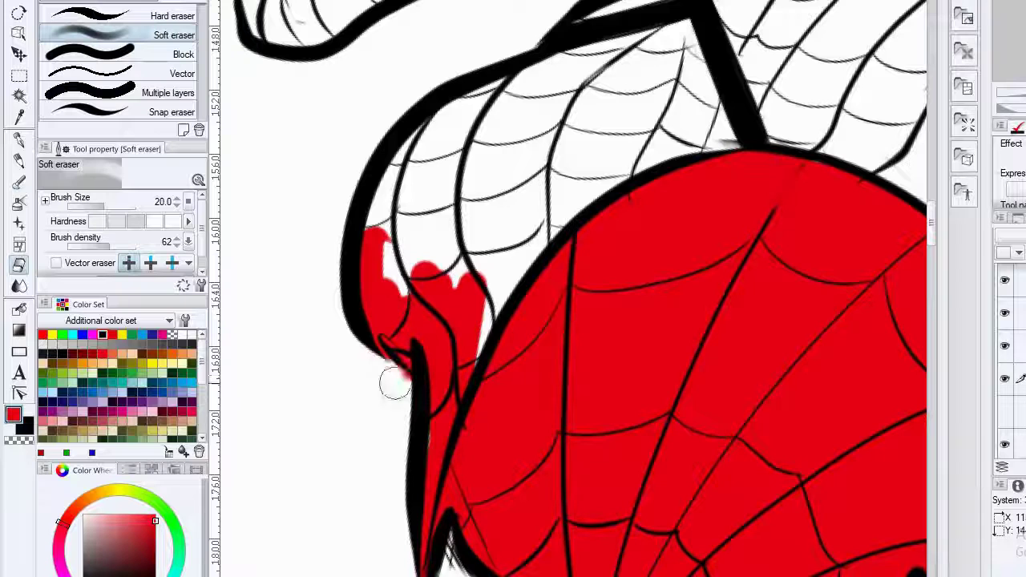
{"action": "left_click_drag", "start_coordinate": [398, 384], "coordinate": [365, 377]}
{"action": "key", "text": "b"}
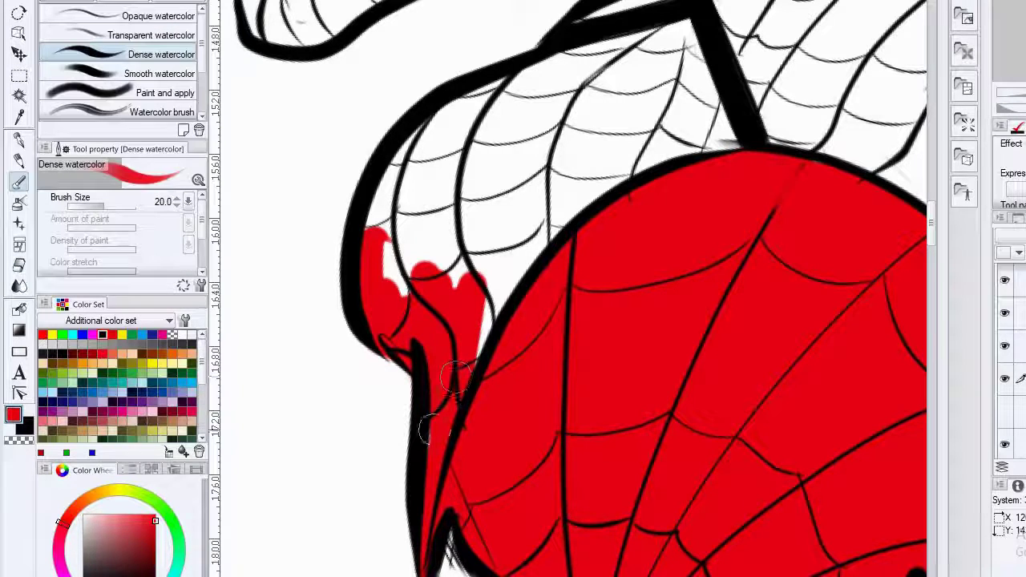
Fill the rest of the raised upper arm with red between the mask and the black arm band.
{"action": "mouse_move", "coordinate": [475, 360]}
{"action": "left_mouse_down"}
{"action": "mouse_move", "coordinate": [462, 418]}
{"action": "mouse_move", "coordinate": [590, 227]}
{"action": "mouse_move", "coordinate": [486, 238]}
{"action": "mouse_move", "coordinate": [386, 321]}
{"action": "left_mouse_up"}
{"action": "left_click_drag", "start_coordinate": [449, 248], "coordinate": [441, 321]}
{"action": "mouse_move", "coordinate": [393, 357]}
{"action": "left_mouse_down"}
{"action": "mouse_move", "coordinate": [409, 315]}
{"action": "mouse_move", "coordinate": [365, 329]}
{"action": "mouse_move", "coordinate": [453, 252]}
{"action": "mouse_move", "coordinate": [537, 209]}
{"action": "mouse_move", "coordinate": [450, 243]}
{"action": "mouse_move", "coordinate": [634, 177]}
{"action": "mouse_move", "coordinate": [481, 273]}
{"action": "mouse_move", "coordinate": [687, 165]}
{"action": "mouse_move", "coordinate": [607, 259]}
{"action": "mouse_move", "coordinate": [724, 234]}
{"action": "mouse_move", "coordinate": [685, 273]}
{"action": "left_mouse_up"}
{"action": "left_click_drag", "start_coordinate": [714, 248], "coordinate": [515, 367]}
{"action": "mouse_move", "coordinate": [531, 317]}
{"action": "left_mouse_down"}
{"action": "mouse_move", "coordinate": [552, 275]}
{"action": "mouse_move", "coordinate": [495, 281]}
{"action": "mouse_move", "coordinate": [634, 152]}
{"action": "mouse_move", "coordinate": [546, 345]}
{"action": "left_mouse_up"}
Paint the raised arm's elbow section red beyond the black band, up to the fold in the forearm.
{"action": "mouse_move", "coordinate": [640, 238]}
{"action": "left_mouse_down"}
{"action": "mouse_move", "coordinate": [695, 247]}
{"action": "mouse_move", "coordinate": [616, 336]}
{"action": "left_mouse_up"}
{"action": "mouse_move", "coordinate": [609, 393]}
{"action": "left_mouse_down"}
{"action": "mouse_move", "coordinate": [654, 323]}
{"action": "mouse_move", "coordinate": [635, 404]}
{"action": "mouse_move", "coordinate": [673, 389]}
{"action": "mouse_move", "coordinate": [590, 363]}
{"action": "mouse_move", "coordinate": [728, 246]}
{"action": "mouse_move", "coordinate": [648, 280]}
{"action": "mouse_move", "coordinate": [631, 220]}
{"action": "mouse_move", "coordinate": [672, 195]}
{"action": "left_mouse_up"}
{"action": "key", "text": "space"}
{"action": "key", "text": "space"}
{"action": "left_click_drag", "start_coordinate": [672, 196], "coordinate": [628, 323]}
{"action": "mouse_move", "coordinate": [620, 303]}
{"action": "left_mouse_down"}
{"action": "mouse_move", "coordinate": [642, 276]}
{"action": "mouse_move", "coordinate": [563, 295]}
{"action": "mouse_move", "coordinate": [641, 278]}
{"action": "mouse_move", "coordinate": [630, 320]}
{"action": "mouse_move", "coordinate": [689, 312]}
{"action": "mouse_move", "coordinate": [710, 288]}
{"action": "mouse_move", "coordinate": [704, 348]}
{"action": "mouse_move", "coordinate": [715, 302]}
{"action": "mouse_move", "coordinate": [742, 276]}
{"action": "mouse_move", "coordinate": [666, 242]}
{"action": "mouse_move", "coordinate": [698, 246]}
{"action": "mouse_move", "coordinate": [720, 254]}
{"action": "mouse_move", "coordinate": [623, 236]}
{"action": "mouse_move", "coordinate": [665, 294]}
{"action": "mouse_move", "coordinate": [656, 280]}
{"action": "mouse_move", "coordinate": [569, 355]}
{"action": "mouse_move", "coordinate": [597, 313]}
{"action": "left_mouse_up"}
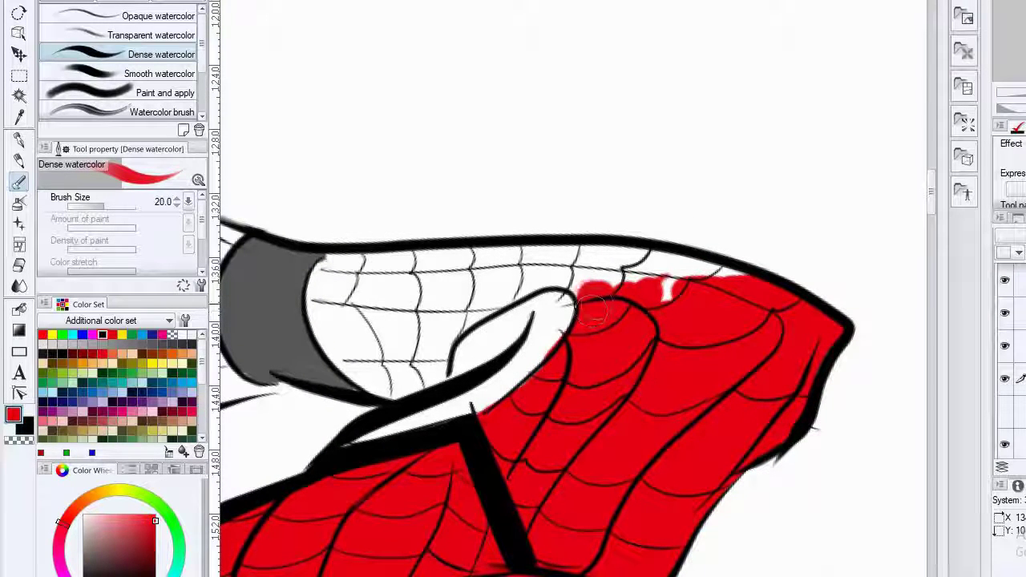
Close the white gap near the elbow and extend the red along the raised forearm's upper edge and around the fold.
{"action": "left_click_drag", "start_coordinate": [654, 293], "coordinate": [812, 270]}
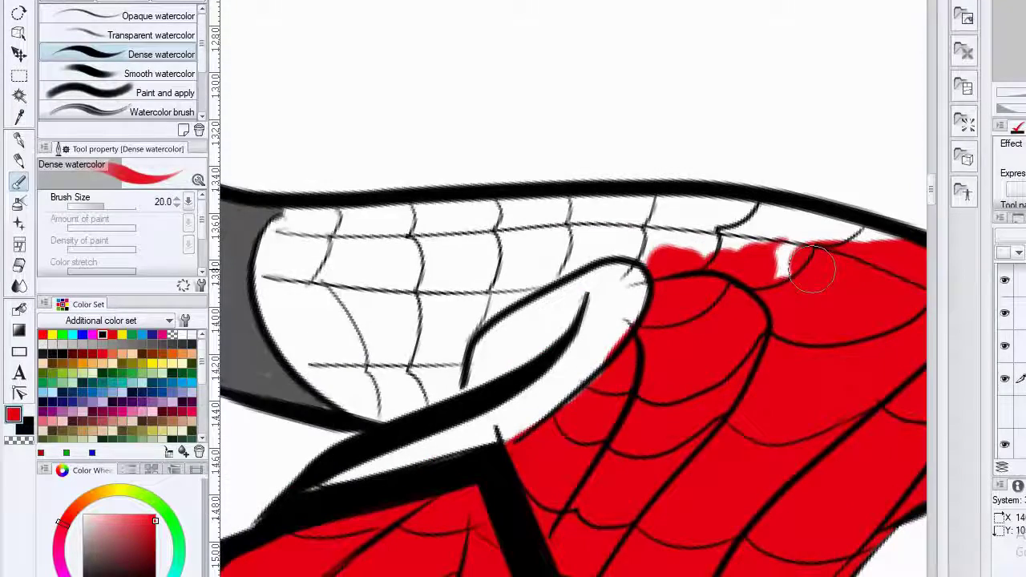
{"action": "key", "text": "e"}
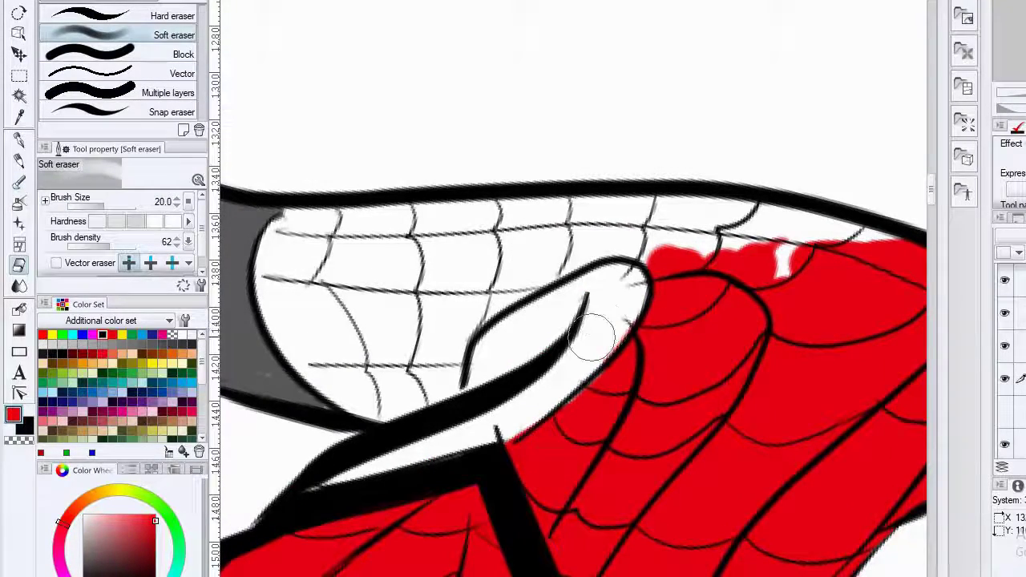
{"action": "key", "text": "b"}
{"action": "left_click_drag", "start_coordinate": [778, 252], "coordinate": [639, 216]}
{"action": "mouse_move", "coordinate": [640, 220]}
{"action": "left_mouse_down"}
{"action": "mouse_move", "coordinate": [639, 231]}
{"action": "mouse_move", "coordinate": [621, 212]}
{"action": "mouse_move", "coordinate": [714, 196]}
{"action": "mouse_move", "coordinate": [629, 174]}
{"action": "mouse_move", "coordinate": [569, 192]}
{"action": "mouse_move", "coordinate": [667, 226]}
{"action": "left_mouse_up"}
{"action": "mouse_move", "coordinate": [597, 223]}
{"action": "left_mouse_down"}
{"action": "mouse_move", "coordinate": [595, 240]}
{"action": "mouse_move", "coordinate": [553, 239]}
{"action": "mouse_move", "coordinate": [529, 255]}
{"action": "mouse_move", "coordinate": [544, 256]}
{"action": "mouse_move", "coordinate": [486, 277]}
{"action": "mouse_move", "coordinate": [613, 228]}
{"action": "mouse_move", "coordinate": [603, 242]}
{"action": "mouse_move", "coordinate": [746, 229]}
{"action": "mouse_move", "coordinate": [749, 239]}
{"action": "mouse_move", "coordinate": [553, 252]}
{"action": "mouse_move", "coordinate": [489, 245]}
{"action": "mouse_move", "coordinate": [623, 237]}
{"action": "left_mouse_up"}
{"action": "mouse_move", "coordinate": [629, 269]}
{"action": "left_mouse_down"}
{"action": "mouse_move", "coordinate": [543, 307]}
{"action": "mouse_move", "coordinate": [716, 262]}
{"action": "mouse_move", "coordinate": [632, 305]}
{"action": "mouse_move", "coordinate": [586, 353]}
{"action": "mouse_move", "coordinate": [577, 377]}
{"action": "mouse_move", "coordinate": [606, 331]}
{"action": "left_mouse_up"}
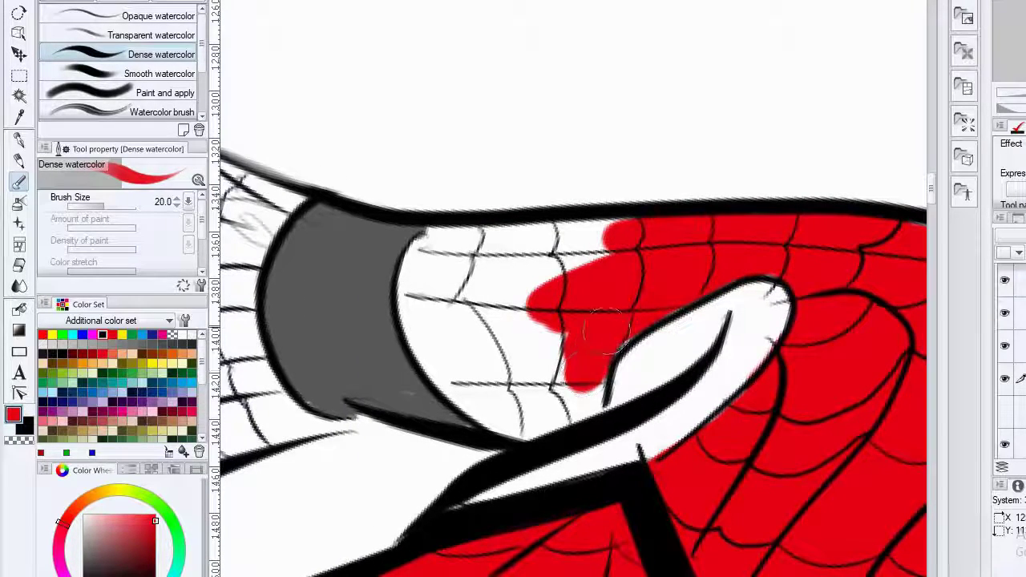
Fill the remaining raised forearm with red from the fold up to the grey wristband.
{"action": "mouse_move", "coordinate": [587, 376]}
{"action": "left_mouse_down"}
{"action": "mouse_move", "coordinate": [591, 399]}
{"action": "mouse_move", "coordinate": [595, 347]}
{"action": "left_mouse_up"}
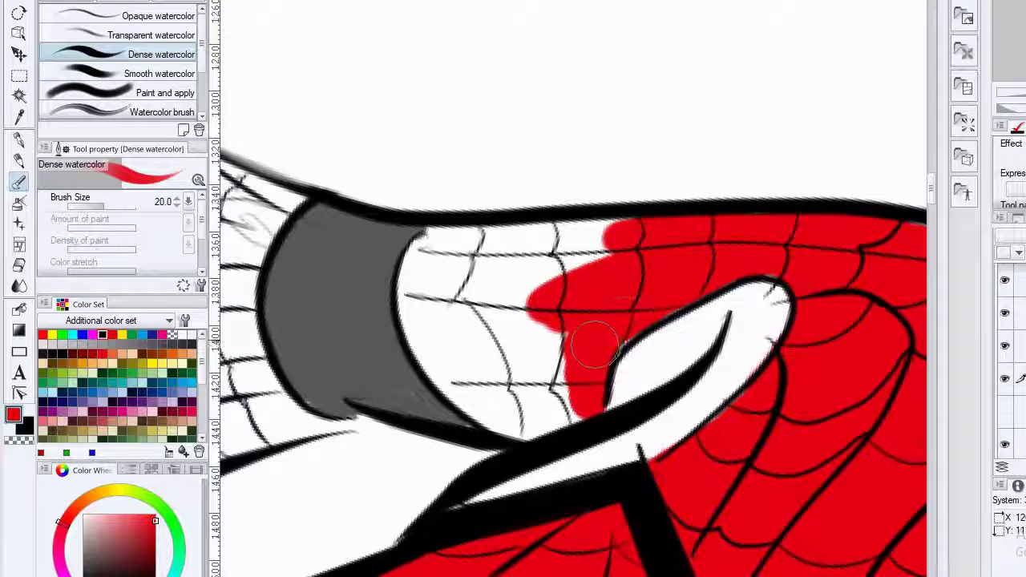
{"action": "left_click_drag", "start_coordinate": [635, 316], "coordinate": [665, 336]}
{"action": "mouse_move", "coordinate": [596, 385]}
{"action": "left_mouse_down"}
{"action": "mouse_move", "coordinate": [595, 427]}
{"action": "mouse_move", "coordinate": [536, 413]}
{"action": "mouse_move", "coordinate": [564, 433]}
{"action": "mouse_move", "coordinate": [501, 421]}
{"action": "mouse_move", "coordinate": [453, 345]}
{"action": "mouse_move", "coordinate": [454, 298]}
{"action": "mouse_move", "coordinate": [478, 265]}
{"action": "mouse_move", "coordinate": [610, 255]}
{"action": "mouse_move", "coordinate": [553, 264]}
{"action": "mouse_move", "coordinate": [485, 361]}
{"action": "mouse_move", "coordinate": [577, 383]}
{"action": "left_mouse_up"}
{"action": "mouse_move", "coordinate": [523, 315]}
{"action": "left_mouse_down"}
{"action": "mouse_move", "coordinate": [702, 306]}
{"action": "mouse_move", "coordinate": [701, 280]}
{"action": "mouse_move", "coordinate": [782, 223]}
{"action": "left_mouse_up"}
{"action": "mouse_move", "coordinate": [585, 352]}
{"action": "left_mouse_down"}
{"action": "mouse_move", "coordinate": [640, 327]}
{"action": "mouse_move", "coordinate": [655, 347]}
{"action": "mouse_move", "coordinate": [818, 336]}
{"action": "mouse_move", "coordinate": [561, 385]}
{"action": "mouse_move", "coordinate": [525, 425]}
{"action": "mouse_move", "coordinate": [571, 411]}
{"action": "left_mouse_up"}
Paint the lower half of the raised fist and its curled fingers red, erasing the spill below the outline.
{"action": "mouse_move", "coordinate": [557, 339]}
{"action": "left_mouse_down"}
{"action": "mouse_move", "coordinate": [517, 295]}
{"action": "mouse_move", "coordinate": [513, 270]}
{"action": "left_mouse_up"}
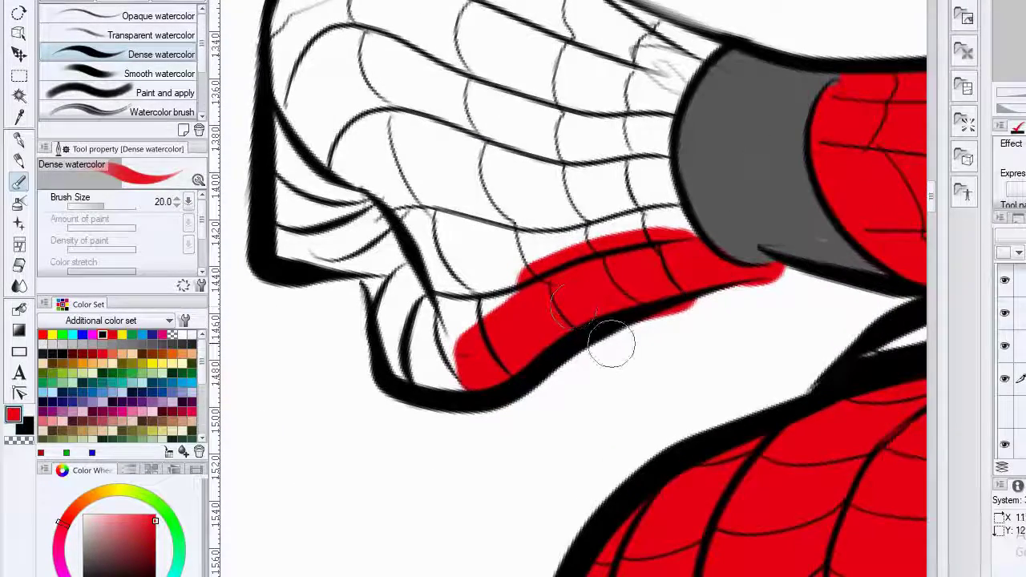
{"action": "key", "text": "e"}
{"action": "mouse_move", "coordinate": [665, 328]}
{"action": "left_mouse_down"}
{"action": "mouse_move", "coordinate": [758, 300]}
{"action": "mouse_move", "coordinate": [741, 310]}
{"action": "left_mouse_up"}
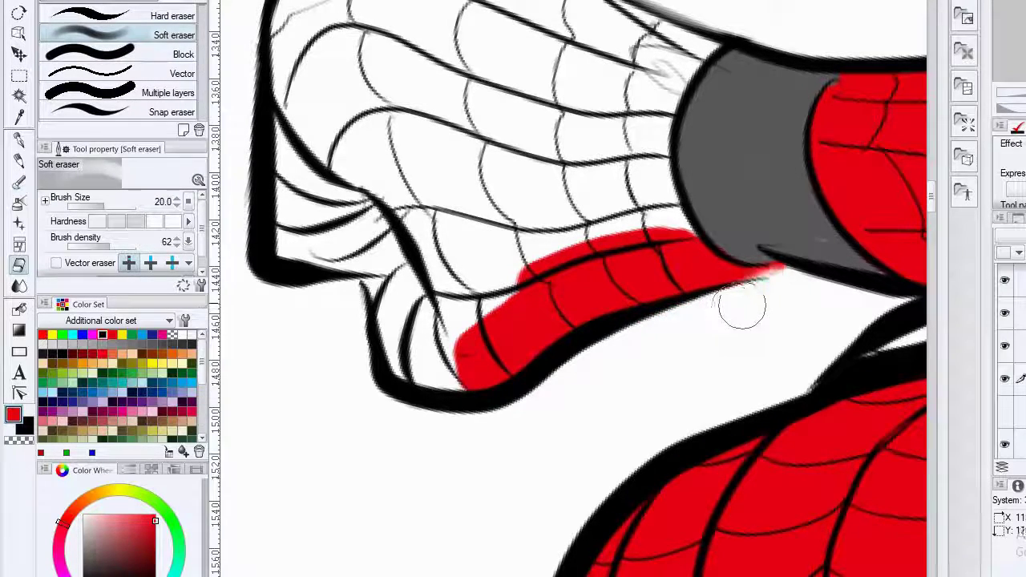
{"action": "key", "text": "b"}
{"action": "left_click_drag", "start_coordinate": [626, 308], "coordinate": [682, 330]}
{"action": "mouse_move", "coordinate": [533, 337]}
{"action": "left_mouse_down"}
{"action": "mouse_move", "coordinate": [489, 380]}
{"action": "mouse_move", "coordinate": [457, 377]}
{"action": "mouse_move", "coordinate": [434, 289]}
{"action": "mouse_move", "coordinate": [445, 325]}
{"action": "mouse_move", "coordinate": [531, 401]}
{"action": "mouse_move", "coordinate": [488, 321]}
{"action": "mouse_move", "coordinate": [490, 343]}
{"action": "mouse_move", "coordinate": [459, 337]}
{"action": "mouse_move", "coordinate": [441, 313]}
{"action": "mouse_move", "coordinate": [437, 232]}
{"action": "mouse_move", "coordinate": [417, 344]}
{"action": "mouse_move", "coordinate": [483, 249]}
{"action": "mouse_move", "coordinate": [561, 345]}
{"action": "mouse_move", "coordinate": [642, 337]}
{"action": "mouse_move", "coordinate": [754, 297]}
{"action": "mouse_move", "coordinate": [814, 326]}
{"action": "mouse_move", "coordinate": [609, 240]}
{"action": "mouse_move", "coordinate": [561, 289]}
{"action": "mouse_move", "coordinate": [513, 233]}
{"action": "mouse_move", "coordinate": [601, 156]}
{"action": "left_mouse_up"}
{"action": "scroll", "coordinate": [607, 157], "scroll_direction": "up", "scroll_amount": 3}
{"action": "left_click_drag", "start_coordinate": [562, 255], "coordinate": [526, 295]}
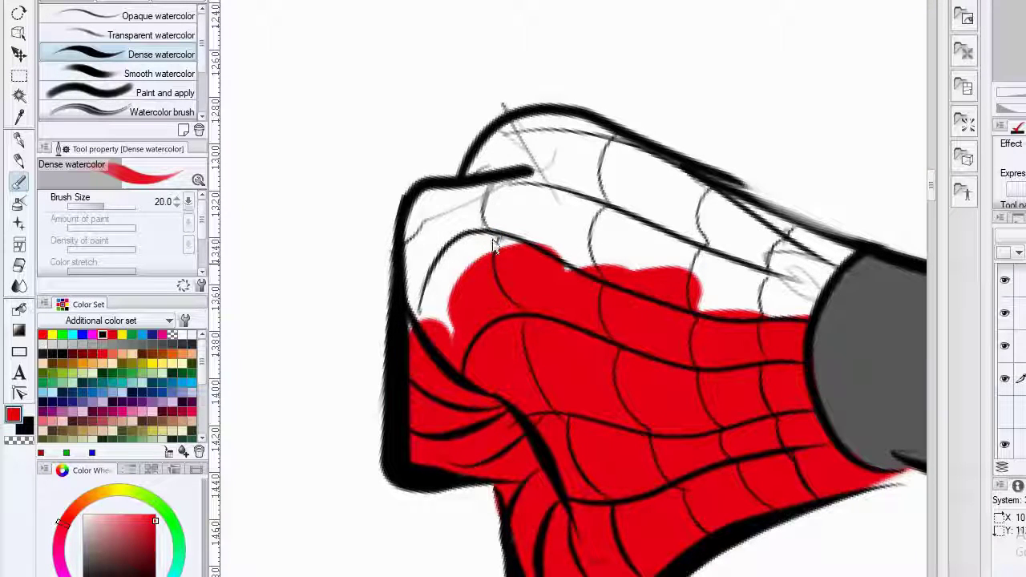
Fill the upper half of the raised fist with red up to the grey wristband, closing the remaining white gaps.
{"action": "mouse_move", "coordinate": [465, 248]}
{"action": "left_mouse_down"}
{"action": "mouse_move", "coordinate": [470, 291]}
{"action": "mouse_move", "coordinate": [449, 265]}
{"action": "mouse_move", "coordinate": [425, 257]}
{"action": "mouse_move", "coordinate": [433, 297]}
{"action": "mouse_move", "coordinate": [413, 236]}
{"action": "mouse_move", "coordinate": [445, 204]}
{"action": "mouse_move", "coordinate": [535, 194]}
{"action": "left_mouse_up"}
{"action": "mouse_move", "coordinate": [577, 163]}
{"action": "left_mouse_down"}
{"action": "mouse_move", "coordinate": [489, 208]}
{"action": "mouse_move", "coordinate": [422, 193]}
{"action": "mouse_move", "coordinate": [401, 209]}
{"action": "mouse_move", "coordinate": [477, 178]}
{"action": "mouse_move", "coordinate": [576, 241]}
{"action": "left_mouse_up"}
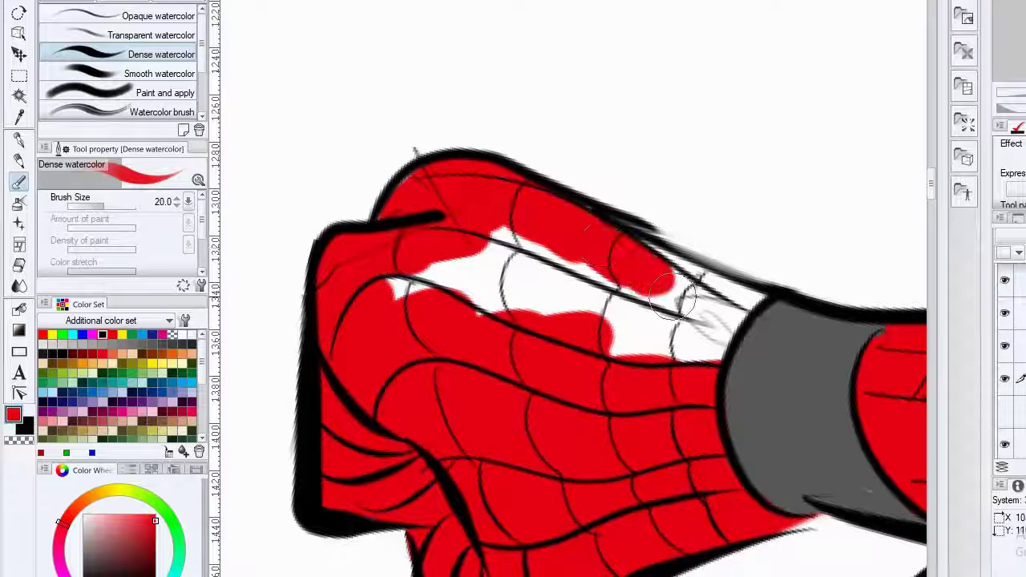
{"action": "mouse_move", "coordinate": [654, 279]}
{"action": "left_mouse_down"}
{"action": "mouse_move", "coordinate": [752, 309]}
{"action": "mouse_move", "coordinate": [660, 339]}
{"action": "mouse_move", "coordinate": [733, 351]}
{"action": "mouse_move", "coordinate": [702, 319]}
{"action": "mouse_move", "coordinate": [580, 333]}
{"action": "mouse_move", "coordinate": [621, 292]}
{"action": "mouse_move", "coordinate": [461, 283]}
{"action": "mouse_move", "coordinate": [528, 254]}
{"action": "left_mouse_up"}
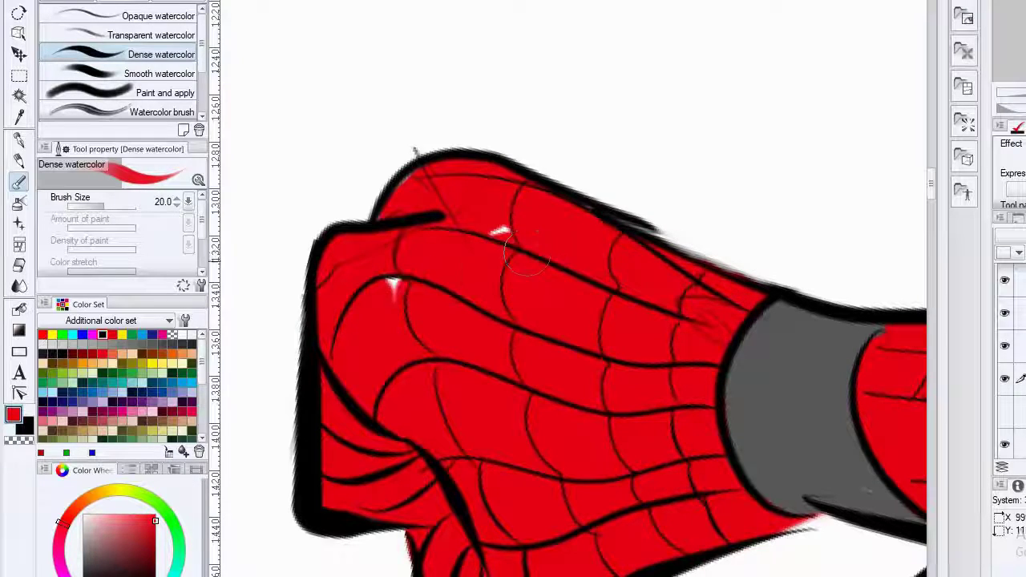
{"action": "scroll", "coordinate": [609, 345], "scroll_direction": "down", "scroll_amount": 3}
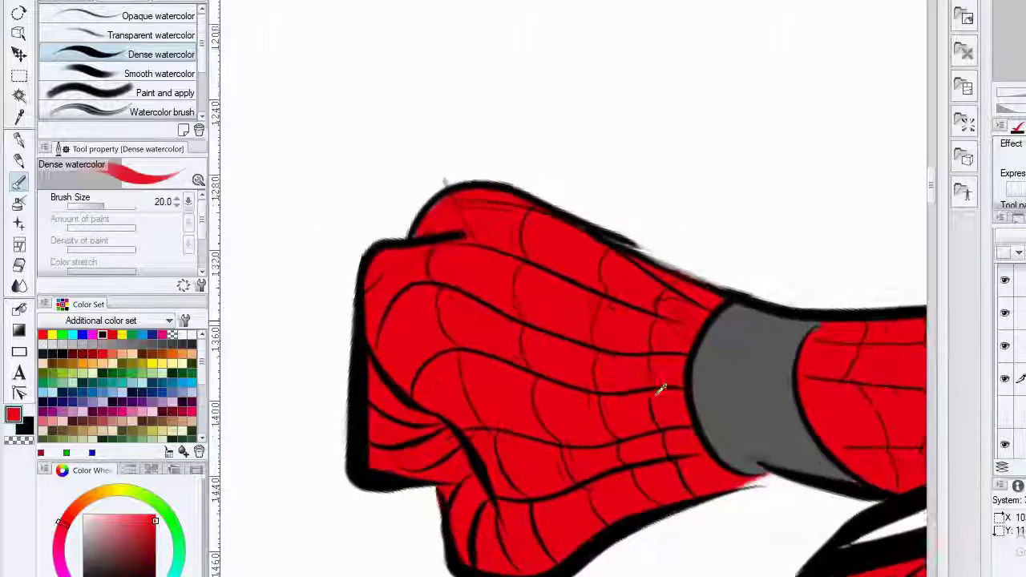
Paint the outstretched outer finger of the lower hand red, continuing over its knuckle toward the back of the hand.
{"action": "scroll", "coordinate": [693, 435], "scroll_direction": "down", "scroll_amount": 5}
{"action": "left_click_drag", "start_coordinate": [722, 480], "coordinate": [523, 45]}
{"action": "left_click_drag", "start_coordinate": [553, 409], "coordinate": [510, 176]}
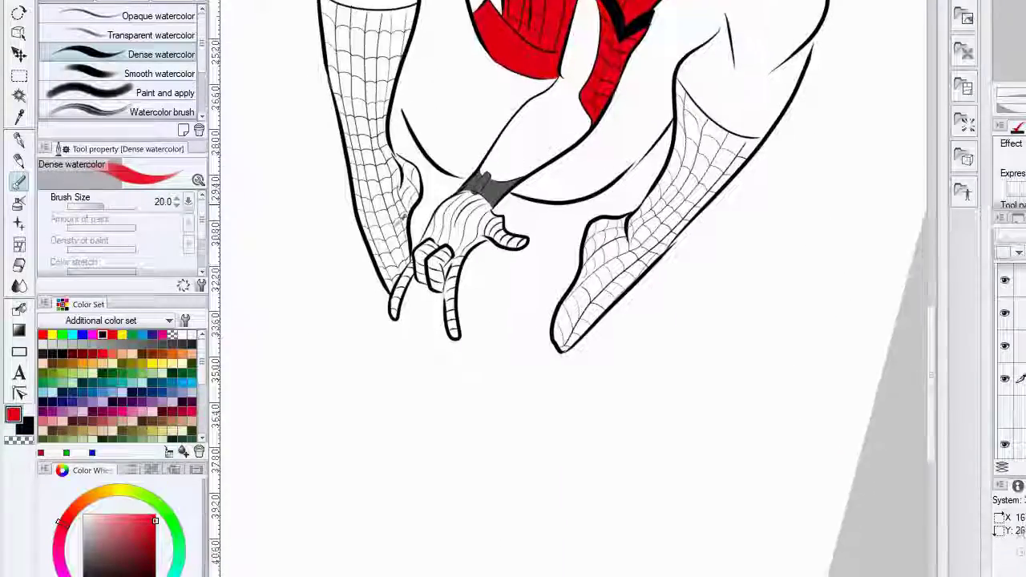
{"action": "scroll", "coordinate": [405, 216], "scroll_direction": "up", "scroll_amount": 1}
{"action": "scroll", "coordinate": [405, 215], "scroll_direction": "up", "scroll_amount": 5}
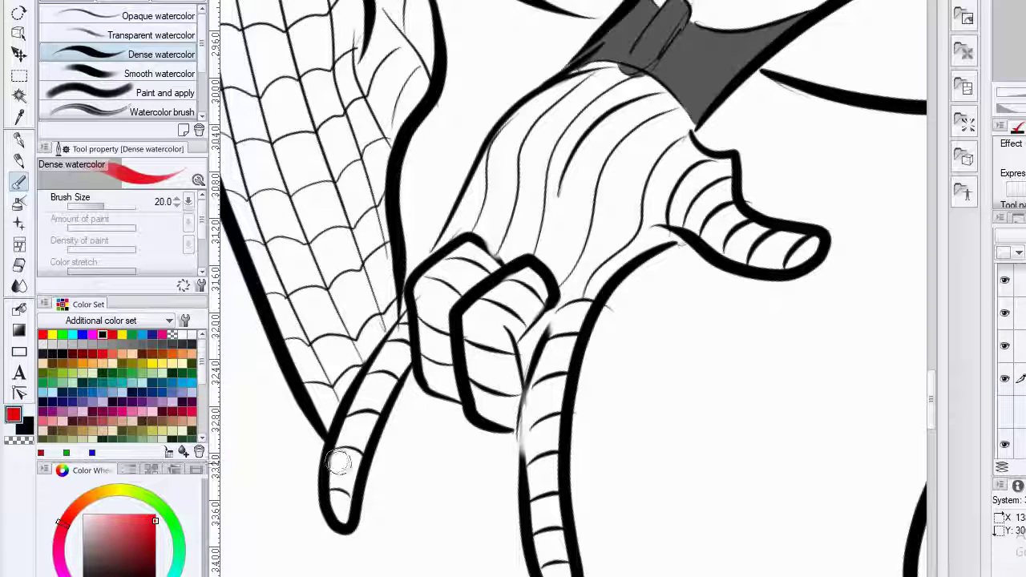
{"action": "left_click_drag", "start_coordinate": [338, 470], "coordinate": [336, 499]}
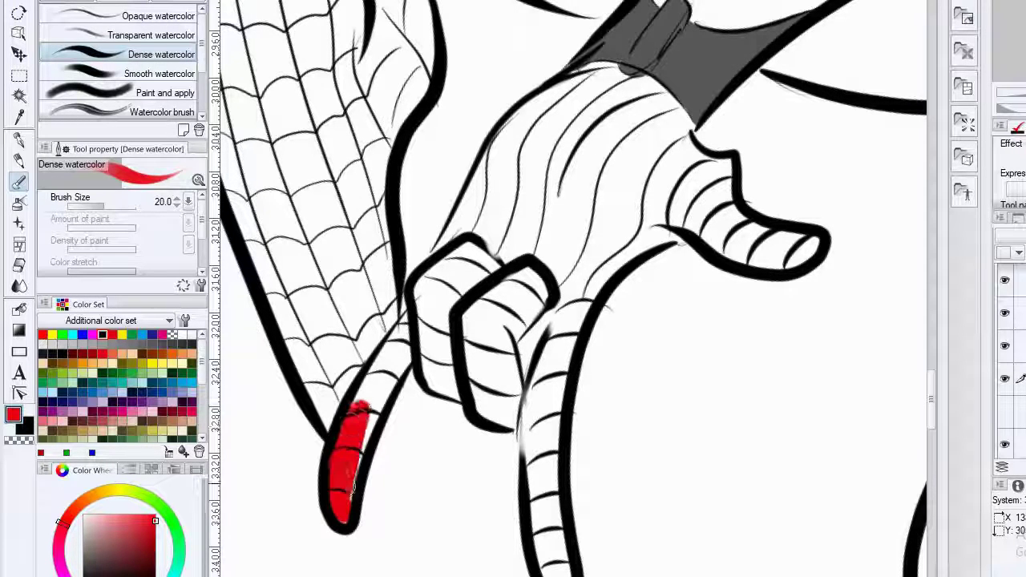
{"action": "mouse_move", "coordinate": [360, 454]}
{"action": "left_mouse_down"}
{"action": "mouse_move", "coordinate": [407, 323]}
{"action": "mouse_move", "coordinate": [432, 303]}
{"action": "left_mouse_up"}
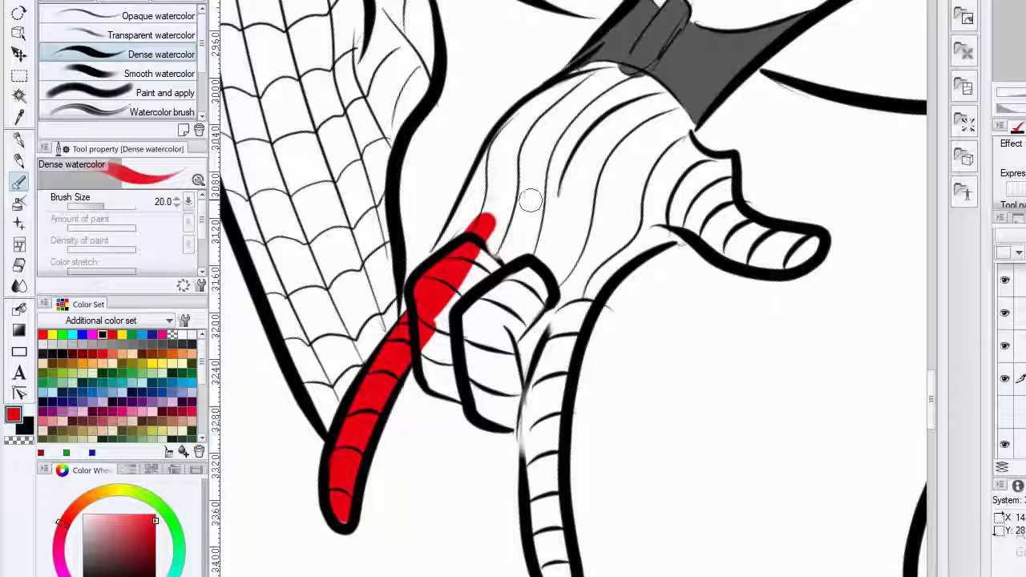
Draw the first black web cross lines over the lower hand's knuckles with the G-pen.
{"action": "left_click", "coordinate": [19, 141]}
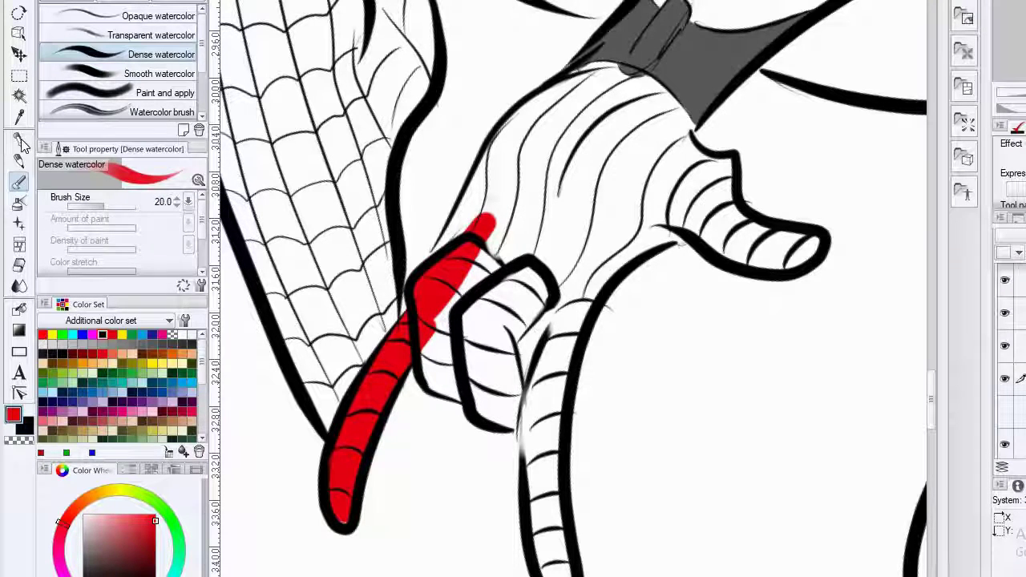
{"action": "left_click", "coordinate": [103, 335]}
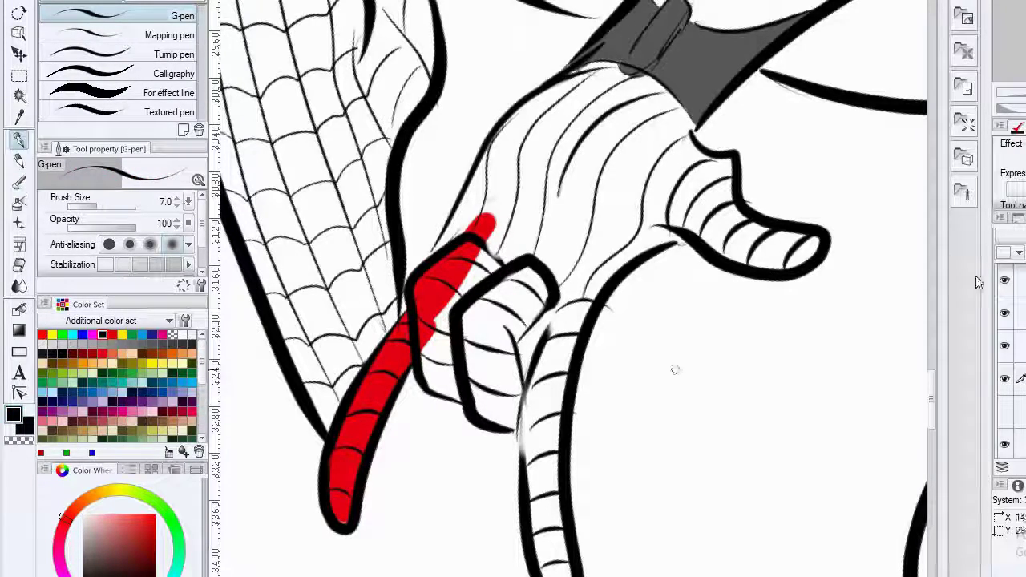
{"action": "left_click_drag", "start_coordinate": [710, 255], "coordinate": [655, 533]}
{"action": "mouse_move", "coordinate": [614, 229]}
{"action": "left_mouse_down"}
{"action": "mouse_move", "coordinate": [603, 506]}
{"action": "mouse_move", "coordinate": [546, 324]}
{"action": "left_mouse_up"}
{"action": "scroll", "coordinate": [545, 323], "scroll_direction": "up", "scroll_amount": 4}
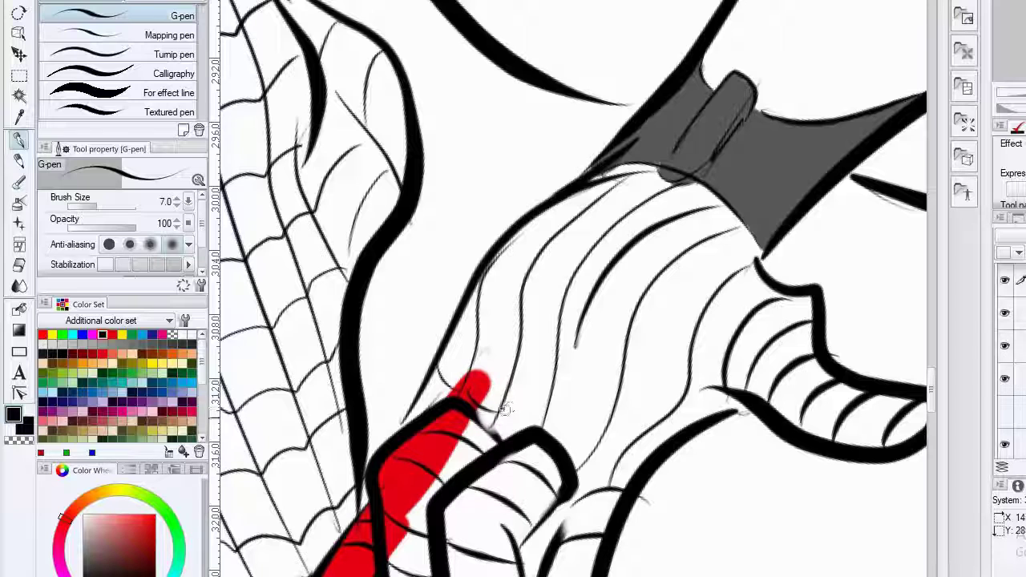
{"action": "left_click_drag", "start_coordinate": [506, 410], "coordinate": [539, 420]}
{"action": "mouse_move", "coordinate": [607, 422]}
{"action": "left_mouse_down"}
{"action": "mouse_move", "coordinate": [667, 393]}
{"action": "mouse_move", "coordinate": [656, 408]}
{"action": "mouse_move", "coordinate": [729, 391]}
{"action": "left_mouse_up"}
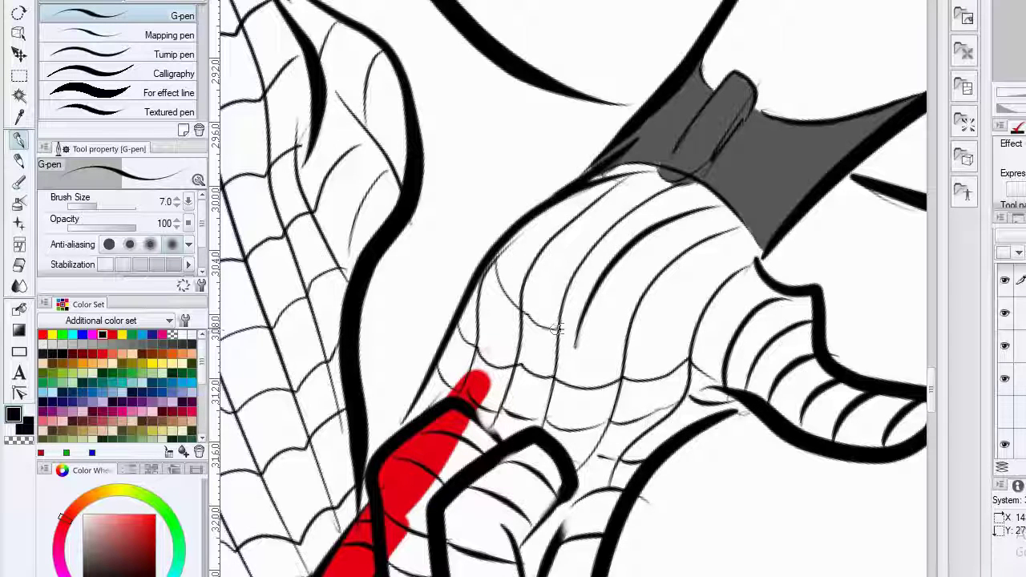
Continue the curved web cross lines over the back of the lower hand up to the grey wristband.
{"action": "mouse_move", "coordinate": [558, 329]}
{"action": "left_mouse_down"}
{"action": "mouse_move", "coordinate": [609, 340]}
{"action": "mouse_move", "coordinate": [632, 329]}
{"action": "mouse_move", "coordinate": [700, 329]}
{"action": "left_mouse_up"}
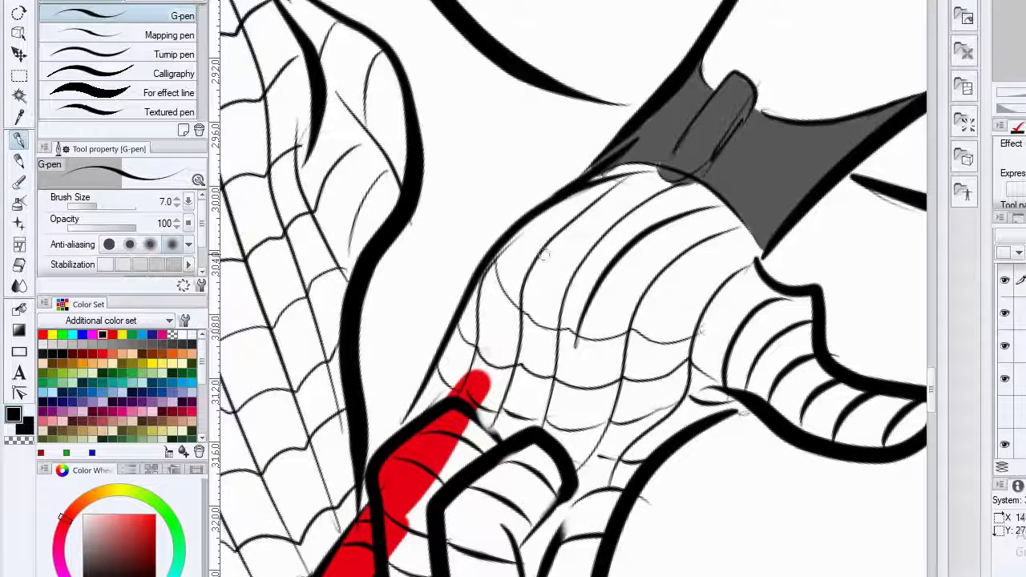
{"action": "left_click_drag", "start_coordinate": [525, 218], "coordinate": [557, 263]}
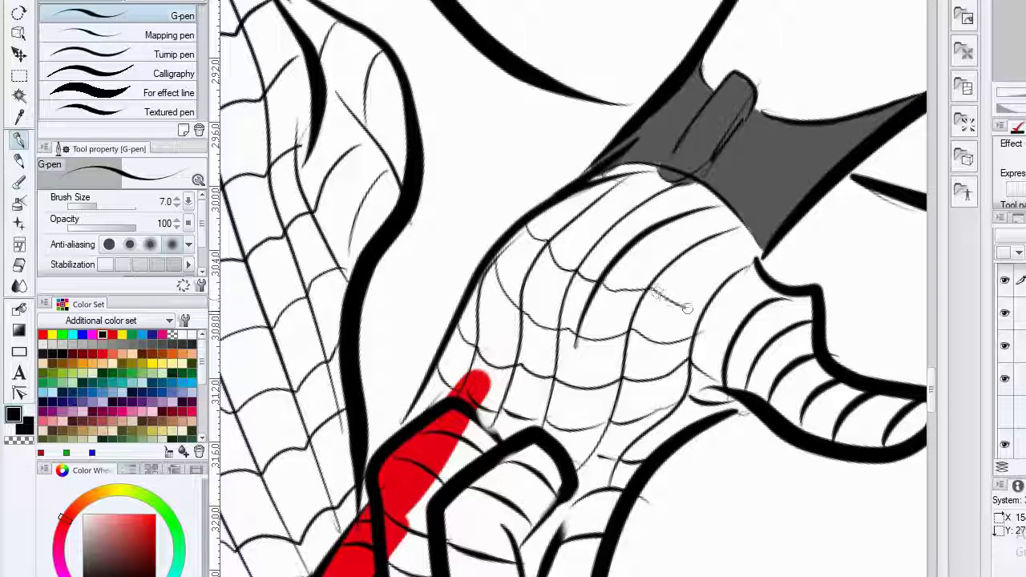
{"action": "left_click_drag", "start_coordinate": [687, 309], "coordinate": [714, 311]}
{"action": "left_click_drag", "start_coordinate": [569, 201], "coordinate": [604, 225]}
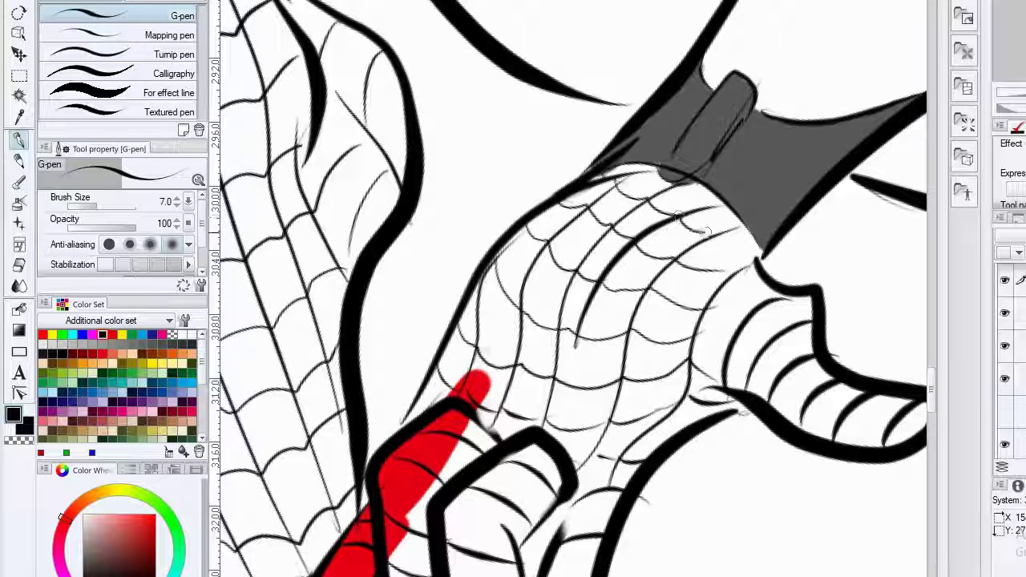
{"action": "left_click_drag", "start_coordinate": [707, 232], "coordinate": [720, 234]}
{"action": "left_click_drag", "start_coordinate": [713, 234], "coordinate": [759, 252]}
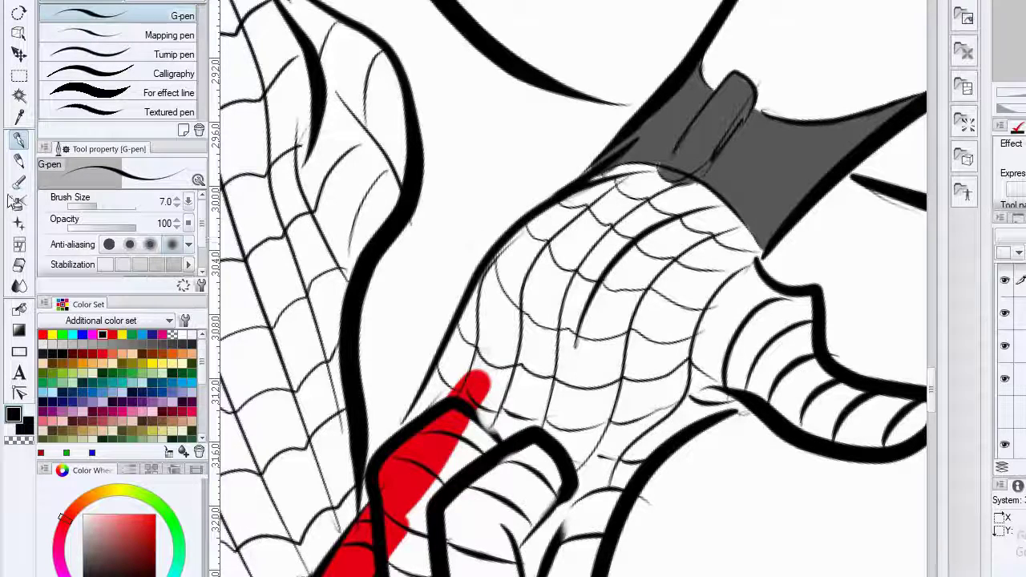
Sample the red and fill the lower hand's curled fingers, second outstretched finger and knuckles with the Dense watercolor brush at size 20.
{"action": "left_click", "coordinate": [19, 183]}
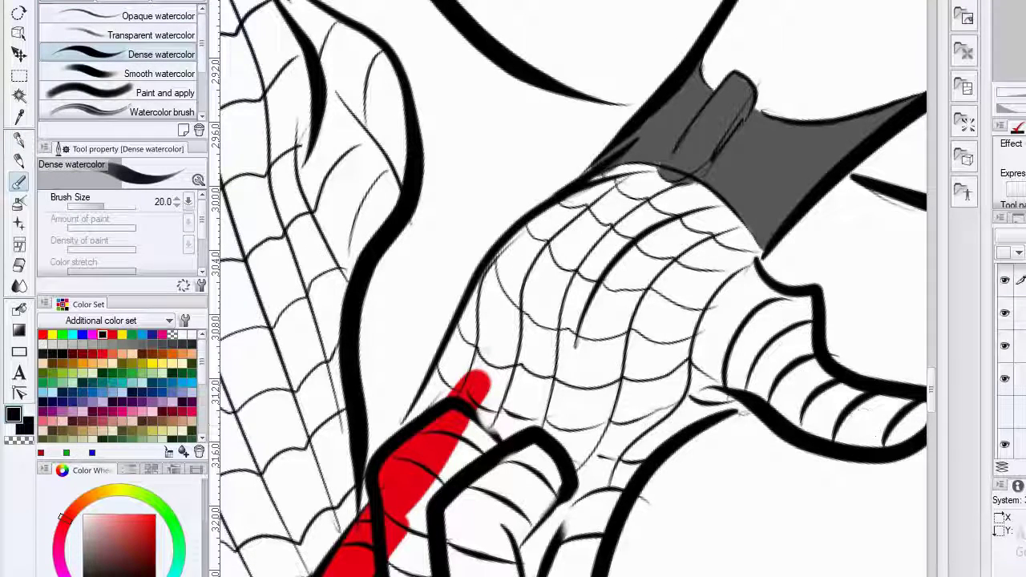
{"action": "left_click_drag", "start_coordinate": [503, 383], "coordinate": [515, 243]}
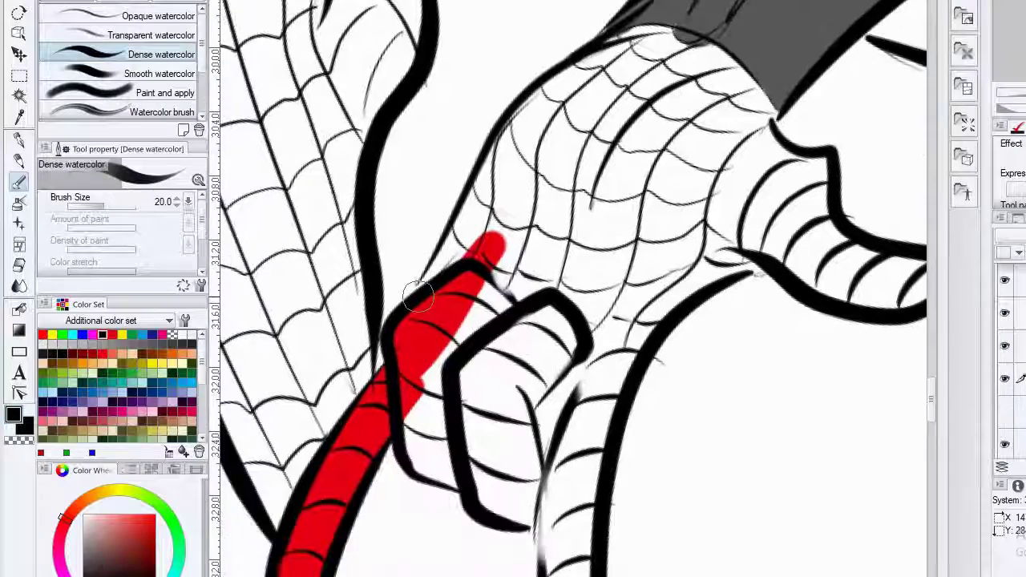
{"action": "left_click", "coordinate": [420, 340], "text": "alt"}
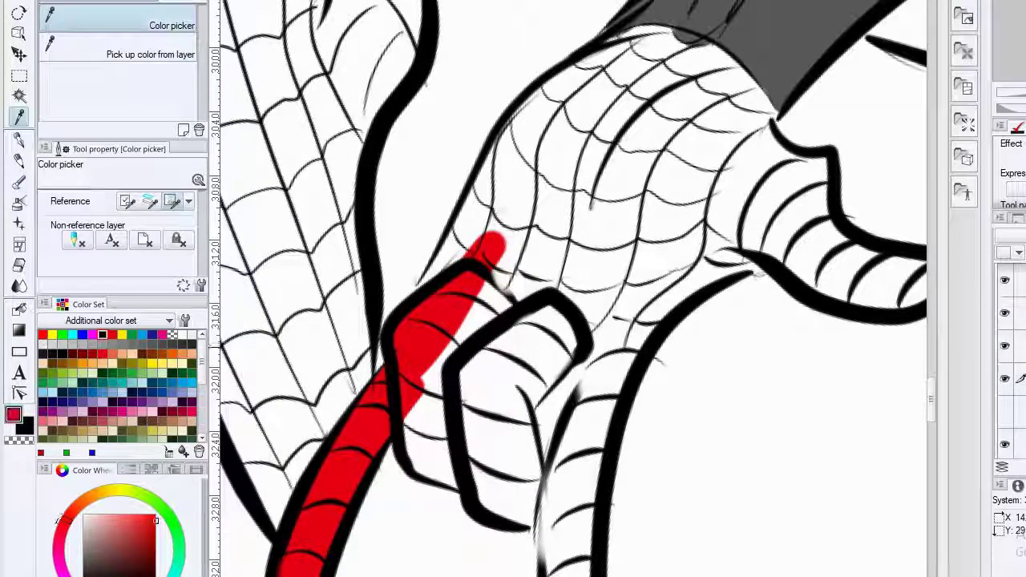
{"action": "mouse_move", "coordinate": [518, 329]}
{"action": "left_mouse_down"}
{"action": "mouse_move", "coordinate": [485, 337]}
{"action": "mouse_move", "coordinate": [453, 371]}
{"action": "left_mouse_up"}
{"action": "mouse_move", "coordinate": [426, 403]}
{"action": "left_mouse_down"}
{"action": "mouse_move", "coordinate": [409, 436]}
{"action": "mouse_move", "coordinate": [434, 443]}
{"action": "mouse_move", "coordinate": [461, 325]}
{"action": "left_mouse_up"}
{"action": "mouse_move", "coordinate": [514, 281]}
{"action": "left_mouse_down"}
{"action": "mouse_move", "coordinate": [495, 316]}
{"action": "mouse_move", "coordinate": [486, 308]}
{"action": "mouse_move", "coordinate": [503, 375]}
{"action": "mouse_move", "coordinate": [543, 386]}
{"action": "mouse_move", "coordinate": [554, 265]}
{"action": "mouse_move", "coordinate": [596, 216]}
{"action": "mouse_move", "coordinate": [596, 325]}
{"action": "mouse_move", "coordinate": [626, 281]}
{"action": "mouse_move", "coordinate": [654, 190]}
{"action": "mouse_move", "coordinate": [574, 304]}
{"action": "mouse_move", "coordinate": [598, 148]}
{"action": "left_mouse_up"}
{"action": "left_click_drag", "start_coordinate": [536, 315], "coordinate": [568, 231]}
{"action": "left_click_drag", "start_coordinate": [617, 121], "coordinate": [565, 153]}
{"action": "mouse_move", "coordinate": [571, 377]}
{"action": "left_mouse_down"}
{"action": "mouse_move", "coordinate": [595, 243]}
{"action": "mouse_move", "coordinate": [589, 324]}
{"action": "left_mouse_up"}
{"action": "mouse_move", "coordinate": [595, 263]}
{"action": "left_mouse_down"}
{"action": "mouse_move", "coordinate": [621, 225]}
{"action": "mouse_move", "coordinate": [608, 464]}
{"action": "mouse_move", "coordinate": [632, 486]}
{"action": "mouse_move", "coordinate": [629, 435]}
{"action": "left_mouse_up"}
{"action": "left_click_drag", "start_coordinate": [664, 72], "coordinate": [593, 303]}
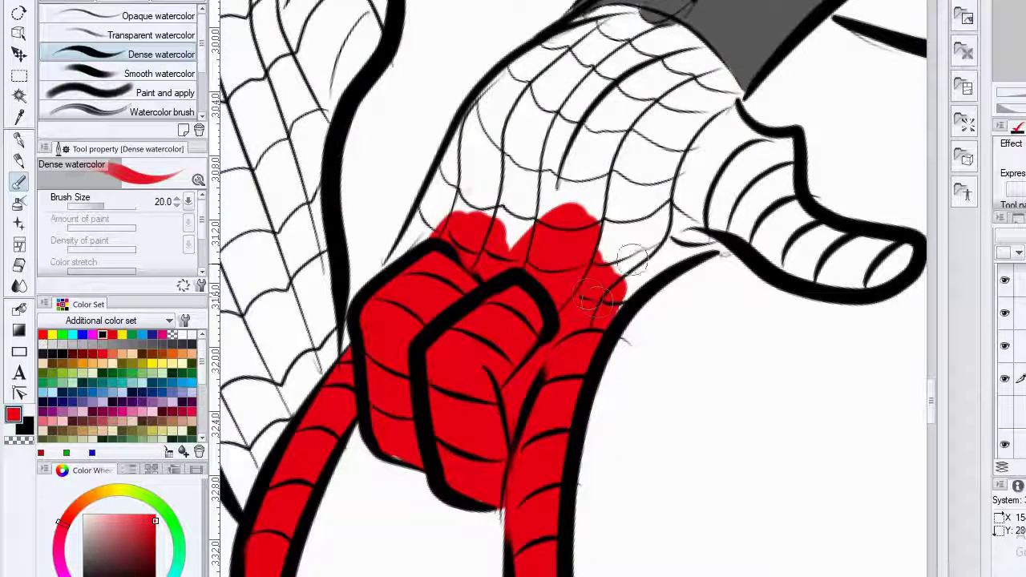
Paint the lower hand's thumb red, including its base and the adjoining edge of the hand.
{"action": "mouse_move", "coordinate": [619, 227]}
{"action": "left_mouse_down"}
{"action": "mouse_move", "coordinate": [669, 240]}
{"action": "mouse_move", "coordinate": [739, 227]}
{"action": "mouse_move", "coordinate": [622, 219]}
{"action": "mouse_move", "coordinate": [732, 168]}
{"action": "left_mouse_up"}
{"action": "mouse_move", "coordinate": [752, 178]}
{"action": "left_mouse_down"}
{"action": "mouse_move", "coordinate": [617, 227]}
{"action": "mouse_move", "coordinate": [620, 239]}
{"action": "mouse_move", "coordinate": [589, 160]}
{"action": "mouse_move", "coordinate": [653, 196]}
{"action": "mouse_move", "coordinate": [648, 240]}
{"action": "mouse_move", "coordinate": [673, 257]}
{"action": "mouse_move", "coordinate": [641, 277]}
{"action": "mouse_move", "coordinate": [651, 298]}
{"action": "mouse_move", "coordinate": [675, 298]}
{"action": "mouse_move", "coordinate": [706, 321]}
{"action": "mouse_move", "coordinate": [726, 296]}
{"action": "left_mouse_up"}
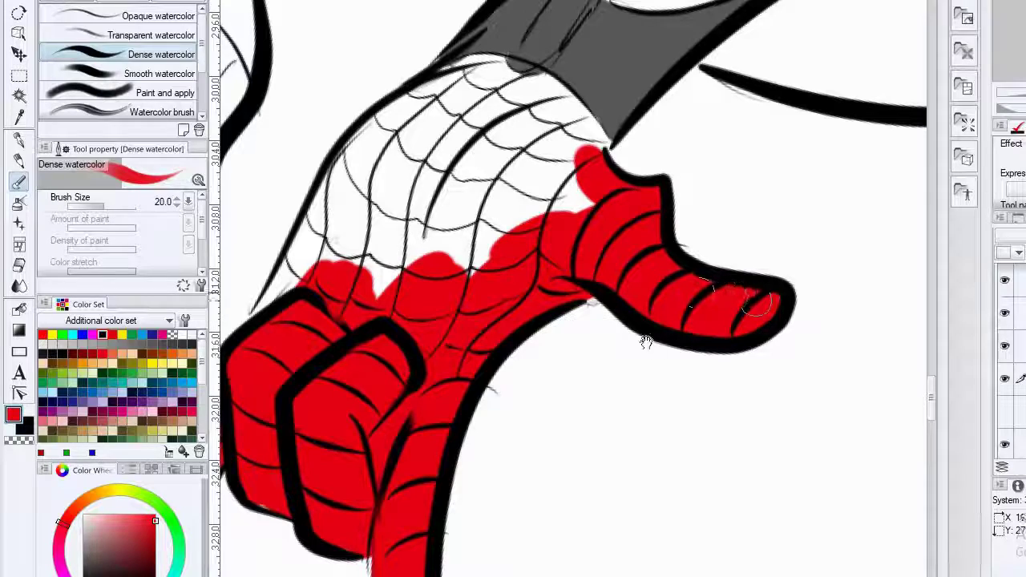
{"action": "left_click_drag", "start_coordinate": [646, 340], "coordinate": [729, 424]}
{"action": "mouse_move", "coordinate": [562, 348]}
{"action": "left_mouse_down"}
{"action": "mouse_move", "coordinate": [630, 278]}
{"action": "mouse_move", "coordinate": [618, 314]}
{"action": "mouse_move", "coordinate": [651, 325]}
{"action": "left_mouse_up"}
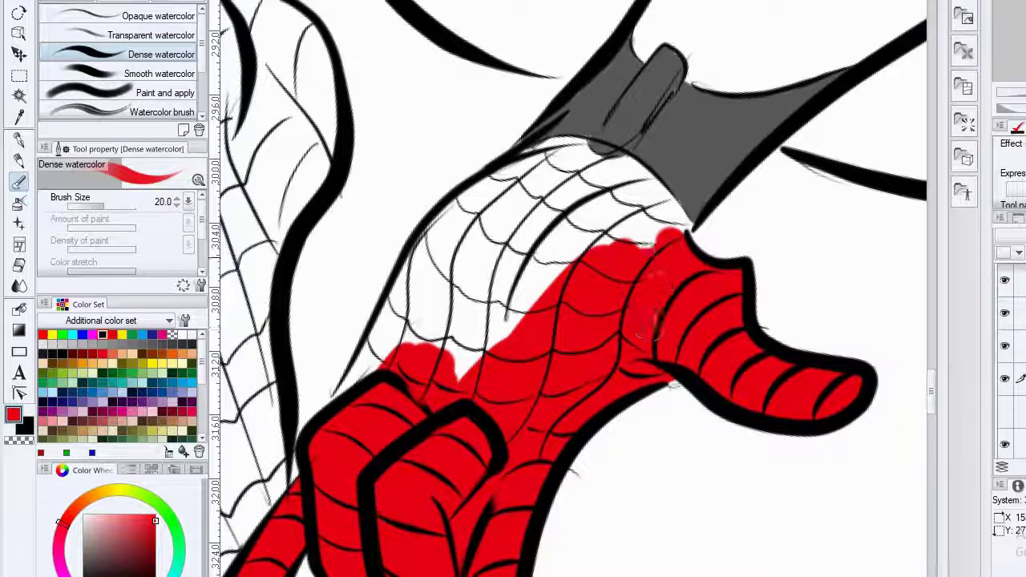
Fill the remaining back of the lower hand red up to the grey wristband, closing the white gaps.
{"action": "mouse_move", "coordinate": [679, 219]}
{"action": "left_mouse_down"}
{"action": "mouse_move", "coordinate": [630, 186]}
{"action": "mouse_move", "coordinate": [529, 301]}
{"action": "mouse_move", "coordinate": [503, 285]}
{"action": "mouse_move", "coordinate": [646, 241]}
{"action": "left_mouse_up"}
{"action": "left_click_drag", "start_coordinate": [614, 280], "coordinate": [584, 311]}
{"action": "mouse_move", "coordinate": [646, 240]}
{"action": "left_mouse_down"}
{"action": "mouse_move", "coordinate": [599, 250]}
{"action": "mouse_move", "coordinate": [520, 306]}
{"action": "left_mouse_up"}
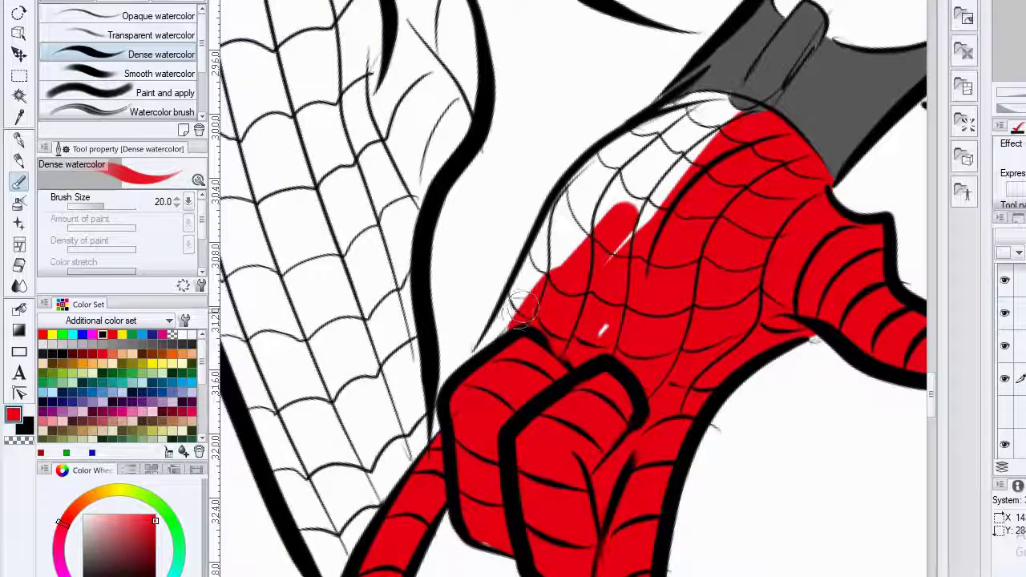
{"action": "mouse_move", "coordinate": [469, 389]}
{"action": "left_mouse_down"}
{"action": "mouse_move", "coordinate": [593, 185]}
{"action": "mouse_move", "coordinate": [654, 255]}
{"action": "left_mouse_up"}
{"action": "left_click_drag", "start_coordinate": [589, 321], "coordinate": [606, 327]}
{"action": "left_click_drag", "start_coordinate": [626, 233], "coordinate": [579, 310]}
{"action": "mouse_move", "coordinate": [598, 295]}
{"action": "left_mouse_down"}
{"action": "mouse_move", "coordinate": [653, 228]}
{"action": "mouse_move", "coordinate": [594, 245]}
{"action": "left_mouse_up"}
{"action": "mouse_move", "coordinate": [532, 309]}
{"action": "left_mouse_down"}
{"action": "mouse_move", "coordinate": [523, 325]}
{"action": "mouse_move", "coordinate": [578, 220]}
{"action": "mouse_move", "coordinate": [545, 249]}
{"action": "mouse_move", "coordinate": [678, 157]}
{"action": "mouse_move", "coordinate": [657, 227]}
{"action": "left_mouse_up"}
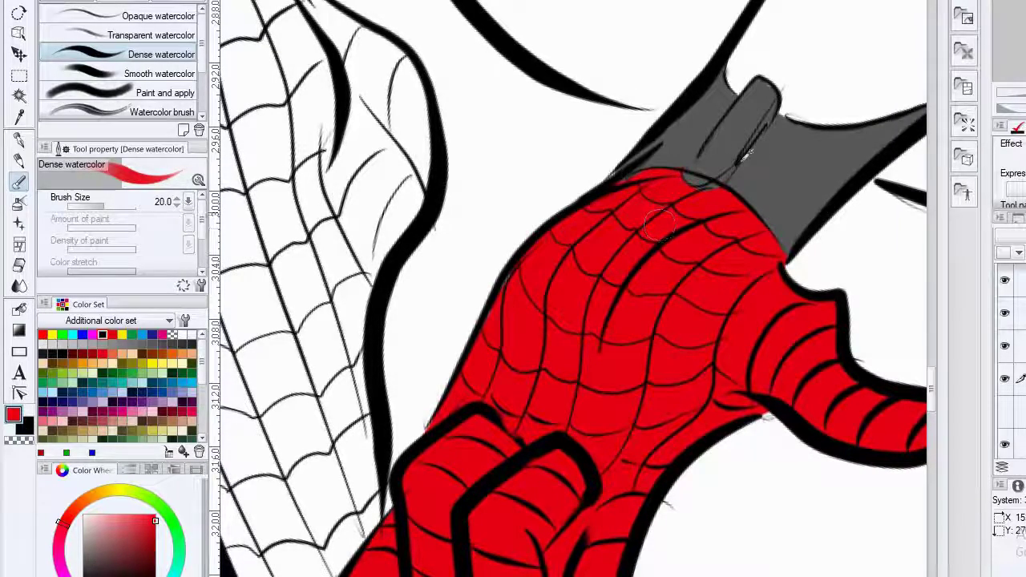
Paint the toe end of the upper leg's boot red, from its outer edge down to the hand's fingers.
{"action": "scroll", "coordinate": [728, 186], "scroll_direction": "down", "scroll_amount": 6}
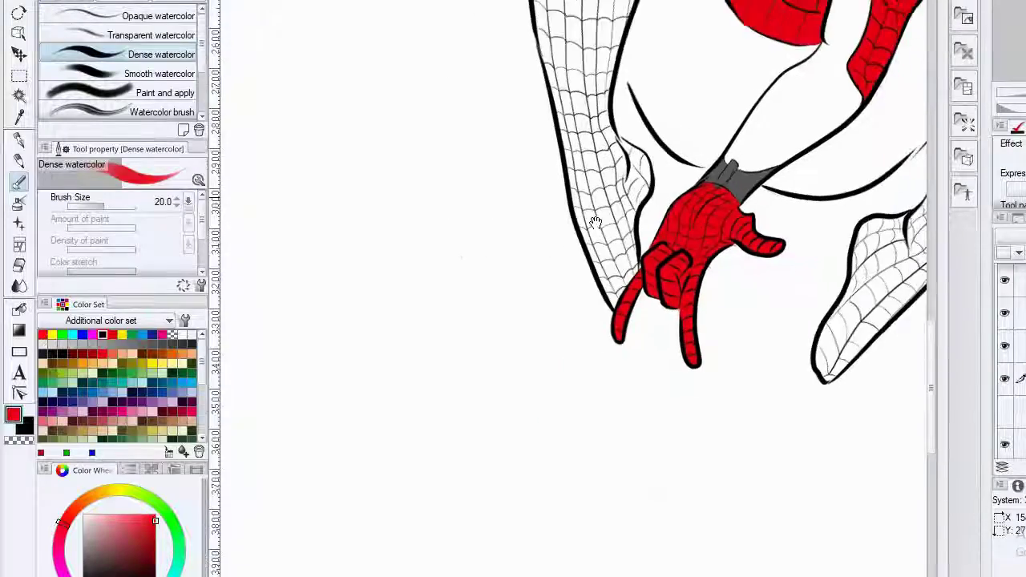
{"action": "mouse_move", "coordinate": [666, 57]}
{"action": "left_mouse_down"}
{"action": "mouse_move", "coordinate": [561, 147]}
{"action": "mouse_move", "coordinate": [455, 479]}
{"action": "mouse_move", "coordinate": [509, 208]}
{"action": "mouse_move", "coordinate": [538, 218]}
{"action": "mouse_move", "coordinate": [636, 179]}
{"action": "mouse_move", "coordinate": [665, 201]}
{"action": "left_mouse_up"}
{"action": "scroll", "coordinate": [479, 234], "scroll_direction": "up", "scroll_amount": 5}
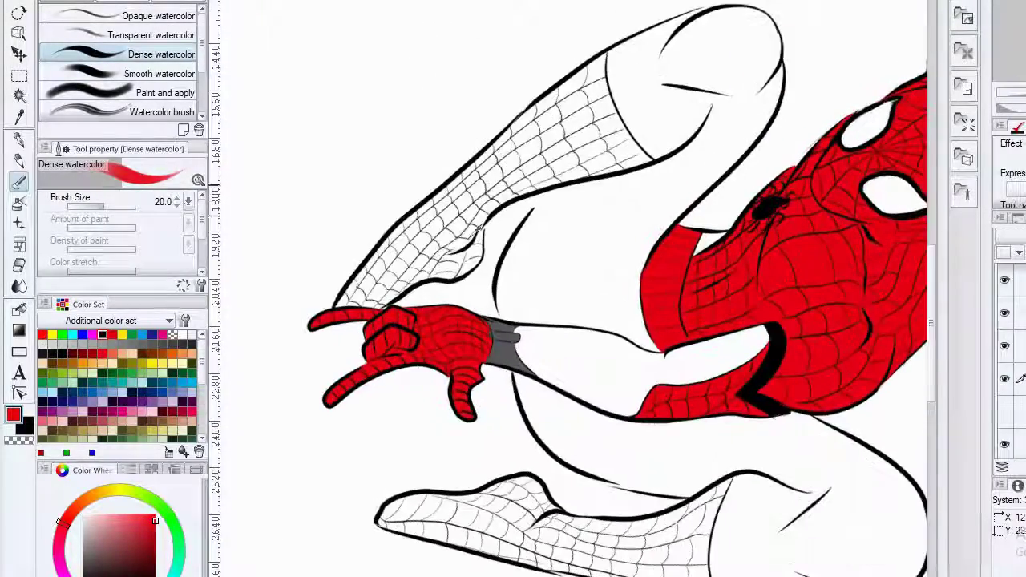
{"action": "scroll", "coordinate": [615, 193], "scroll_direction": "up", "scroll_amount": 4}
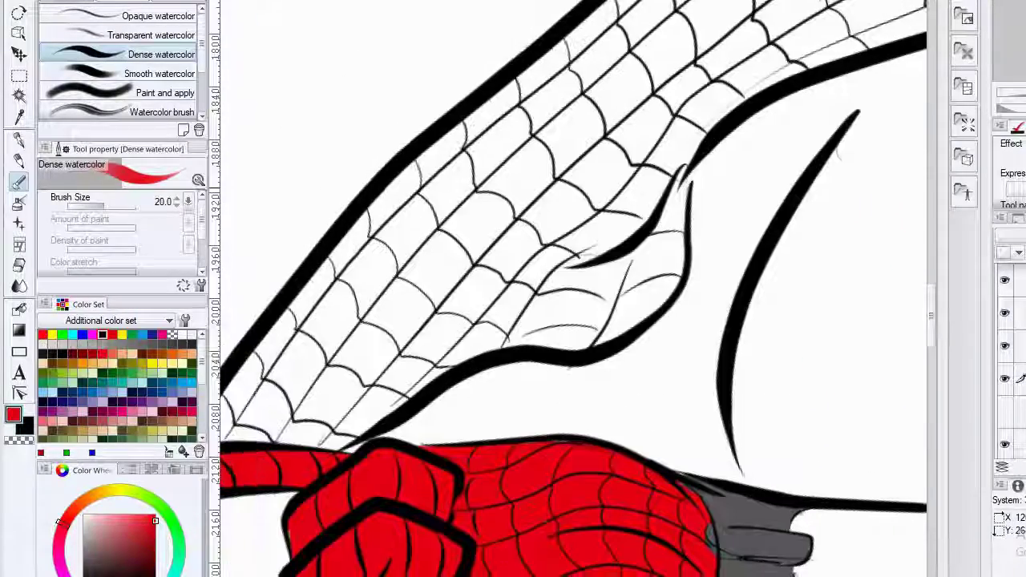
{"action": "mouse_move", "coordinate": [413, 288]}
{"action": "left_mouse_down"}
{"action": "mouse_move", "coordinate": [425, 247]}
{"action": "mouse_move", "coordinate": [449, 229]}
{"action": "mouse_move", "coordinate": [325, 313]}
{"action": "mouse_move", "coordinate": [403, 213]}
{"action": "mouse_move", "coordinate": [354, 292]}
{"action": "mouse_move", "coordinate": [486, 169]}
{"action": "mouse_move", "coordinate": [484, 183]}
{"action": "mouse_move", "coordinate": [511, 112]}
{"action": "left_mouse_up"}
{"action": "scroll", "coordinate": [484, 183], "scroll_direction": "up", "scroll_amount": 2}
{"action": "left_click_drag", "start_coordinate": [684, 195], "coordinate": [828, 177]}
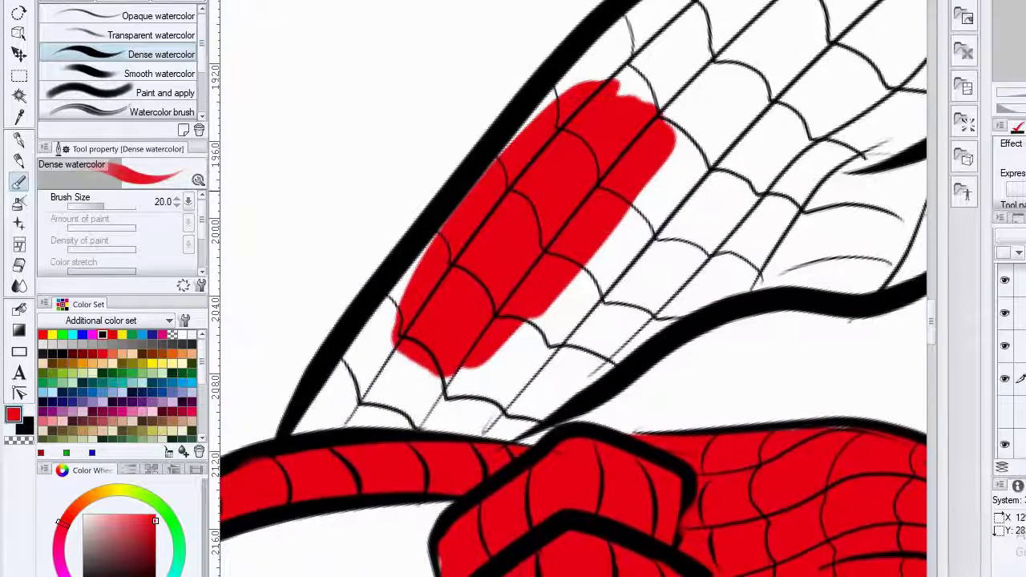
{"action": "mouse_move", "coordinate": [425, 331]}
{"action": "left_mouse_down"}
{"action": "mouse_move", "coordinate": [313, 425]}
{"action": "mouse_move", "coordinate": [385, 321]}
{"action": "mouse_move", "coordinate": [387, 393]}
{"action": "mouse_move", "coordinate": [461, 385]}
{"action": "mouse_move", "coordinate": [513, 361]}
{"action": "mouse_move", "coordinate": [538, 416]}
{"action": "mouse_move", "coordinate": [541, 385]}
{"action": "left_mouse_up"}
{"action": "left_click_drag", "start_coordinate": [495, 315], "coordinate": [374, 243]}
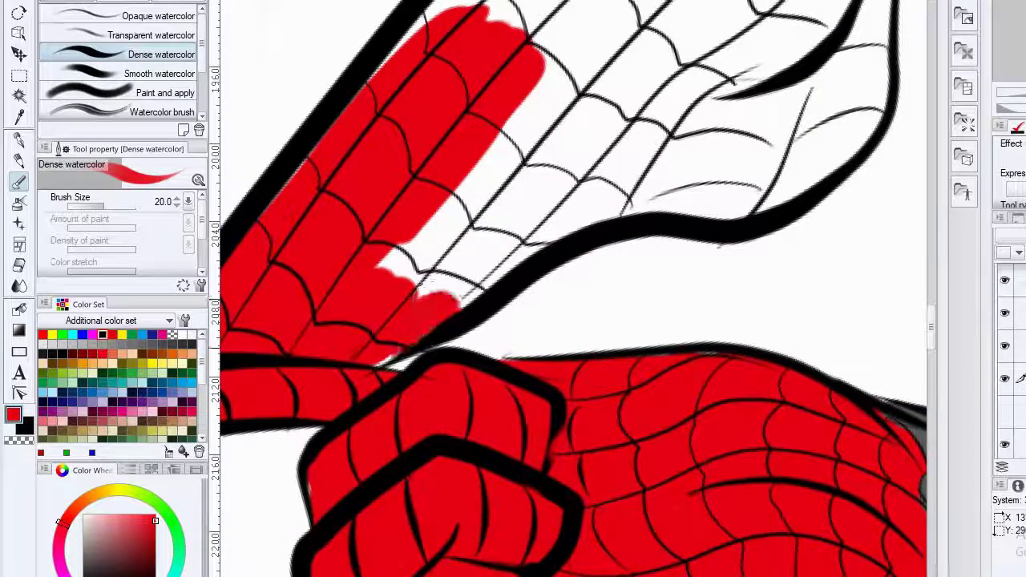
Fill the rest of the upper boot's foot red, including the heel bulge, up to the ankle.
{"action": "mouse_move", "coordinate": [402, 335]}
{"action": "left_mouse_down"}
{"action": "mouse_move", "coordinate": [600, 193]}
{"action": "mouse_move", "coordinate": [591, 116]}
{"action": "mouse_move", "coordinate": [638, 77]}
{"action": "mouse_move", "coordinate": [468, 207]}
{"action": "left_mouse_up"}
{"action": "mouse_move", "coordinate": [495, 222]}
{"action": "left_mouse_down"}
{"action": "mouse_move", "coordinate": [451, 250]}
{"action": "mouse_move", "coordinate": [425, 312]}
{"action": "left_mouse_up"}
{"action": "mouse_move", "coordinate": [482, 340]}
{"action": "left_mouse_down"}
{"action": "mouse_move", "coordinate": [410, 346]}
{"action": "mouse_move", "coordinate": [477, 357]}
{"action": "mouse_move", "coordinate": [540, 284]}
{"action": "mouse_move", "coordinate": [563, 309]}
{"action": "mouse_move", "coordinate": [508, 363]}
{"action": "left_mouse_up"}
{"action": "mouse_move", "coordinate": [528, 309]}
{"action": "left_mouse_down"}
{"action": "mouse_move", "coordinate": [543, 189]}
{"action": "mouse_move", "coordinate": [534, 216]}
{"action": "mouse_move", "coordinate": [518, 213]}
{"action": "mouse_move", "coordinate": [445, 345]}
{"action": "mouse_move", "coordinate": [513, 196]}
{"action": "mouse_move", "coordinate": [498, 175]}
{"action": "left_mouse_up"}
{"action": "mouse_move", "coordinate": [349, 301]}
{"action": "left_mouse_down"}
{"action": "mouse_move", "coordinate": [405, 329]}
{"action": "mouse_move", "coordinate": [500, 351]}
{"action": "left_mouse_up"}
{"action": "mouse_move", "coordinate": [552, 292]}
{"action": "left_mouse_down"}
{"action": "mouse_move", "coordinate": [453, 379]}
{"action": "mouse_move", "coordinate": [646, 191]}
{"action": "mouse_move", "coordinate": [635, 148]}
{"action": "mouse_move", "coordinate": [683, 145]}
{"action": "left_mouse_up"}
{"action": "left_click_drag", "start_coordinate": [573, 232], "coordinate": [630, 227]}
{"action": "mouse_move", "coordinate": [459, 309]}
{"action": "left_mouse_down"}
{"action": "mouse_move", "coordinate": [454, 284]}
{"action": "mouse_move", "coordinate": [421, 271]}
{"action": "mouse_move", "coordinate": [567, 138]}
{"action": "left_mouse_up"}
{"action": "mouse_move", "coordinate": [401, 264]}
{"action": "left_mouse_down"}
{"action": "mouse_move", "coordinate": [501, 308]}
{"action": "mouse_move", "coordinate": [472, 260]}
{"action": "left_mouse_up"}
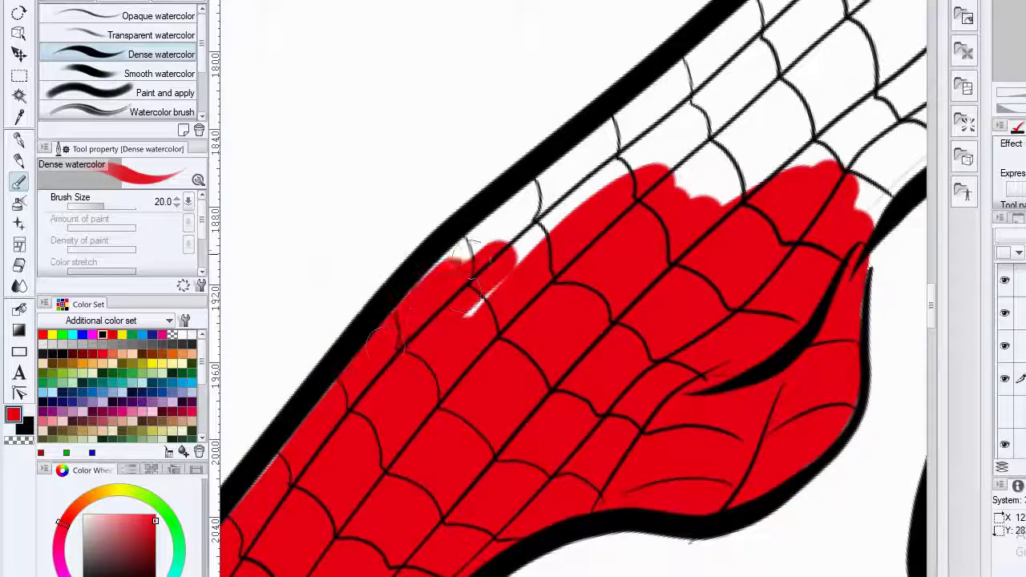
Extend the red fill over the upper boot's ankle and into the lower shin.
{"action": "mouse_move", "coordinate": [516, 230]}
{"action": "left_mouse_down"}
{"action": "mouse_move", "coordinate": [648, 135]}
{"action": "mouse_move", "coordinate": [662, 102]}
{"action": "left_mouse_up"}
{"action": "left_click_drag", "start_coordinate": [634, 193], "coordinate": [413, 329]}
{"action": "mouse_move", "coordinate": [469, 316]}
{"action": "left_mouse_down"}
{"action": "mouse_move", "coordinate": [607, 217]}
{"action": "mouse_move", "coordinate": [705, 235]}
{"action": "mouse_move", "coordinate": [673, 305]}
{"action": "mouse_move", "coordinate": [622, 341]}
{"action": "left_mouse_up"}
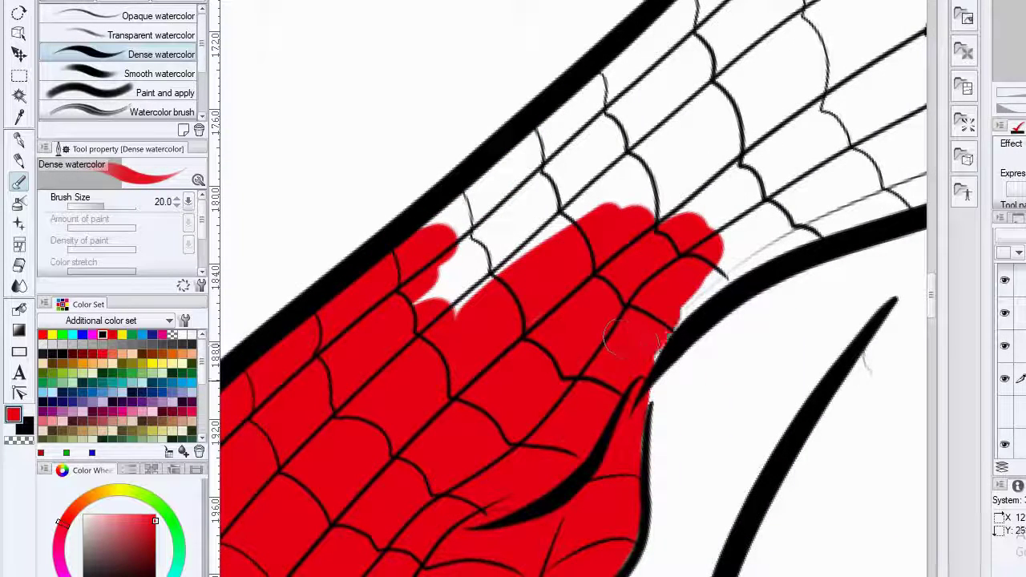
{"action": "mouse_move", "coordinate": [672, 304]}
{"action": "left_mouse_down"}
{"action": "mouse_move", "coordinate": [862, 188]}
{"action": "mouse_move", "coordinate": [871, 218]}
{"action": "mouse_move", "coordinate": [746, 161]}
{"action": "mouse_move", "coordinate": [672, 210]}
{"action": "left_mouse_up"}
{"action": "left_click_drag", "start_coordinate": [714, 105], "coordinate": [461, 299]}
{"action": "mouse_move", "coordinate": [461, 298]}
{"action": "left_mouse_down"}
{"action": "mouse_move", "coordinate": [644, 110]}
{"action": "mouse_move", "coordinate": [441, 277]}
{"action": "left_mouse_up"}
{"action": "left_click_drag", "start_coordinate": [441, 277], "coordinate": [641, 100]}
{"action": "left_click_drag", "start_coordinate": [500, 323], "coordinate": [460, 446]}
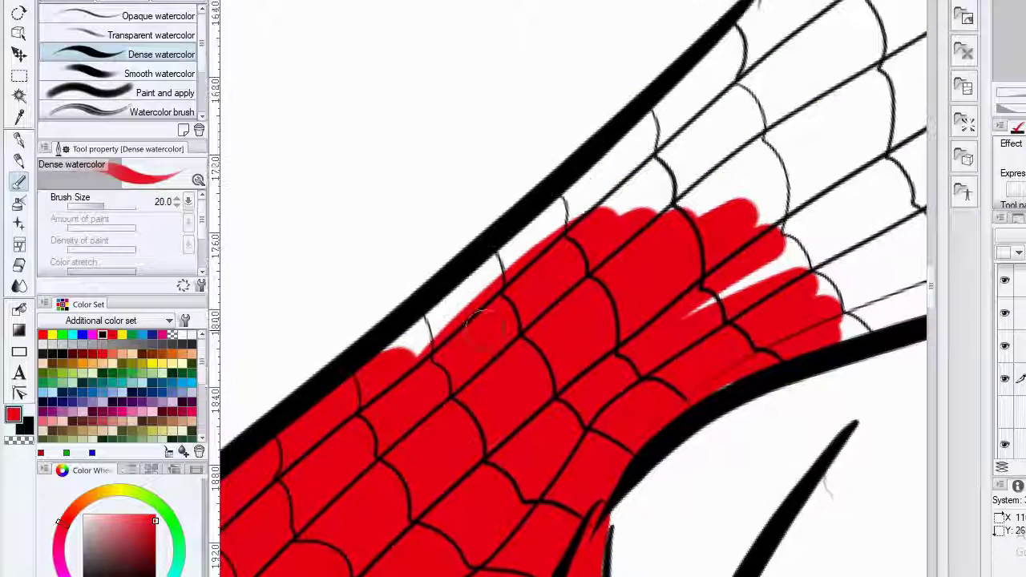
Paint the upper boot's shin red along its outer outline and across the middle web cells.
{"action": "mouse_move", "coordinate": [487, 296]}
{"action": "left_mouse_down"}
{"action": "mouse_move", "coordinate": [421, 349]}
{"action": "mouse_move", "coordinate": [513, 244]}
{"action": "mouse_move", "coordinate": [594, 201]}
{"action": "mouse_move", "coordinate": [615, 171]}
{"action": "left_mouse_up"}
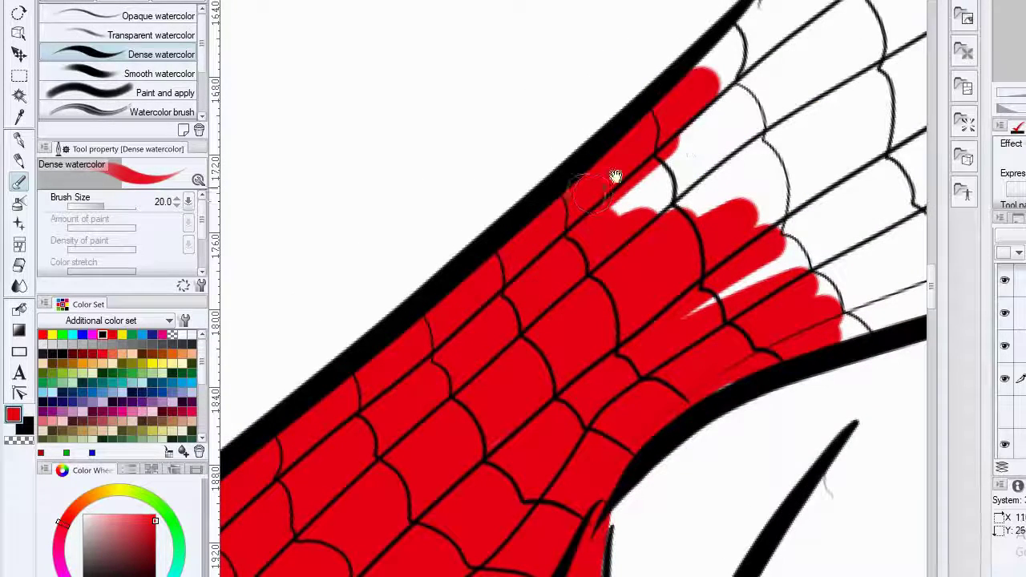
{"action": "mouse_move", "coordinate": [625, 234]}
{"action": "left_mouse_down"}
{"action": "mouse_move", "coordinate": [826, 170]}
{"action": "mouse_move", "coordinate": [722, 280]}
{"action": "mouse_move", "coordinate": [665, 184]}
{"action": "mouse_move", "coordinate": [492, 284]}
{"action": "mouse_move", "coordinate": [616, 154]}
{"action": "mouse_move", "coordinate": [589, 92]}
{"action": "left_mouse_up"}
{"action": "left_click_drag", "start_coordinate": [716, 36], "coordinate": [617, 222]}
{"action": "mouse_move", "coordinate": [618, 221]}
{"action": "left_mouse_down"}
{"action": "mouse_move", "coordinate": [680, 166]}
{"action": "mouse_move", "coordinate": [703, 126]}
{"action": "mouse_move", "coordinate": [553, 189]}
{"action": "mouse_move", "coordinate": [516, 234]}
{"action": "mouse_move", "coordinate": [688, 87]}
{"action": "mouse_move", "coordinate": [782, 36]}
{"action": "left_mouse_up"}
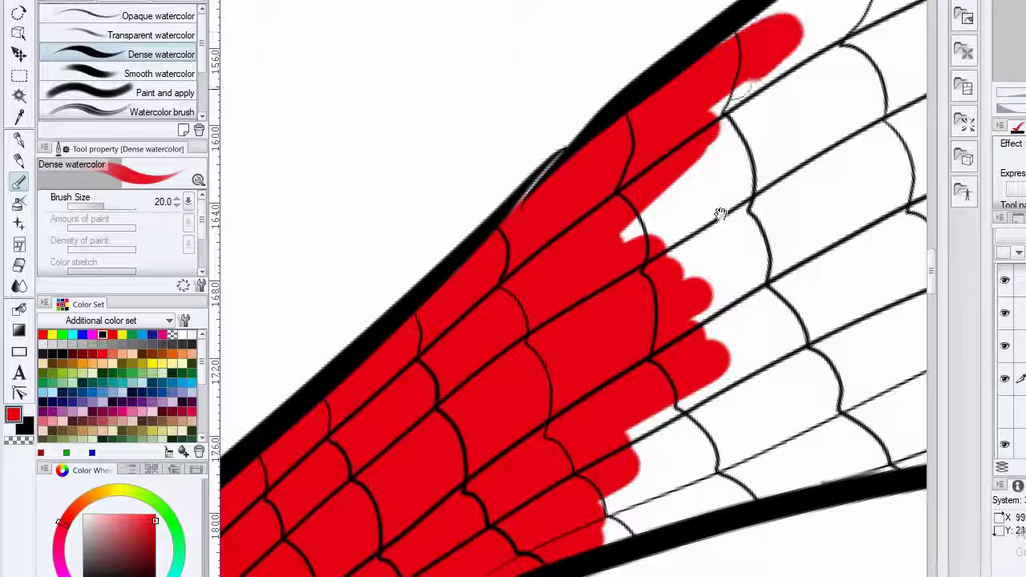
{"action": "left_click_drag", "start_coordinate": [656, 214], "coordinate": [575, 80]}
{"action": "left_click_drag", "start_coordinate": [619, 179], "coordinate": [597, 86]}
Carry the red fill along the upper boot's outer edge to the corner of its cuff line.
{"action": "mouse_move", "coordinate": [530, 253]}
{"action": "left_mouse_down"}
{"action": "mouse_move", "coordinate": [569, 234]}
{"action": "mouse_move", "coordinate": [640, 232]}
{"action": "mouse_move", "coordinate": [537, 283]}
{"action": "mouse_move", "coordinate": [782, 220]}
{"action": "mouse_move", "coordinate": [561, 224]}
{"action": "mouse_move", "coordinate": [658, 206]}
{"action": "mouse_move", "coordinate": [812, 82]}
{"action": "left_mouse_up"}
{"action": "left_click_drag", "start_coordinate": [886, 64], "coordinate": [625, 214]}
{"action": "mouse_move", "coordinate": [563, 231]}
{"action": "left_mouse_down"}
{"action": "mouse_move", "coordinate": [664, 168]}
{"action": "mouse_move", "coordinate": [401, 238]}
{"action": "mouse_move", "coordinate": [476, 131]}
{"action": "mouse_move", "coordinate": [457, 128]}
{"action": "mouse_move", "coordinate": [519, 224]}
{"action": "left_mouse_up"}
{"action": "mouse_move", "coordinate": [489, 216]}
{"action": "left_mouse_down"}
{"action": "mouse_move", "coordinate": [565, 191]}
{"action": "mouse_move", "coordinate": [576, 140]}
{"action": "mouse_move", "coordinate": [498, 131]}
{"action": "mouse_move", "coordinate": [499, 110]}
{"action": "left_mouse_up"}
{"action": "mouse_move", "coordinate": [541, 52]}
{"action": "left_mouse_down"}
{"action": "mouse_move", "coordinate": [454, 225]}
{"action": "mouse_move", "coordinate": [393, 282]}
{"action": "mouse_move", "coordinate": [489, 173]}
{"action": "mouse_move", "coordinate": [433, 184]}
{"action": "mouse_move", "coordinate": [455, 149]}
{"action": "left_mouse_up"}
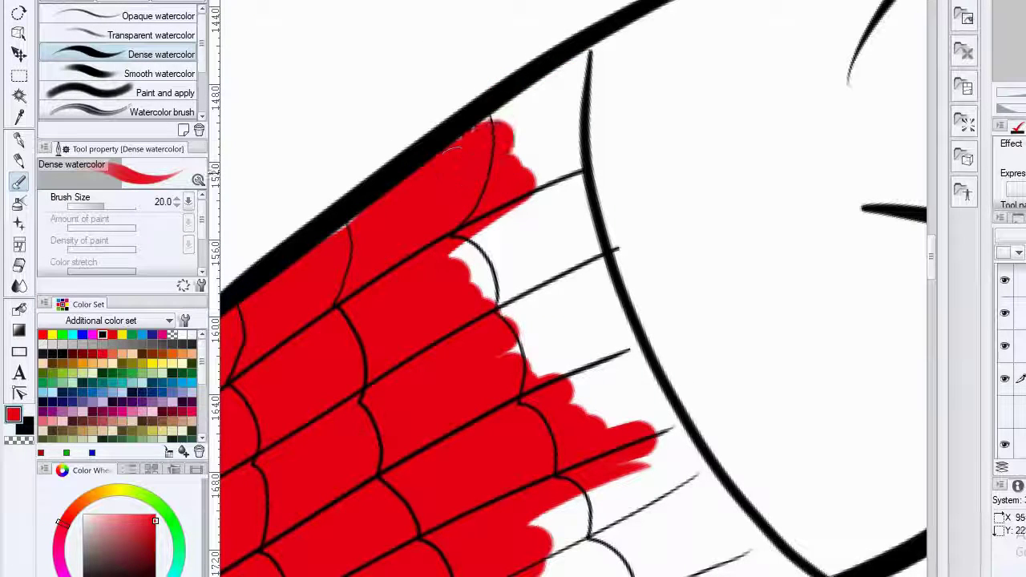
{"action": "mouse_move", "coordinate": [529, 120]}
{"action": "left_mouse_down"}
{"action": "mouse_move", "coordinate": [537, 100]}
{"action": "mouse_move", "coordinate": [499, 112]}
{"action": "mouse_move", "coordinate": [581, 58]}
{"action": "mouse_move", "coordinate": [534, 152]}
{"action": "mouse_move", "coordinate": [562, 101]}
{"action": "mouse_move", "coordinate": [581, 217]}
{"action": "mouse_move", "coordinate": [561, 265]}
{"action": "mouse_move", "coordinate": [488, 271]}
{"action": "mouse_move", "coordinate": [467, 258]}
{"action": "left_mouse_up"}
{"action": "left_click_drag", "start_coordinate": [424, 185], "coordinate": [380, 99]}
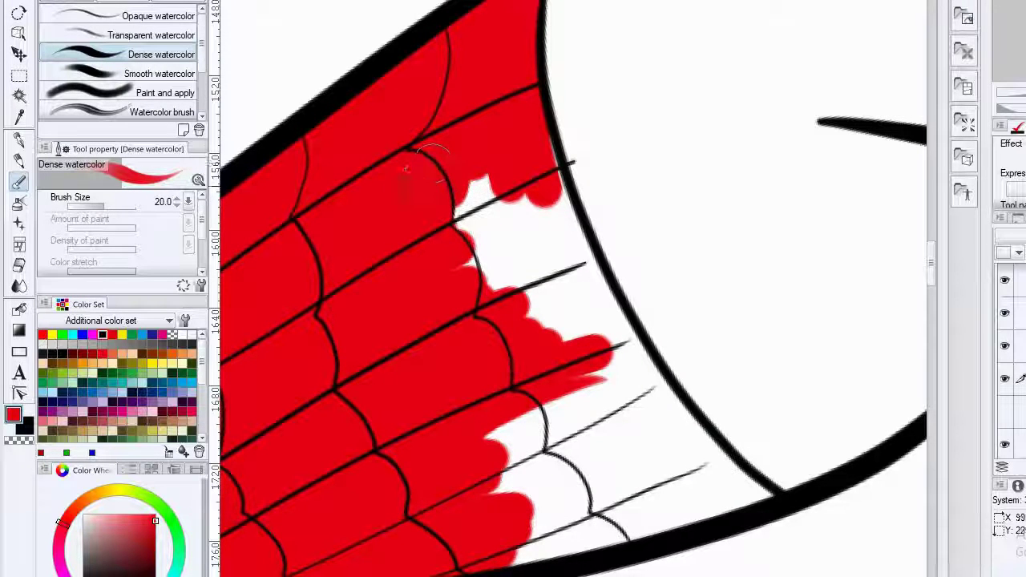
Fill the remaining white cells along the upper boot's cuff line red, down to its inner corner.
{"action": "mouse_move", "coordinate": [433, 164]}
{"action": "left_mouse_down"}
{"action": "mouse_move", "coordinate": [498, 264]}
{"action": "mouse_move", "coordinate": [515, 189]}
{"action": "mouse_move", "coordinate": [562, 240]}
{"action": "mouse_move", "coordinate": [555, 217]}
{"action": "left_mouse_up"}
{"action": "left_click_drag", "start_coordinate": [552, 200], "coordinate": [615, 375]}
{"action": "mouse_move", "coordinate": [575, 303]}
{"action": "left_mouse_down"}
{"action": "mouse_move", "coordinate": [479, 207]}
{"action": "mouse_move", "coordinate": [617, 361]}
{"action": "mouse_move", "coordinate": [481, 336]}
{"action": "mouse_move", "coordinate": [406, 347]}
{"action": "left_mouse_up"}
{"action": "left_click_drag", "start_coordinate": [483, 336], "coordinate": [500, 243]}
{"action": "left_click_drag", "start_coordinate": [437, 293], "coordinate": [531, 261]}
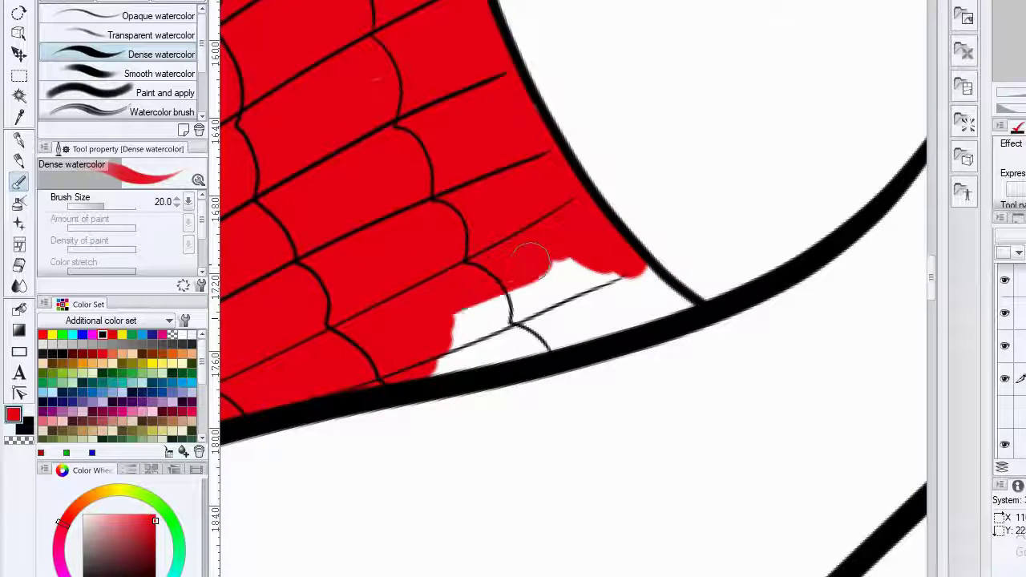
{"action": "left_click_drag", "start_coordinate": [453, 365], "coordinate": [561, 325]}
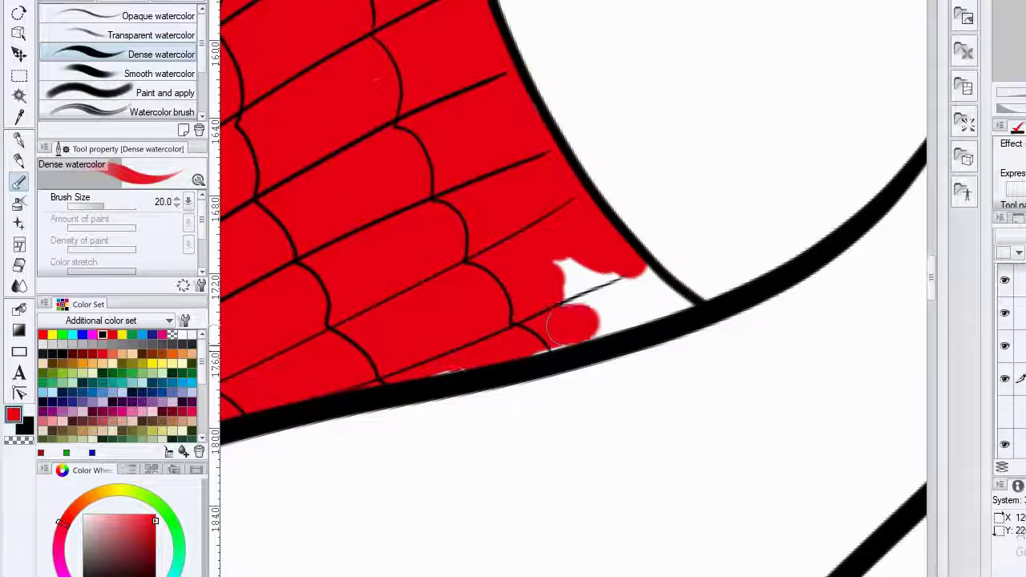
{"action": "left_click_drag", "start_coordinate": [461, 351], "coordinate": [576, 299]}
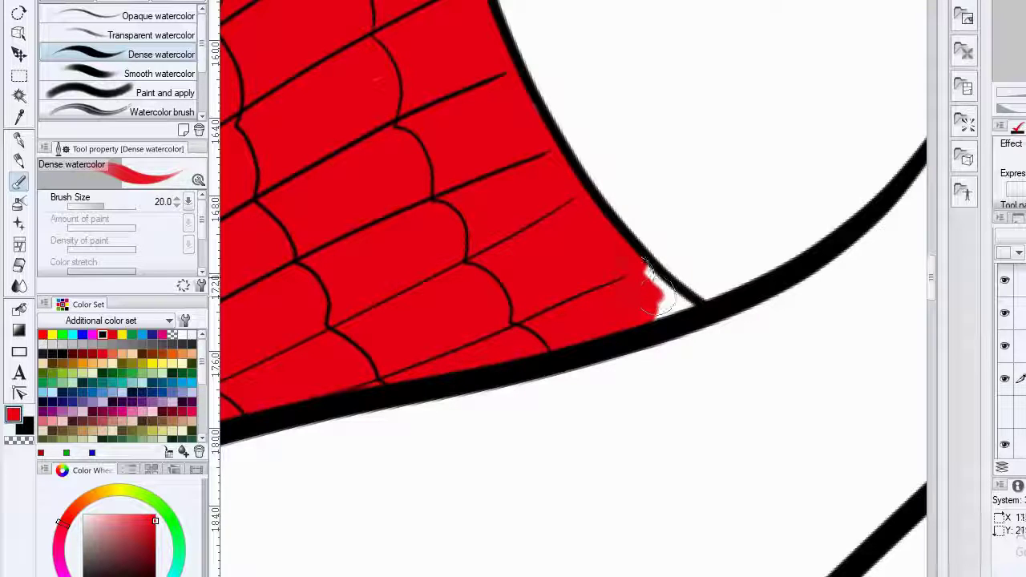
{"action": "left_click_drag", "start_coordinate": [656, 290], "coordinate": [665, 315]}
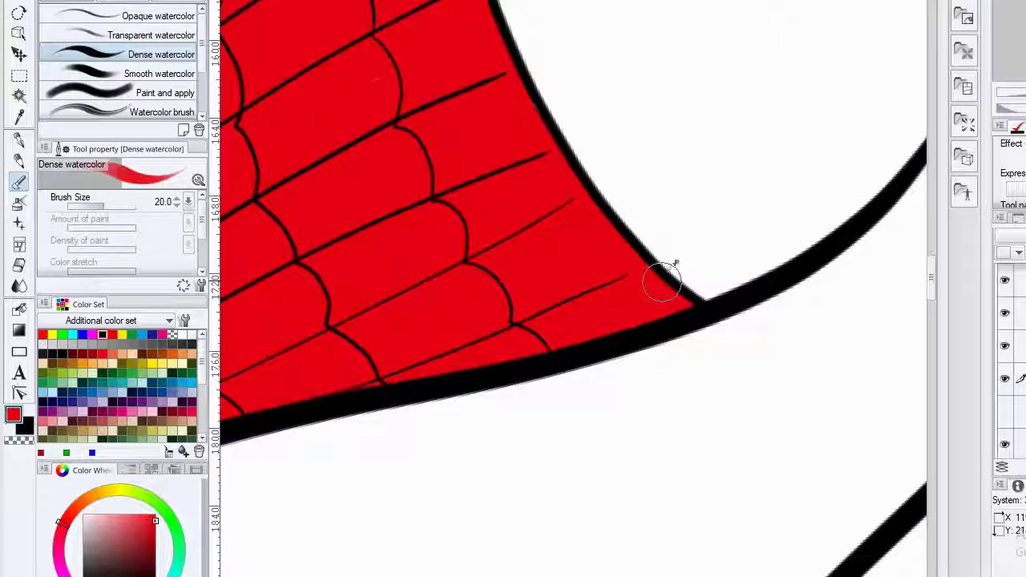
Paint the lower boot's toe red inside its outline and across the first web cells.
{"action": "scroll", "coordinate": [680, 304], "scroll_direction": "down", "scroll_amount": 6}
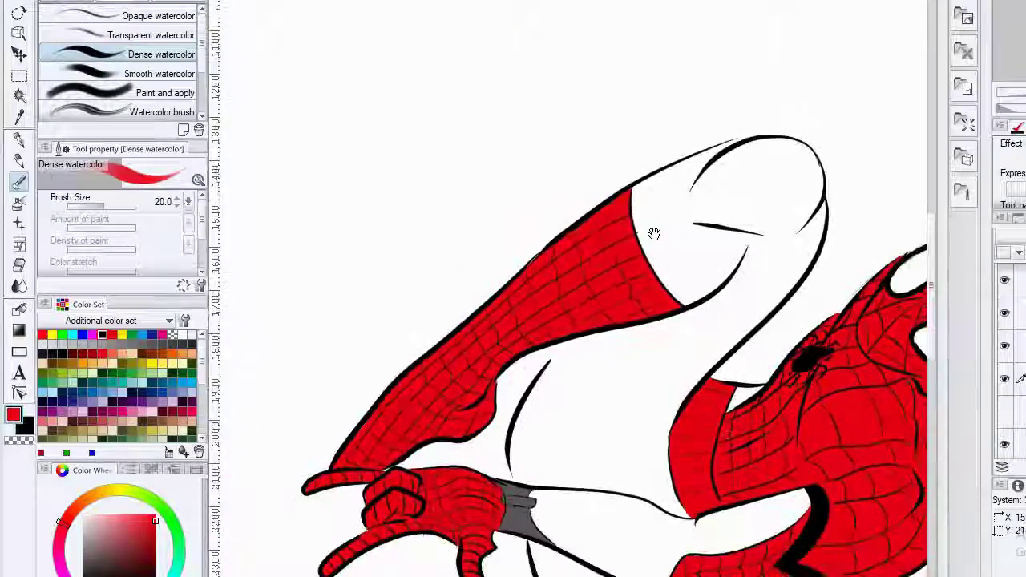
{"action": "left_click_drag", "start_coordinate": [654, 233], "coordinate": [585, 1]}
{"action": "left_click_drag", "start_coordinate": [867, 214], "coordinate": [907, 140]}
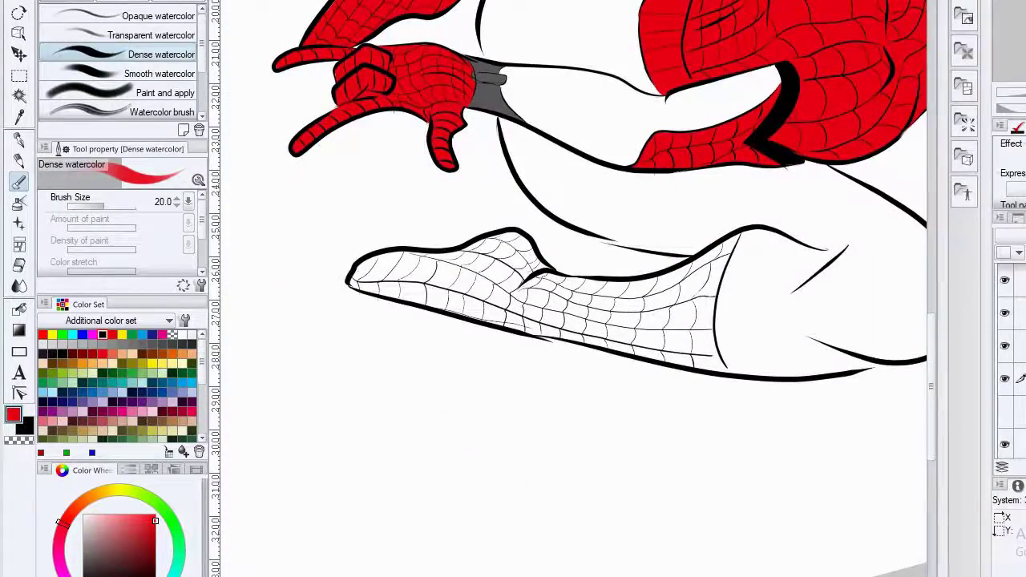
{"action": "key", "text": "minus"}
{"action": "key", "text": "minus"}
{"action": "key", "text": "minus"}
{"action": "key", "text": "minus"}
{"action": "key", "text": "minus"}
{"action": "scroll", "coordinate": [598, 301], "scroll_direction": "up", "scroll_amount": 8}
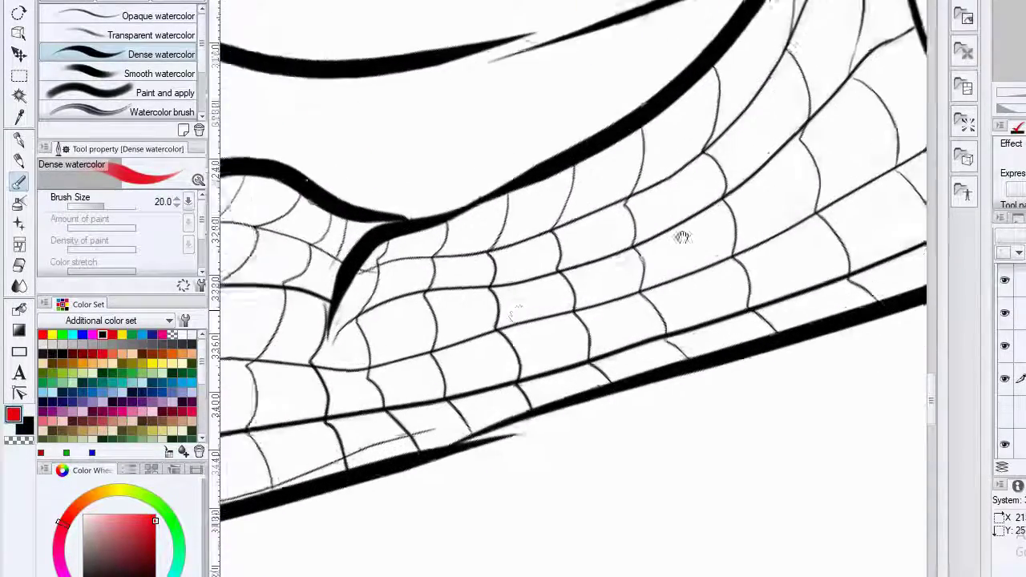
{"action": "left_click_drag", "start_coordinate": [684, 238], "coordinate": [1018, 120]}
{"action": "scroll", "coordinate": [657, 257], "scroll_direction": "up", "scroll_amount": 4}
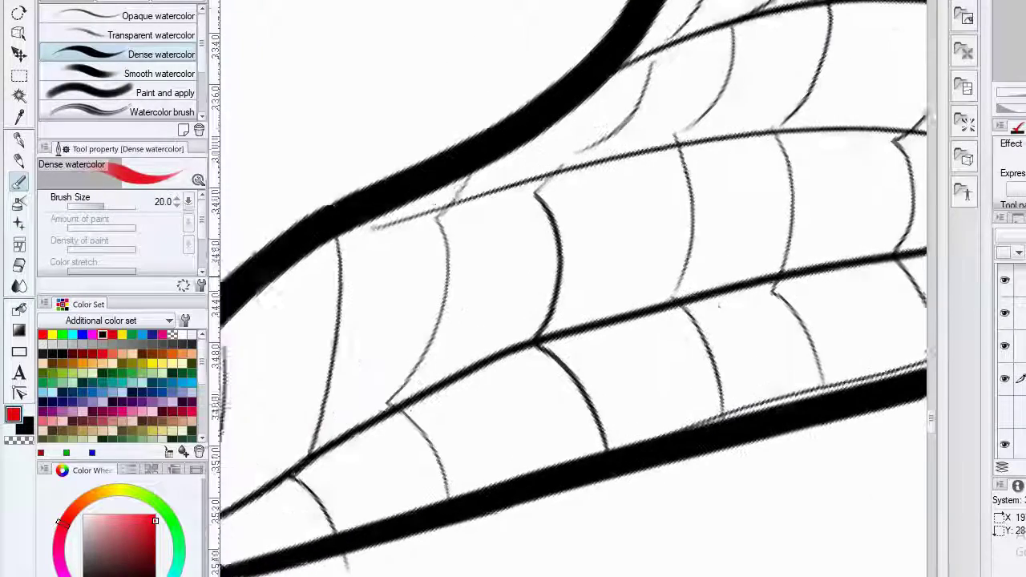
{"action": "scroll", "coordinate": [737, 179], "scroll_direction": "down", "scroll_amount": 1}
{"action": "mouse_move", "coordinate": [287, 433]}
{"action": "left_mouse_down"}
{"action": "mouse_move", "coordinate": [300, 463]}
{"action": "mouse_move", "coordinate": [281, 417]}
{"action": "mouse_move", "coordinate": [313, 299]}
{"action": "mouse_move", "coordinate": [343, 255]}
{"action": "mouse_move", "coordinate": [491, 158]}
{"action": "mouse_move", "coordinate": [296, 383]}
{"action": "mouse_move", "coordinate": [363, 393]}
{"action": "mouse_move", "coordinate": [473, 353]}
{"action": "mouse_move", "coordinate": [353, 401]}
{"action": "mouse_move", "coordinate": [368, 374]}
{"action": "left_mouse_up"}
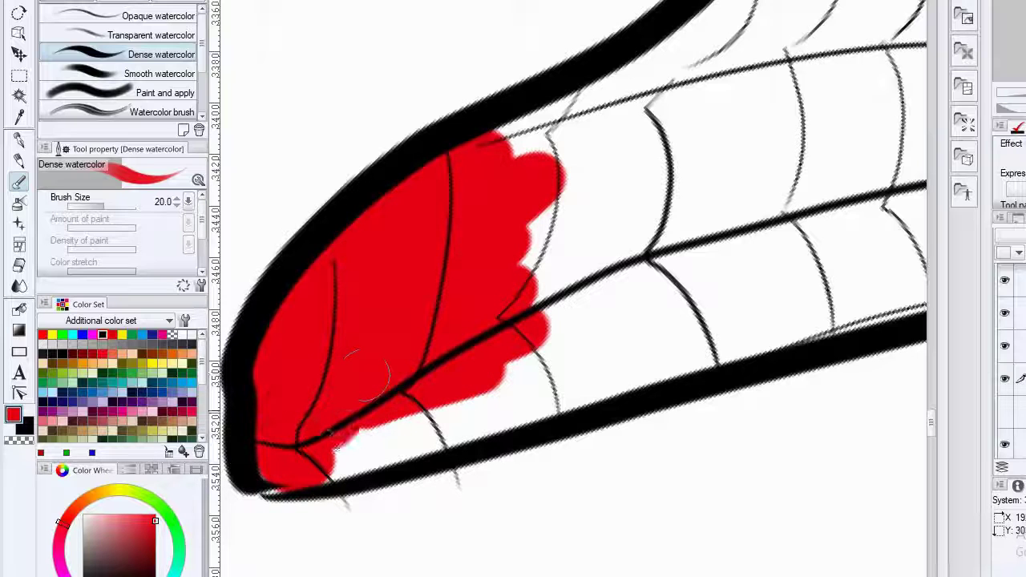
{"action": "left_click_drag", "start_coordinate": [283, 453], "coordinate": [294, 467]}
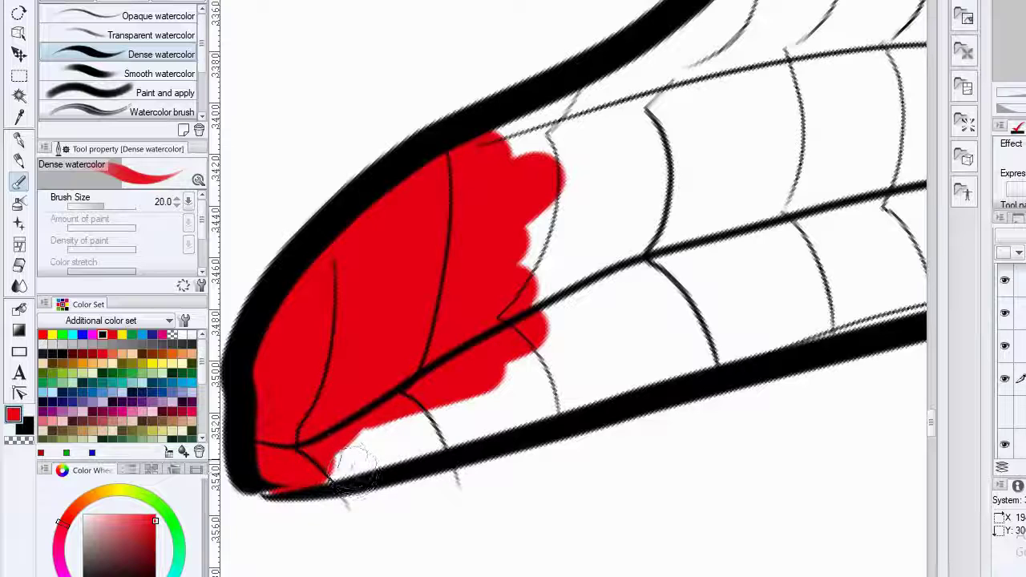
{"action": "mouse_move", "coordinate": [277, 473]}
{"action": "left_mouse_down"}
{"action": "mouse_move", "coordinate": [369, 453]}
{"action": "mouse_move", "coordinate": [521, 397]}
{"action": "left_mouse_up"}
Extend the lower boot's red fill from the toe over the foot and its upper bulge to the thick crease line.
{"action": "mouse_move", "coordinate": [405, 441]}
{"action": "left_mouse_down"}
{"action": "mouse_move", "coordinate": [662, 347]}
{"action": "mouse_move", "coordinate": [706, 349]}
{"action": "mouse_move", "coordinate": [714, 329]}
{"action": "mouse_move", "coordinate": [566, 345]}
{"action": "mouse_move", "coordinate": [604, 261]}
{"action": "mouse_move", "coordinate": [530, 267]}
{"action": "mouse_move", "coordinate": [529, 244]}
{"action": "mouse_move", "coordinate": [653, 149]}
{"action": "mouse_move", "coordinate": [553, 136]}
{"action": "mouse_move", "coordinate": [492, 165]}
{"action": "mouse_move", "coordinate": [511, 127]}
{"action": "mouse_move", "coordinate": [719, 137]}
{"action": "left_mouse_up"}
{"action": "mouse_move", "coordinate": [571, 251]}
{"action": "left_mouse_down"}
{"action": "mouse_move", "coordinate": [381, 256]}
{"action": "mouse_move", "coordinate": [670, 264]}
{"action": "mouse_move", "coordinate": [509, 305]}
{"action": "left_mouse_up"}
{"action": "mouse_move", "coordinate": [609, 345]}
{"action": "left_mouse_down"}
{"action": "mouse_move", "coordinate": [687, 298]}
{"action": "mouse_move", "coordinate": [842, 233]}
{"action": "mouse_move", "coordinate": [802, 128]}
{"action": "mouse_move", "coordinate": [670, 140]}
{"action": "mouse_move", "coordinate": [530, 333]}
{"action": "left_mouse_up"}
{"action": "mouse_move", "coordinate": [687, 227]}
{"action": "left_mouse_down"}
{"action": "mouse_move", "coordinate": [696, 192]}
{"action": "mouse_move", "coordinate": [452, 237]}
{"action": "mouse_move", "coordinate": [579, 263]}
{"action": "mouse_move", "coordinate": [615, 227]}
{"action": "mouse_move", "coordinate": [414, 320]}
{"action": "mouse_move", "coordinate": [681, 112]}
{"action": "mouse_move", "coordinate": [709, 110]}
{"action": "left_mouse_up"}
{"action": "mouse_move", "coordinate": [696, 167]}
{"action": "left_mouse_down"}
{"action": "mouse_move", "coordinate": [543, 303]}
{"action": "mouse_move", "coordinate": [633, 232]}
{"action": "mouse_move", "coordinate": [449, 209]}
{"action": "mouse_move", "coordinate": [433, 301]}
{"action": "mouse_move", "coordinate": [561, 145]}
{"action": "mouse_move", "coordinate": [625, 112]}
{"action": "mouse_move", "coordinate": [689, 104]}
{"action": "mouse_move", "coordinate": [637, 108]}
{"action": "mouse_move", "coordinate": [706, 143]}
{"action": "mouse_move", "coordinate": [601, 103]}
{"action": "mouse_move", "coordinate": [753, 152]}
{"action": "mouse_move", "coordinate": [760, 136]}
{"action": "mouse_move", "coordinate": [589, 86]}
{"action": "left_mouse_up"}
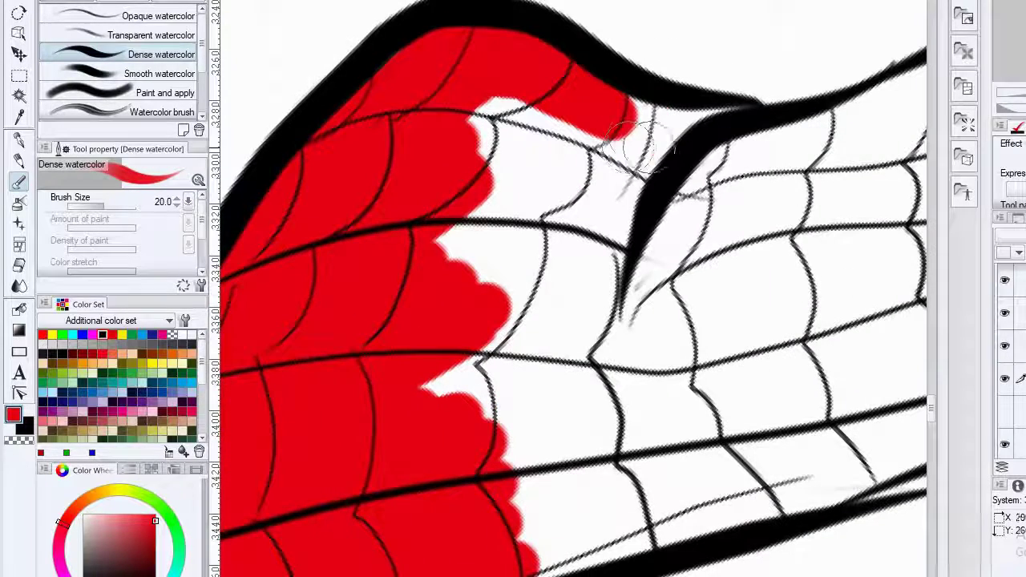
{"action": "left_click_drag", "start_coordinate": [634, 138], "coordinate": [741, 149]}
{"action": "mouse_move", "coordinate": [741, 149]}
{"action": "left_mouse_down"}
{"action": "mouse_move", "coordinate": [653, 135]}
{"action": "mouse_move", "coordinate": [513, 156]}
{"action": "mouse_move", "coordinate": [461, 145]}
{"action": "mouse_move", "coordinate": [481, 234]}
{"action": "mouse_move", "coordinate": [709, 163]}
{"action": "mouse_move", "coordinate": [630, 236]}
{"action": "mouse_move", "coordinate": [682, 217]}
{"action": "left_mouse_up"}
Fill the lower boot's web cells red below the crease line and along the sole outline.
{"action": "mouse_move", "coordinate": [615, 377]}
{"action": "left_mouse_down"}
{"action": "mouse_move", "coordinate": [580, 364]}
{"action": "mouse_move", "coordinate": [534, 207]}
{"action": "left_mouse_up"}
{"action": "mouse_move", "coordinate": [558, 263]}
{"action": "left_mouse_down"}
{"action": "mouse_move", "coordinate": [470, 309]}
{"action": "mouse_move", "coordinate": [433, 366]}
{"action": "left_mouse_up"}
{"action": "left_click_drag", "start_coordinate": [598, 344], "coordinate": [474, 369]}
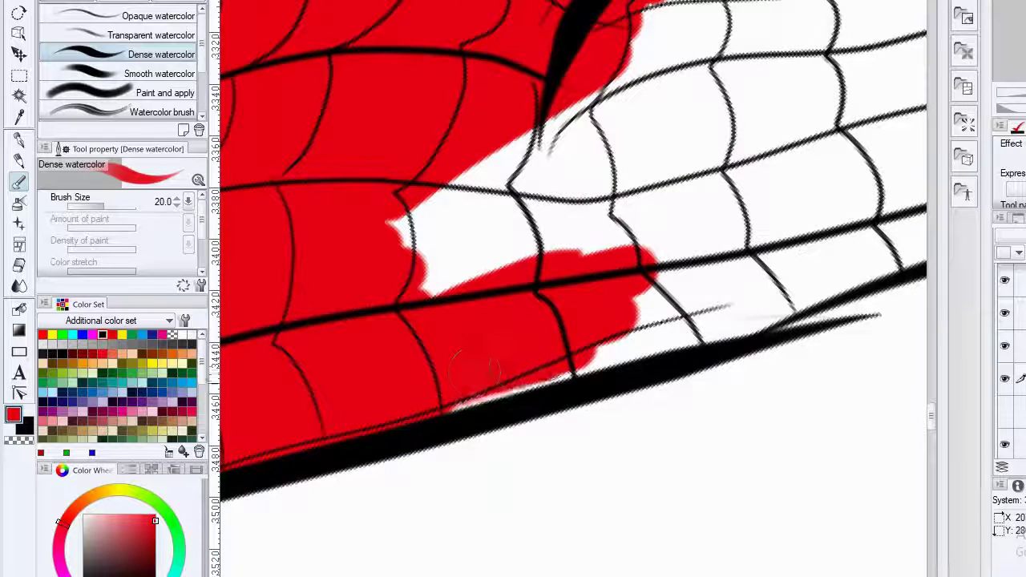
{"action": "mouse_move", "coordinate": [565, 351]}
{"action": "left_mouse_down"}
{"action": "mouse_move", "coordinate": [708, 297]}
{"action": "mouse_move", "coordinate": [669, 325]}
{"action": "mouse_move", "coordinate": [713, 308]}
{"action": "mouse_move", "coordinate": [701, 321]}
{"action": "mouse_move", "coordinate": [723, 305]}
{"action": "mouse_move", "coordinate": [739, 253]}
{"action": "mouse_move", "coordinate": [414, 243]}
{"action": "mouse_move", "coordinate": [492, 172]}
{"action": "left_mouse_up"}
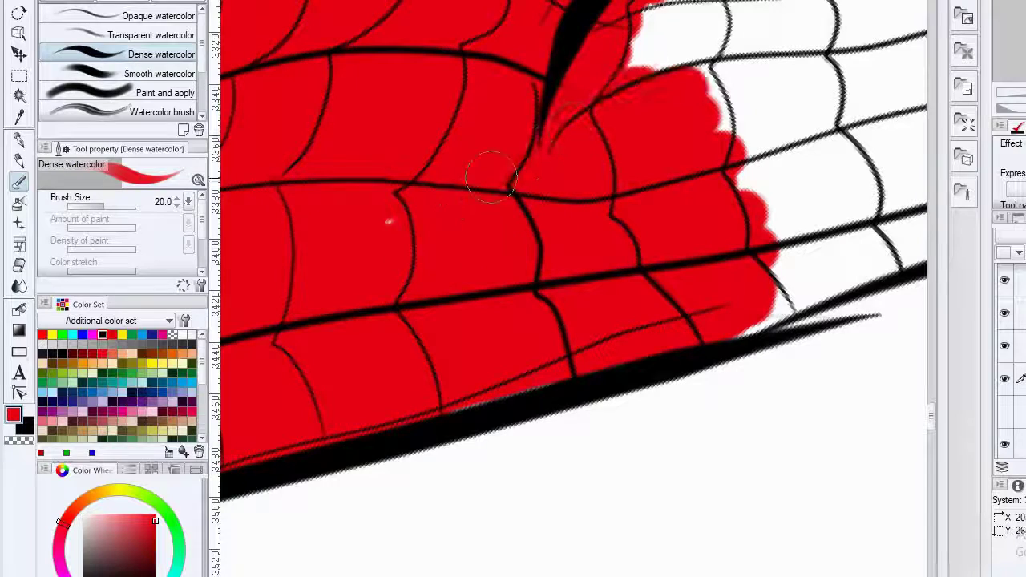
{"action": "left_click_drag", "start_coordinate": [541, 146], "coordinate": [326, 228]}
{"action": "mouse_move", "coordinate": [554, 309]}
{"action": "left_mouse_down"}
{"action": "mouse_move", "coordinate": [601, 321]}
{"action": "mouse_move", "coordinate": [542, 371]}
{"action": "left_mouse_up"}
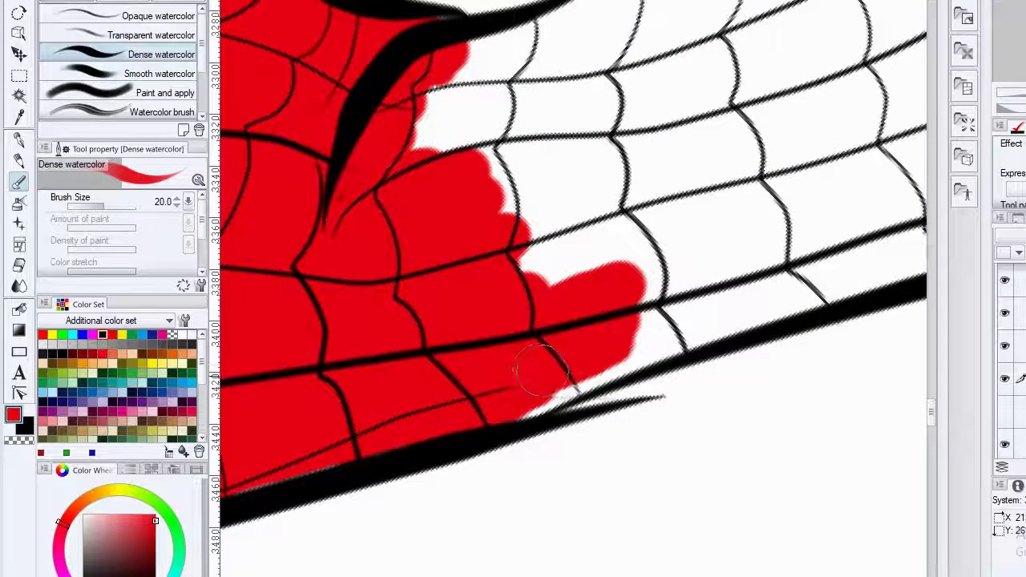
Carry the red fill past the lower boot's crease and along the upper outline of its ankle.
{"action": "mouse_move", "coordinate": [517, 421]}
{"action": "left_mouse_down"}
{"action": "mouse_move", "coordinate": [682, 313]}
{"action": "mouse_move", "coordinate": [762, 321]}
{"action": "mouse_move", "coordinate": [657, 233]}
{"action": "mouse_move", "coordinate": [541, 228]}
{"action": "mouse_move", "coordinate": [543, 157]}
{"action": "mouse_move", "coordinate": [517, 126]}
{"action": "left_mouse_up"}
{"action": "left_click_drag", "start_coordinate": [619, 64], "coordinate": [578, 211]}
{"action": "mouse_move", "coordinate": [473, 281]}
{"action": "left_mouse_down"}
{"action": "mouse_move", "coordinate": [374, 303]}
{"action": "mouse_move", "coordinate": [385, 241]}
{"action": "mouse_move", "coordinate": [449, 185]}
{"action": "mouse_move", "coordinate": [681, 128]}
{"action": "left_mouse_up"}
{"action": "mouse_move", "coordinate": [725, 162]}
{"action": "left_mouse_down"}
{"action": "mouse_move", "coordinate": [521, 178]}
{"action": "mouse_move", "coordinate": [565, 157]}
{"action": "mouse_move", "coordinate": [613, 239]}
{"action": "mouse_move", "coordinate": [482, 265]}
{"action": "left_mouse_up"}
{"action": "left_click_drag", "start_coordinate": [457, 317], "coordinate": [705, 184]}
{"action": "mouse_move", "coordinate": [705, 184]}
{"action": "left_mouse_down"}
{"action": "mouse_move", "coordinate": [393, 291]}
{"action": "mouse_move", "coordinate": [644, 146]}
{"action": "left_mouse_up"}
{"action": "left_click_drag", "start_coordinate": [433, 201], "coordinate": [661, 97]}
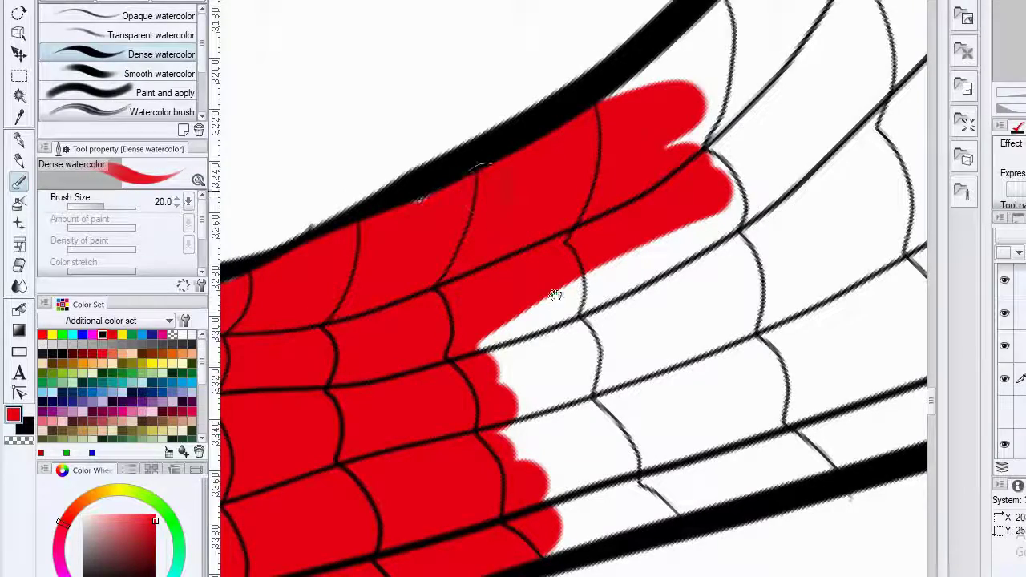
Paint the lower boot's shin red across its middle web cells and down to the bottom outline.
{"action": "mouse_move", "coordinate": [555, 296]}
{"action": "left_mouse_down"}
{"action": "mouse_move", "coordinate": [545, 298]}
{"action": "mouse_move", "coordinate": [641, 151]}
{"action": "left_mouse_up"}
{"action": "mouse_move", "coordinate": [598, 257]}
{"action": "left_mouse_down"}
{"action": "mouse_move", "coordinate": [760, 212]}
{"action": "mouse_move", "coordinate": [613, 281]}
{"action": "left_mouse_up"}
{"action": "mouse_move", "coordinate": [822, 141]}
{"action": "left_mouse_down"}
{"action": "mouse_move", "coordinate": [607, 204]}
{"action": "mouse_move", "coordinate": [819, 100]}
{"action": "left_mouse_up"}
{"action": "left_click_drag", "start_coordinate": [819, 100], "coordinate": [681, 122]}
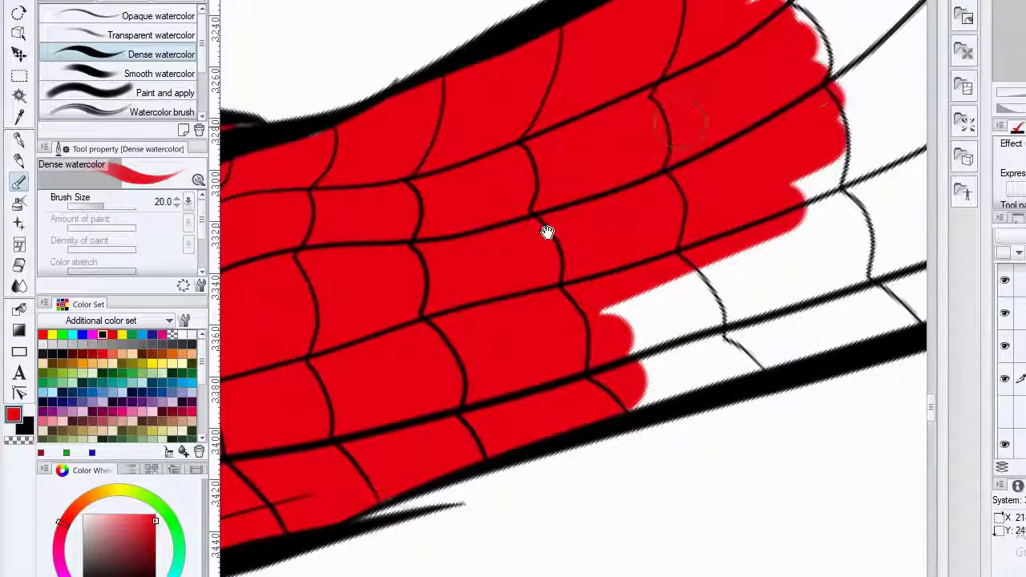
{"action": "left_click_drag", "start_coordinate": [548, 233], "coordinate": [299, 259]}
{"action": "left_click_drag", "start_coordinate": [409, 325], "coordinate": [639, 241]}
{"action": "mouse_move", "coordinate": [639, 241]}
{"action": "left_mouse_down"}
{"action": "mouse_move", "coordinate": [426, 321]}
{"action": "mouse_move", "coordinate": [505, 339]}
{"action": "mouse_move", "coordinate": [393, 429]}
{"action": "mouse_move", "coordinate": [626, 337]}
{"action": "mouse_move", "coordinate": [721, 328]}
{"action": "mouse_move", "coordinate": [834, 216]}
{"action": "mouse_move", "coordinate": [715, 177]}
{"action": "mouse_move", "coordinate": [750, 65]}
{"action": "mouse_move", "coordinate": [729, 41]}
{"action": "mouse_move", "coordinate": [523, 265]}
{"action": "left_mouse_up"}
{"action": "mouse_move", "coordinate": [477, 261]}
{"action": "left_mouse_down"}
{"action": "mouse_move", "coordinate": [603, 188]}
{"action": "mouse_move", "coordinate": [452, 190]}
{"action": "mouse_move", "coordinate": [341, 239]}
{"action": "left_mouse_up"}
{"action": "mouse_move", "coordinate": [458, 280]}
{"action": "left_mouse_down"}
{"action": "mouse_move", "coordinate": [551, 337]}
{"action": "mouse_move", "coordinate": [507, 362]}
{"action": "left_mouse_up"}
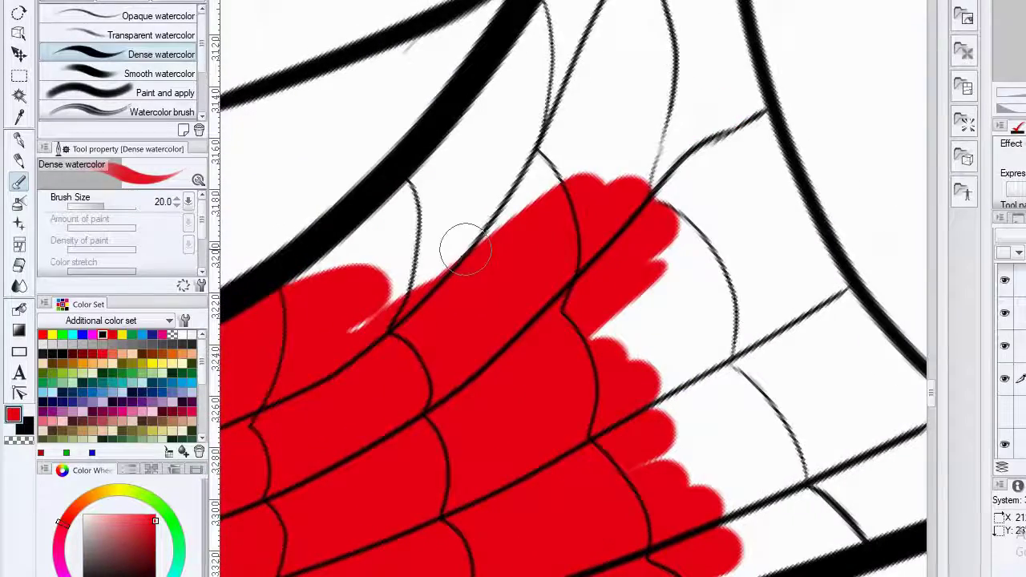
Fill the lower boot's narrow upper point red, up to where the outline meets the cuff line.
{"action": "mouse_move", "coordinate": [466, 249]}
{"action": "left_mouse_down"}
{"action": "mouse_move", "coordinate": [490, 192]}
{"action": "mouse_move", "coordinate": [372, 262]}
{"action": "mouse_move", "coordinate": [312, 266]}
{"action": "left_mouse_up"}
{"action": "left_click_drag", "start_coordinate": [512, 158], "coordinate": [459, 295]}
{"action": "mouse_move", "coordinate": [451, 271]}
{"action": "left_mouse_down"}
{"action": "mouse_move", "coordinate": [474, 229]}
{"action": "mouse_move", "coordinate": [378, 303]}
{"action": "left_mouse_up"}
{"action": "mouse_move", "coordinate": [506, 232]}
{"action": "left_mouse_down"}
{"action": "mouse_move", "coordinate": [442, 350]}
{"action": "mouse_move", "coordinate": [465, 299]}
{"action": "mouse_move", "coordinate": [453, 225]}
{"action": "mouse_move", "coordinate": [478, 193]}
{"action": "left_mouse_up"}
{"action": "mouse_move", "coordinate": [498, 189]}
{"action": "left_mouse_down"}
{"action": "mouse_move", "coordinate": [464, 300]}
{"action": "mouse_move", "coordinate": [540, 85]}
{"action": "mouse_move", "coordinate": [551, 137]}
{"action": "mouse_move", "coordinate": [538, 195]}
{"action": "mouse_move", "coordinate": [561, 401]}
{"action": "mouse_move", "coordinate": [494, 377]}
{"action": "left_mouse_up"}
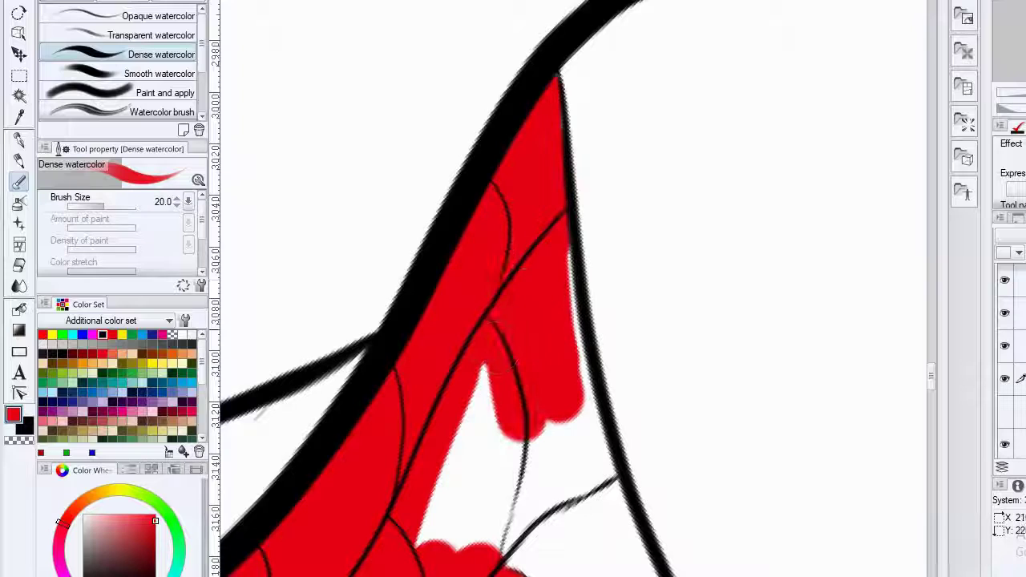
{"action": "left_click_drag", "start_coordinate": [515, 335], "coordinate": [488, 195]}
{"action": "mouse_move", "coordinate": [539, 132]}
{"action": "left_mouse_down"}
{"action": "mouse_move", "coordinate": [550, 337]}
{"action": "mouse_move", "coordinate": [480, 332]}
{"action": "mouse_move", "coordinate": [505, 245]}
{"action": "left_mouse_up"}
{"action": "mouse_move", "coordinate": [515, 375]}
{"action": "left_mouse_down"}
{"action": "mouse_move", "coordinate": [491, 241]}
{"action": "mouse_move", "coordinate": [557, 343]}
{"action": "left_mouse_up"}
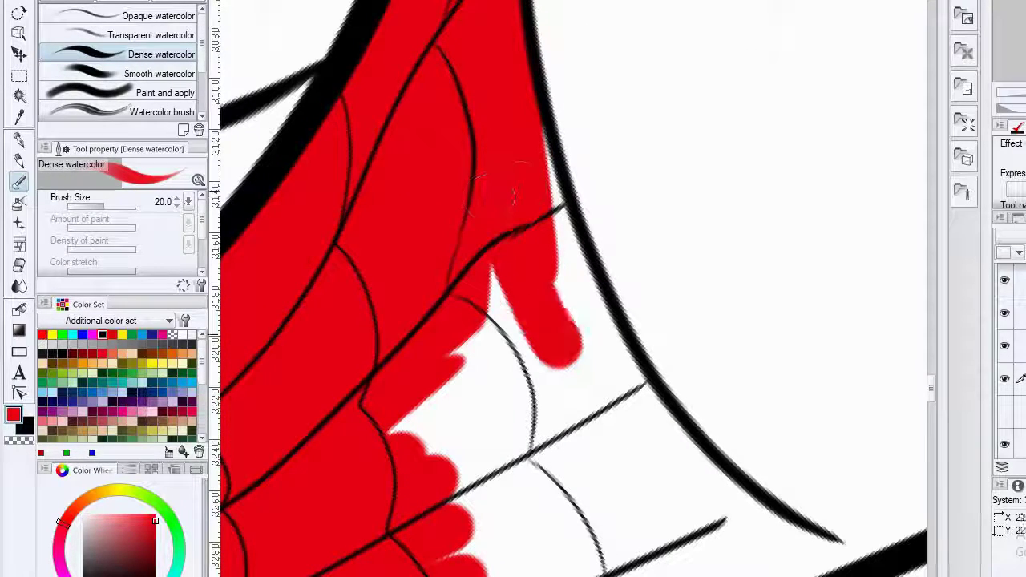
Extend the lower boot's red fill down the inside of its curved cuff line and over the adjoining web cells.
{"action": "left_click_drag", "start_coordinate": [529, 200], "coordinate": [589, 340]}
{"action": "mouse_move", "coordinate": [534, 205]}
{"action": "left_mouse_down"}
{"action": "mouse_move", "coordinate": [650, 423]}
{"action": "mouse_move", "coordinate": [470, 401]}
{"action": "mouse_move", "coordinate": [393, 431]}
{"action": "left_mouse_up"}
{"action": "left_click_drag", "start_coordinate": [469, 437], "coordinate": [495, 255]}
{"action": "mouse_move", "coordinate": [529, 225]}
{"action": "left_mouse_down"}
{"action": "mouse_move", "coordinate": [542, 245]}
{"action": "mouse_move", "coordinate": [481, 361]}
{"action": "mouse_move", "coordinate": [637, 288]}
{"action": "mouse_move", "coordinate": [607, 190]}
{"action": "mouse_move", "coordinate": [689, 352]}
{"action": "mouse_move", "coordinate": [730, 364]}
{"action": "left_mouse_up"}
{"action": "left_click_drag", "start_coordinate": [682, 260], "coordinate": [724, 313]}
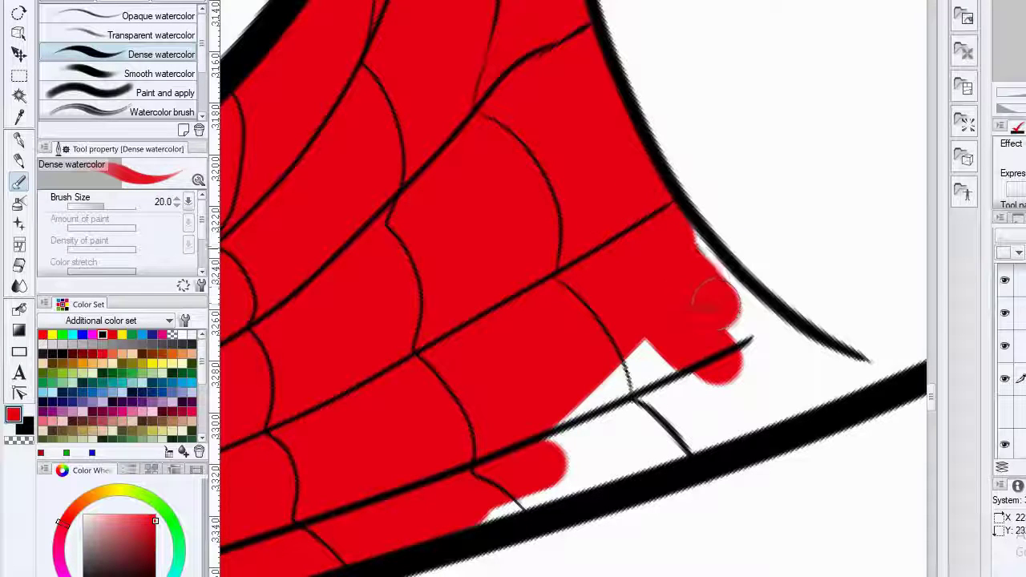
Fill the lower boot's remaining white areas red at the cuff's bottom corner and along the bottom outline.
{"action": "left_click_drag", "start_coordinate": [678, 250], "coordinate": [736, 332]}
{"action": "left_click_drag", "start_coordinate": [722, 379], "coordinate": [541, 287]}
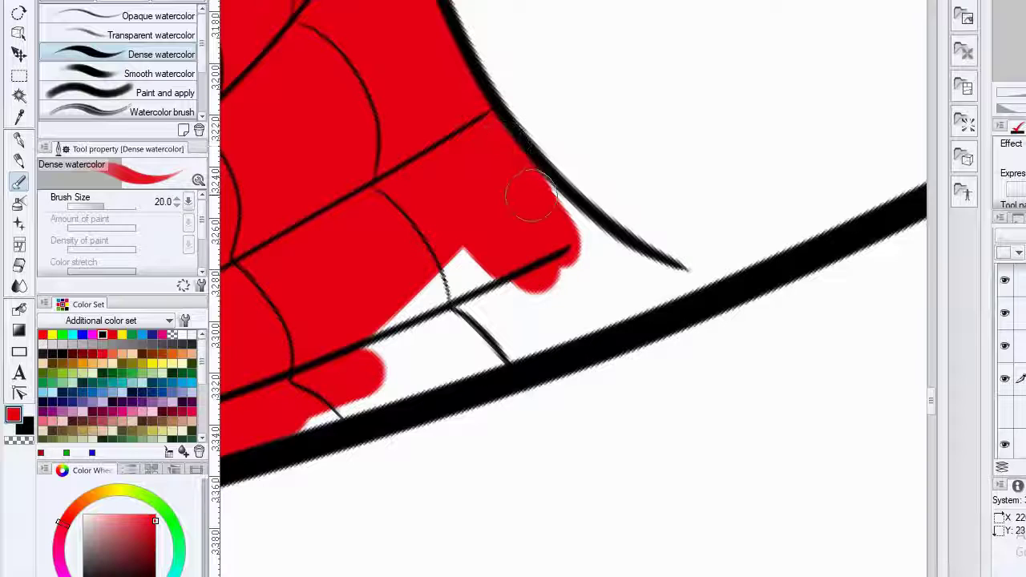
{"action": "mouse_move", "coordinate": [584, 252]}
{"action": "left_mouse_down"}
{"action": "mouse_move", "coordinate": [666, 284]}
{"action": "mouse_move", "coordinate": [573, 324]}
{"action": "mouse_move", "coordinate": [481, 337]}
{"action": "mouse_move", "coordinate": [497, 264]}
{"action": "left_mouse_up"}
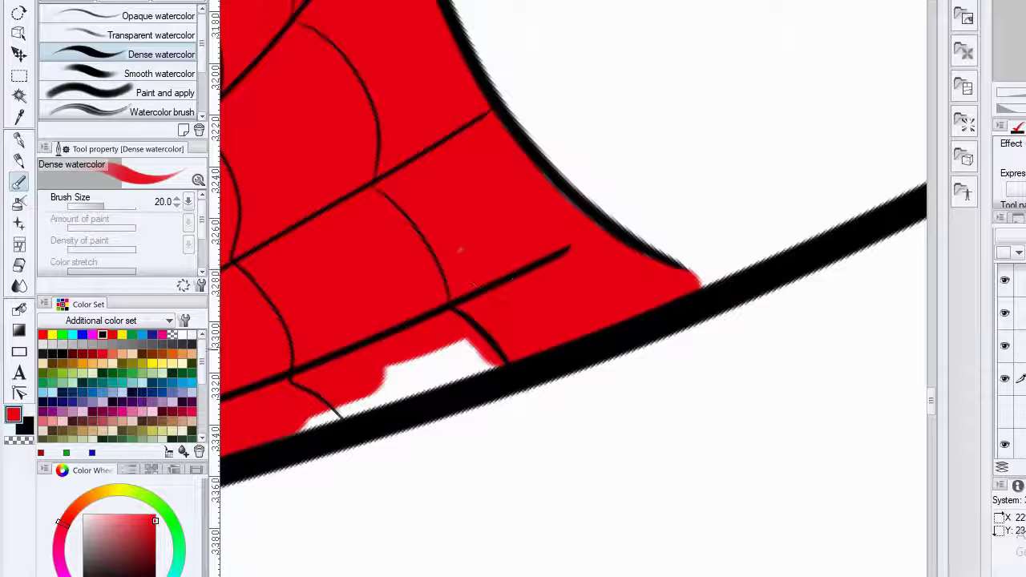
{"action": "mouse_move", "coordinate": [352, 347]}
{"action": "left_mouse_down"}
{"action": "mouse_move", "coordinate": [377, 362]}
{"action": "mouse_move", "coordinate": [306, 410]}
{"action": "left_mouse_up"}
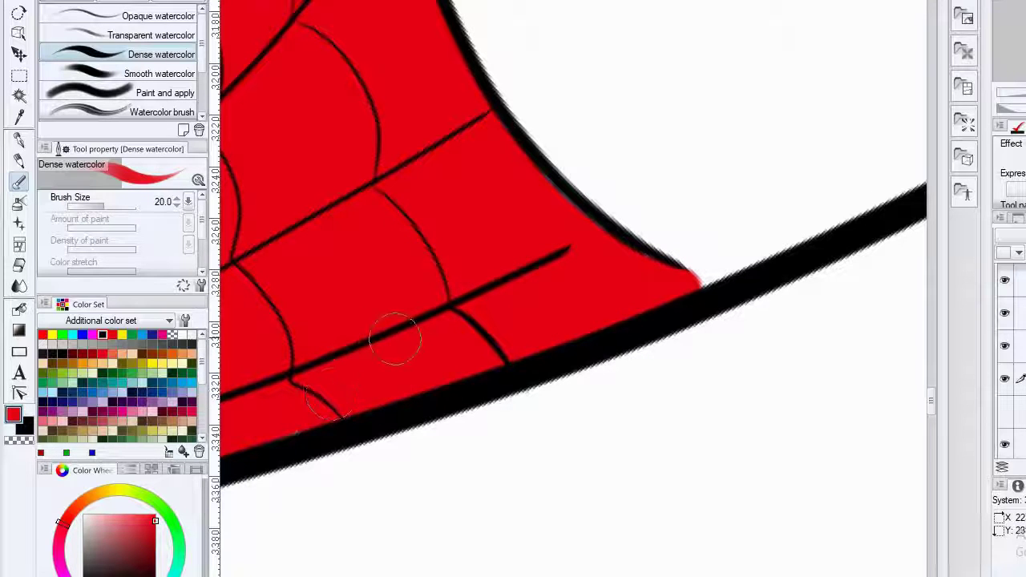
Change the paint color to dark blue and set the brush size to 31.7.
{"action": "scroll", "coordinate": [495, 296], "scroll_direction": "down", "scroll_amount": 7}
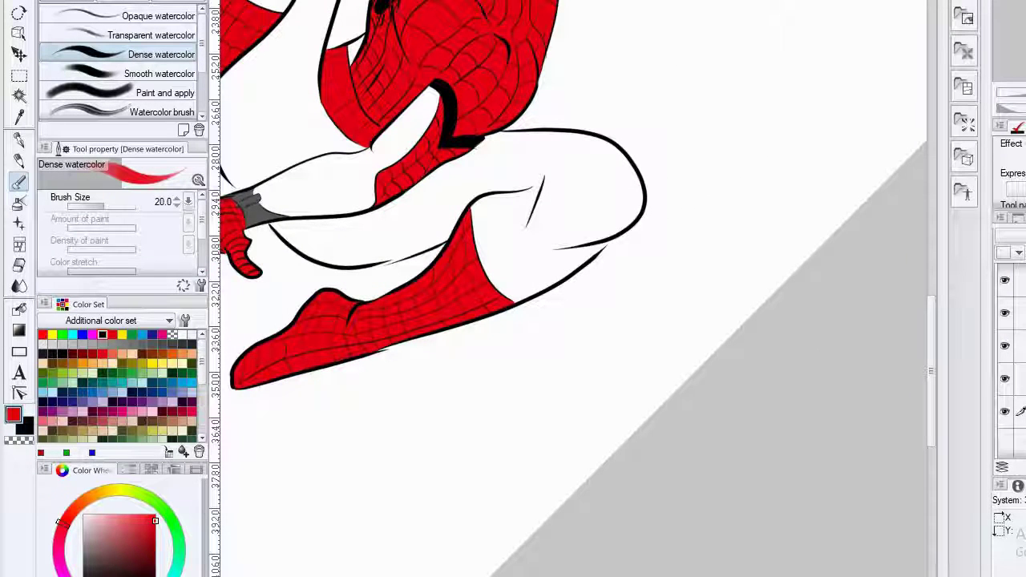
{"action": "scroll", "coordinate": [796, 237], "scroll_direction": "down", "scroll_amount": 2}
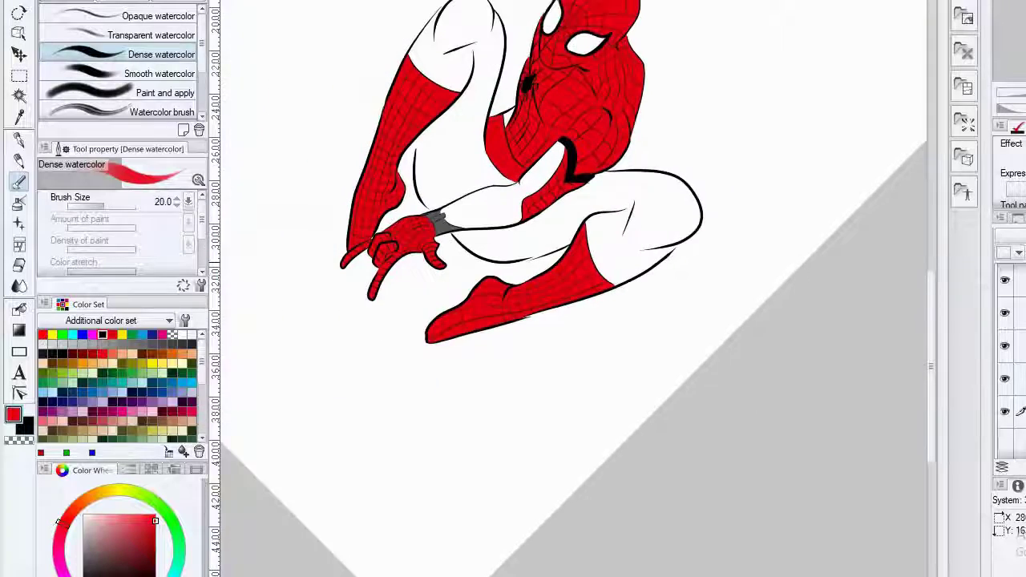
{"action": "left_click_drag", "start_coordinate": [795, 210], "coordinate": [735, 355]}
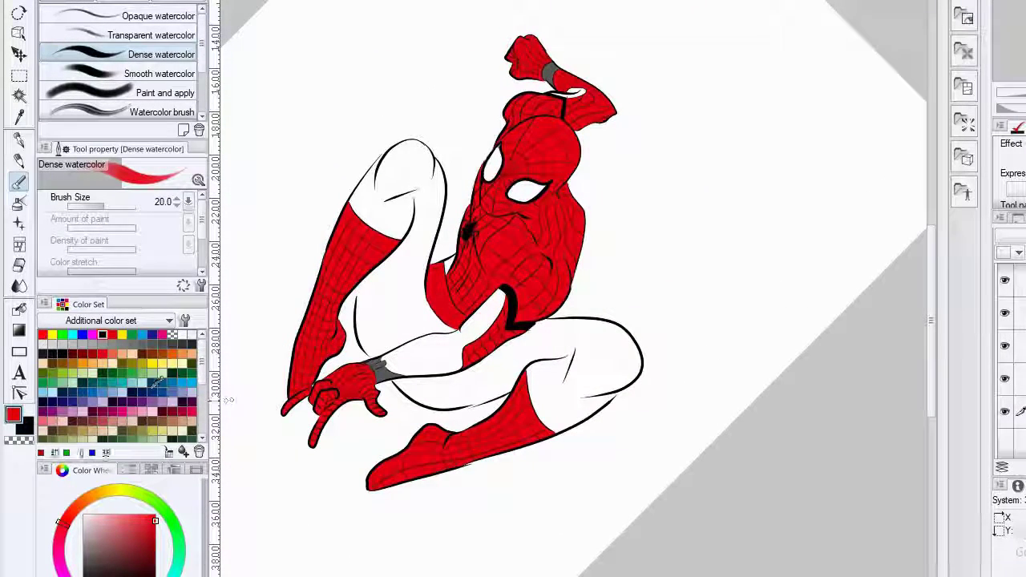
{"action": "left_click", "coordinate": [96, 395]}
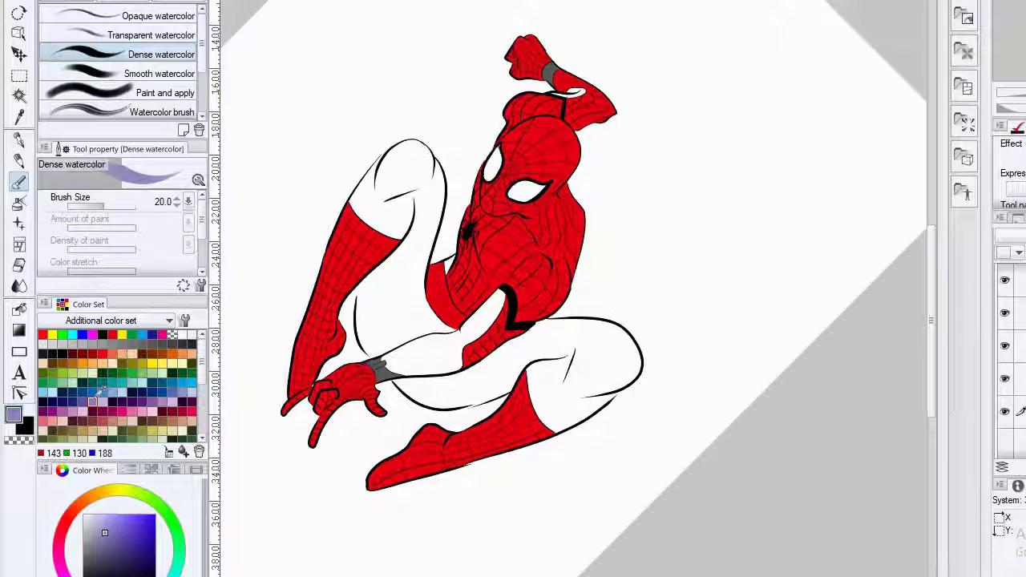
{"action": "left_click", "coordinate": [94, 391]}
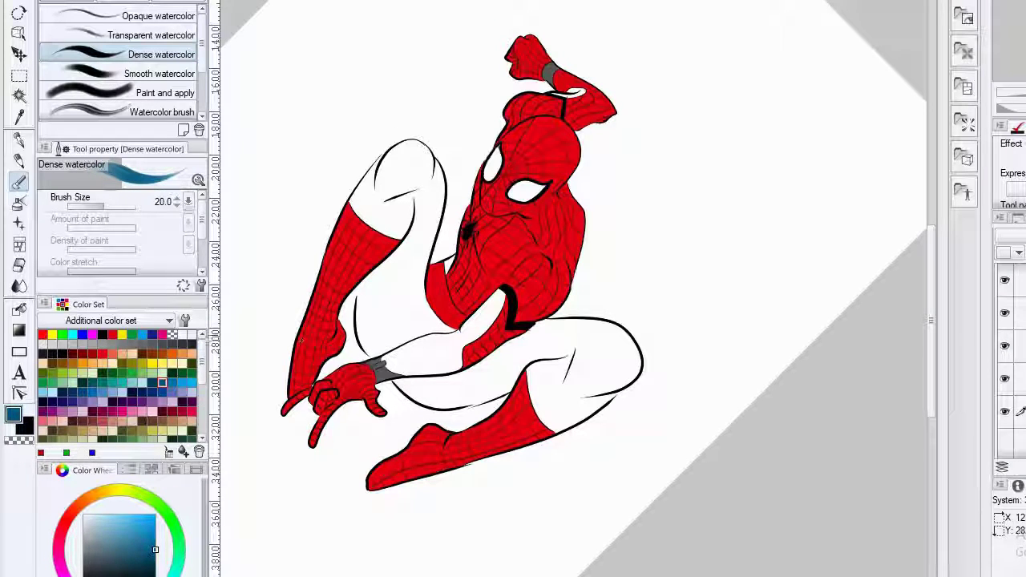
{"action": "left_click", "coordinate": [109, 210]}
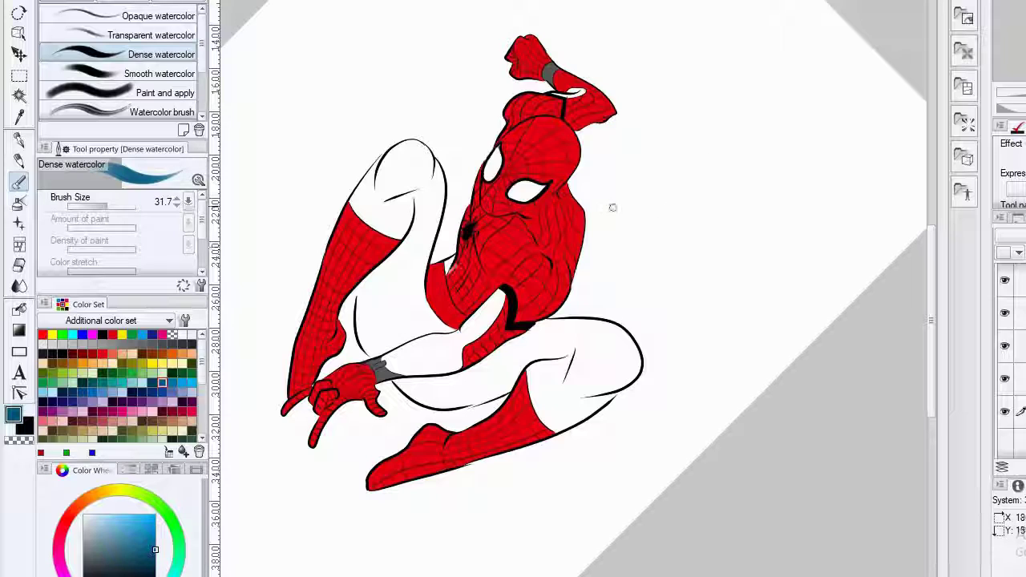
Paint the lower forearm dark blue from the gray wristband toward the middle of the arm.
{"action": "scroll", "coordinate": [380, 374], "scroll_direction": "up", "scroll_amount": 8}
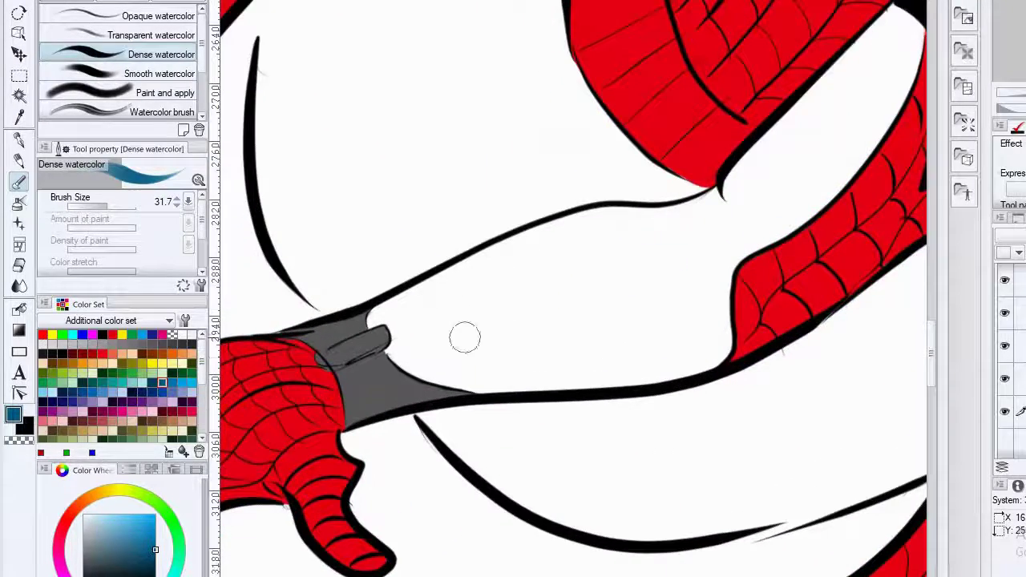
{"action": "left_click_drag", "start_coordinate": [465, 338], "coordinate": [412, 332]}
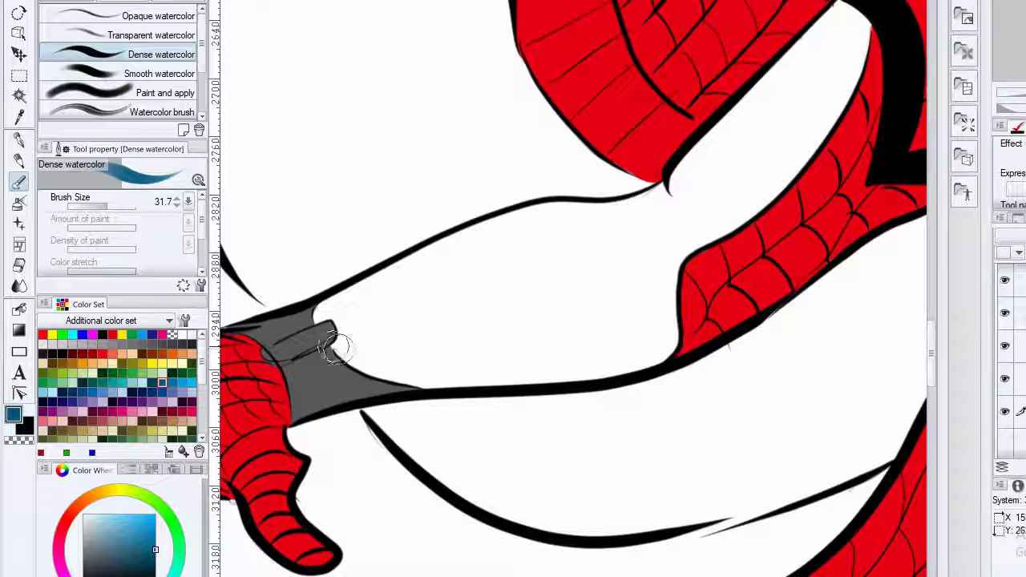
{"action": "mouse_move", "coordinate": [337, 347]}
{"action": "left_mouse_down"}
{"action": "mouse_move", "coordinate": [394, 316]}
{"action": "mouse_move", "coordinate": [378, 310]}
{"action": "mouse_move", "coordinate": [378, 286]}
{"action": "mouse_move", "coordinate": [470, 248]}
{"action": "mouse_move", "coordinate": [346, 342]}
{"action": "mouse_move", "coordinate": [386, 356]}
{"action": "mouse_move", "coordinate": [525, 319]}
{"action": "left_mouse_up"}
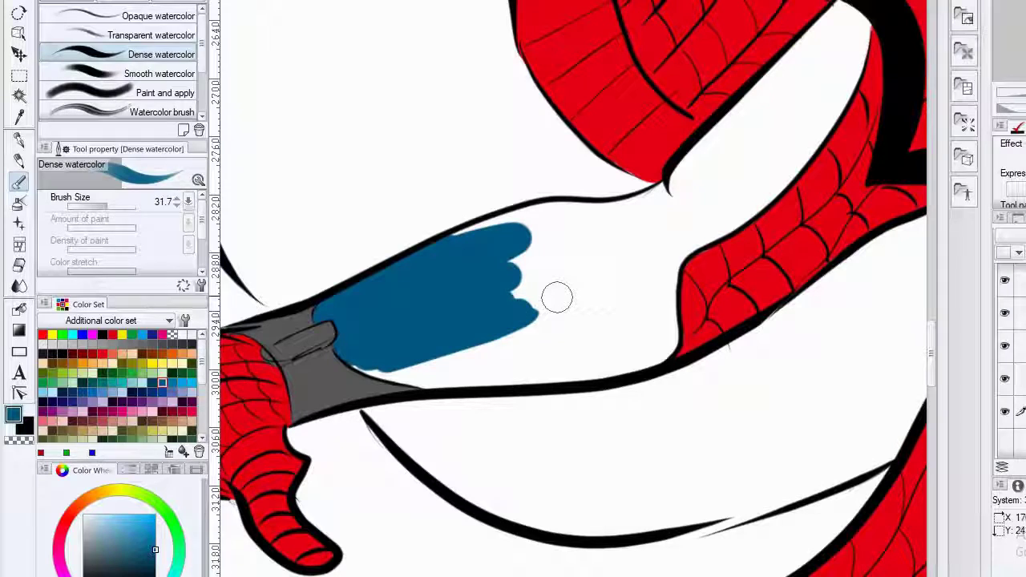
Reduce the brush size to 17.8 and fill the forearm blue along the wristband's curved lower edge.
{"action": "left_click", "coordinate": [105, 207]}
{"action": "scroll", "coordinate": [228, 240], "scroll_direction": "up", "scroll_amount": 4}
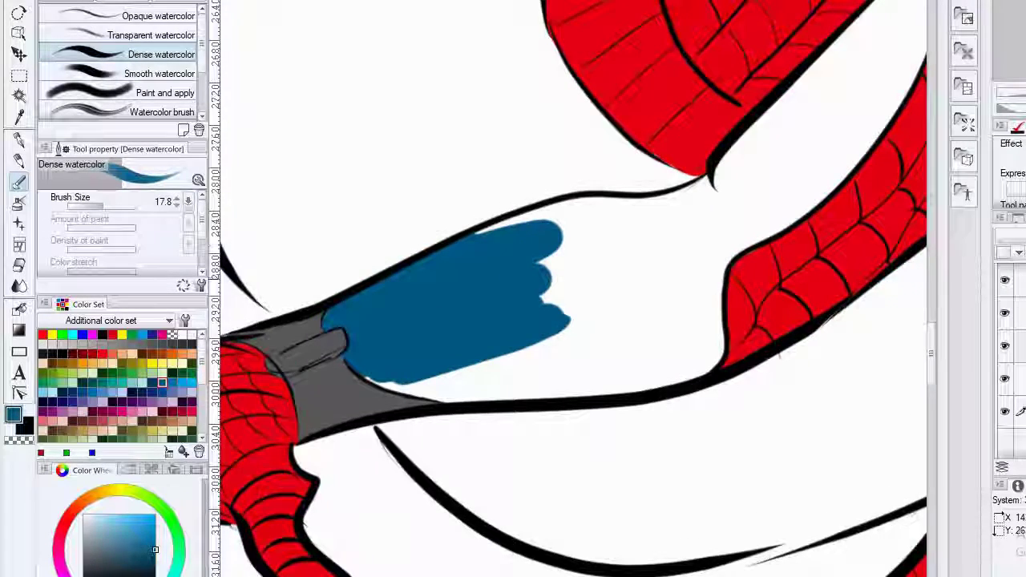
{"action": "left_click_drag", "start_coordinate": [548, 286], "coordinate": [530, 185]}
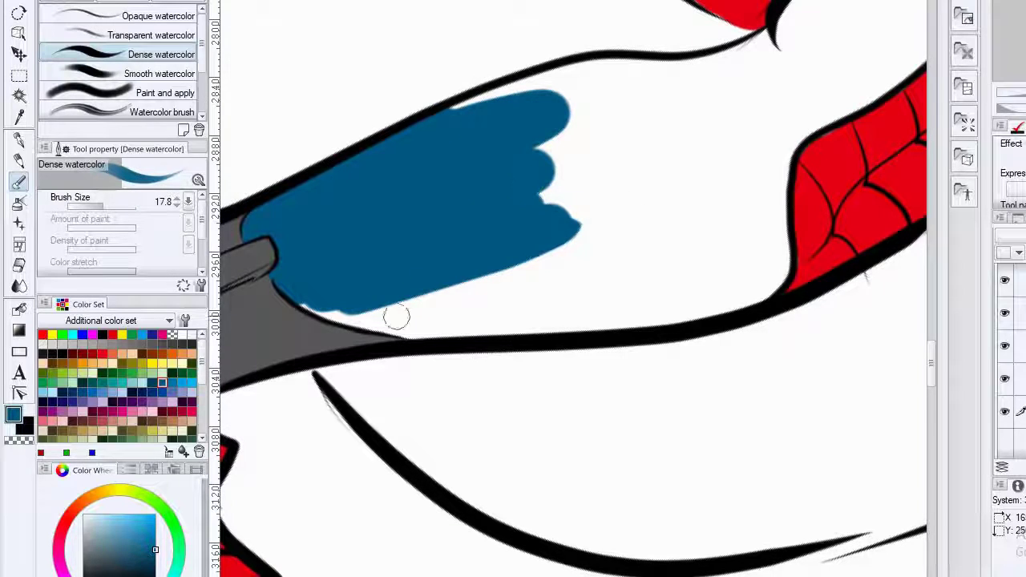
{"action": "mouse_move", "coordinate": [313, 317]}
{"action": "left_mouse_down"}
{"action": "mouse_move", "coordinate": [445, 303]}
{"action": "mouse_move", "coordinate": [473, 312]}
{"action": "left_mouse_up"}
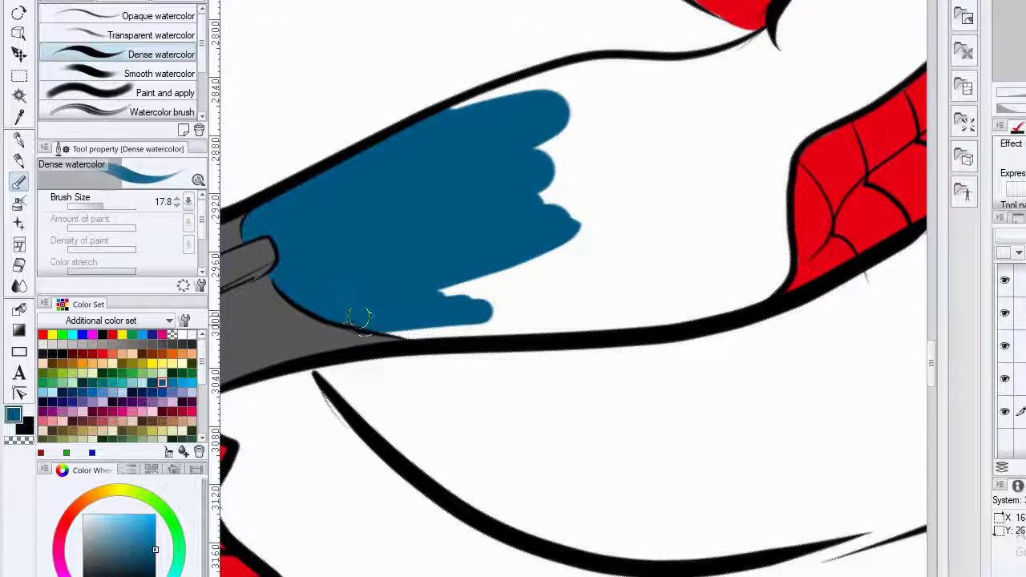
Extend the blue fill along the forearm's bottom outline up to the red web panel at the elbow.
{"action": "left_click_drag", "start_coordinate": [535, 271], "coordinate": [413, 220]}
{"action": "mouse_move", "coordinate": [882, 261]}
{"action": "left_mouse_down"}
{"action": "mouse_move", "coordinate": [644, 240]}
{"action": "mouse_move", "coordinate": [903, 259]}
{"action": "left_mouse_up"}
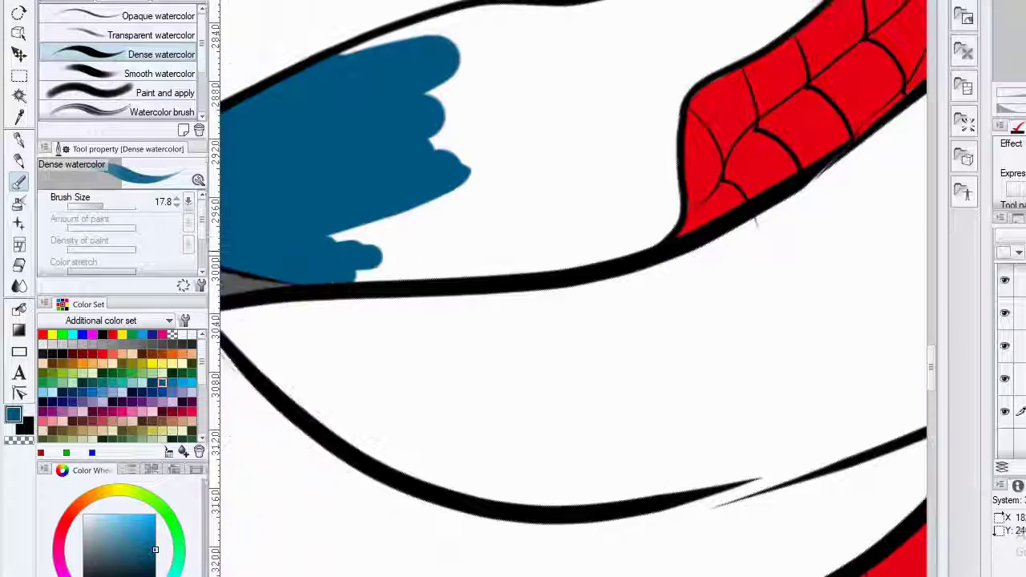
{"action": "mouse_move", "coordinate": [481, 241]}
{"action": "left_mouse_down"}
{"action": "mouse_move", "coordinate": [421, 253]}
{"action": "mouse_move", "coordinate": [554, 245]}
{"action": "mouse_move", "coordinate": [534, 259]}
{"action": "mouse_move", "coordinate": [618, 244]}
{"action": "mouse_move", "coordinate": [618, 206]}
{"action": "mouse_move", "coordinate": [474, 156]}
{"action": "mouse_move", "coordinate": [521, 141]}
{"action": "left_mouse_up"}
{"action": "left_click_drag", "start_coordinate": [593, 104], "coordinate": [496, 227]}
{"action": "left_click_drag", "start_coordinate": [496, 213], "coordinate": [523, 353]}
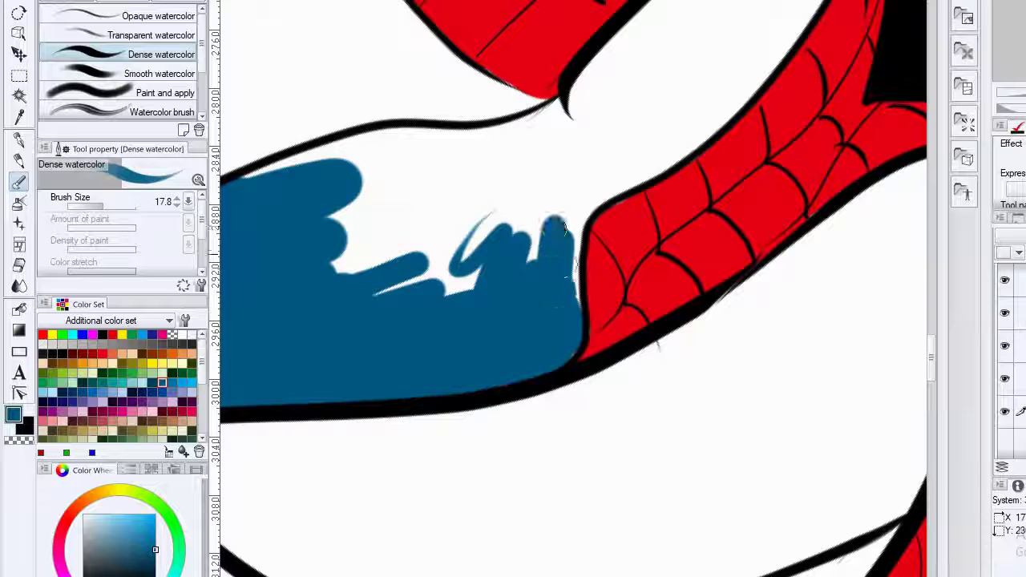
Fill the white gaps in the middle of the forearm blue, up to the top edge of the red elbow panel.
{"action": "mouse_move", "coordinate": [588, 204]}
{"action": "left_mouse_down"}
{"action": "mouse_move", "coordinate": [558, 218]}
{"action": "mouse_move", "coordinate": [504, 213]}
{"action": "mouse_move", "coordinate": [540, 200]}
{"action": "left_mouse_up"}
{"action": "left_click_drag", "start_coordinate": [497, 212], "coordinate": [578, 243]}
{"action": "mouse_move", "coordinate": [582, 239]}
{"action": "left_mouse_down"}
{"action": "mouse_move", "coordinate": [496, 265]}
{"action": "mouse_move", "coordinate": [393, 222]}
{"action": "mouse_move", "coordinate": [322, 215]}
{"action": "left_mouse_up"}
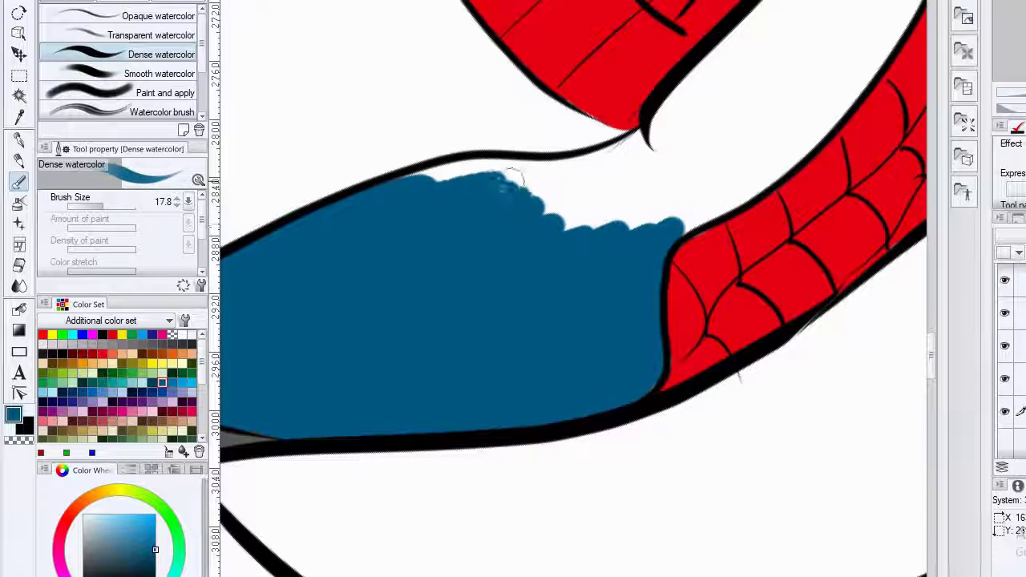
Fill the white band of the upper arm blue, from the elbow's top outline up to the black armband.
{"action": "mouse_move", "coordinate": [515, 176]}
{"action": "left_mouse_down"}
{"action": "mouse_move", "coordinate": [473, 165]}
{"action": "mouse_move", "coordinate": [605, 170]}
{"action": "mouse_move", "coordinate": [638, 149]}
{"action": "mouse_move", "coordinate": [608, 164]}
{"action": "mouse_move", "coordinate": [693, 172]}
{"action": "left_mouse_up"}
{"action": "left_click_drag", "start_coordinate": [694, 188], "coordinate": [502, 268]}
{"action": "left_click_drag", "start_coordinate": [457, 296], "coordinate": [527, 224]}
{"action": "left_click_drag", "start_coordinate": [607, 194], "coordinate": [617, 194]}
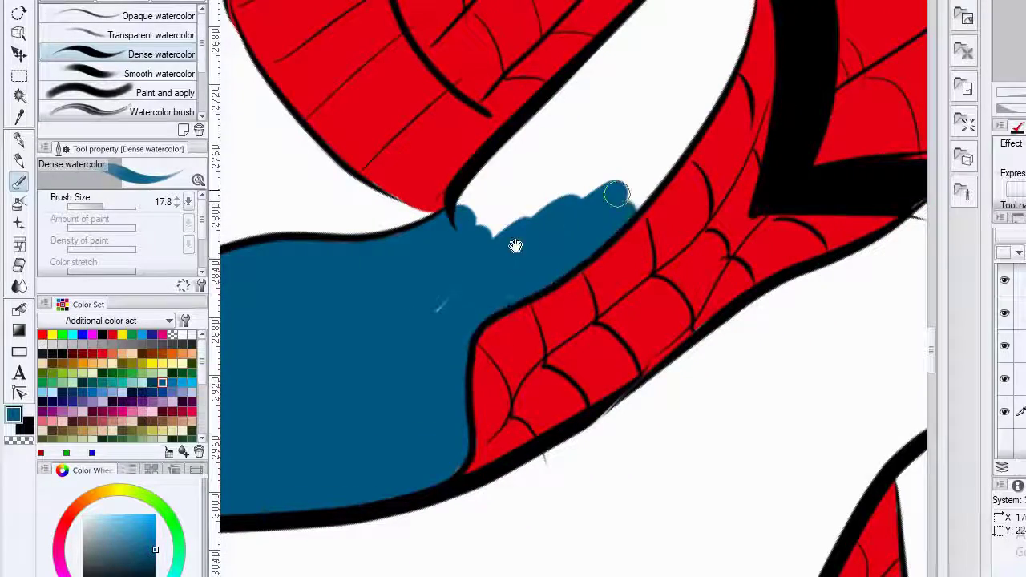
{"action": "mouse_move", "coordinate": [411, 398]}
{"action": "left_mouse_down"}
{"action": "mouse_move", "coordinate": [275, 576]}
{"action": "mouse_move", "coordinate": [310, 522]}
{"action": "left_mouse_up"}
{"action": "mouse_move", "coordinate": [435, 334]}
{"action": "left_mouse_down"}
{"action": "mouse_move", "coordinate": [368, 371]}
{"action": "mouse_move", "coordinate": [376, 328]}
{"action": "mouse_move", "coordinate": [359, 343]}
{"action": "mouse_move", "coordinate": [358, 330]}
{"action": "mouse_move", "coordinate": [466, 225]}
{"action": "mouse_move", "coordinate": [560, 160]}
{"action": "mouse_move", "coordinate": [522, 273]}
{"action": "mouse_move", "coordinate": [582, 221]}
{"action": "mouse_move", "coordinate": [585, 256]}
{"action": "left_mouse_up"}
{"action": "mouse_move", "coordinate": [619, 215]}
{"action": "left_mouse_down"}
{"action": "mouse_move", "coordinate": [609, 186]}
{"action": "mouse_move", "coordinate": [558, 191]}
{"action": "mouse_move", "coordinate": [557, 170]}
{"action": "mouse_move", "coordinate": [465, 230]}
{"action": "left_mouse_up"}
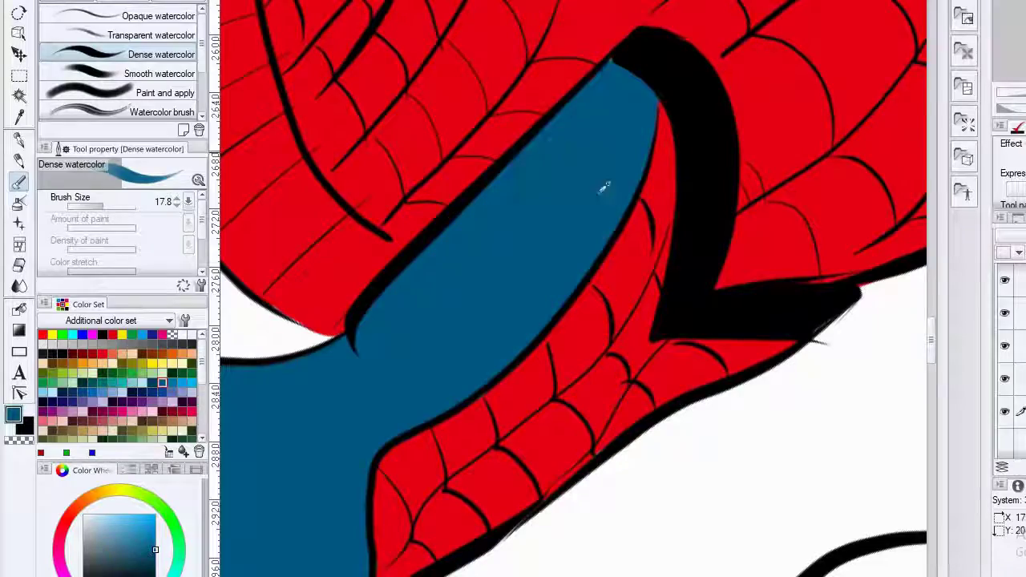
Paint the small white patch on the inner side of the raised arm, beside the elbow, dark blue.
{"action": "scroll", "coordinate": [617, 213], "scroll_direction": "down", "scroll_amount": 8}
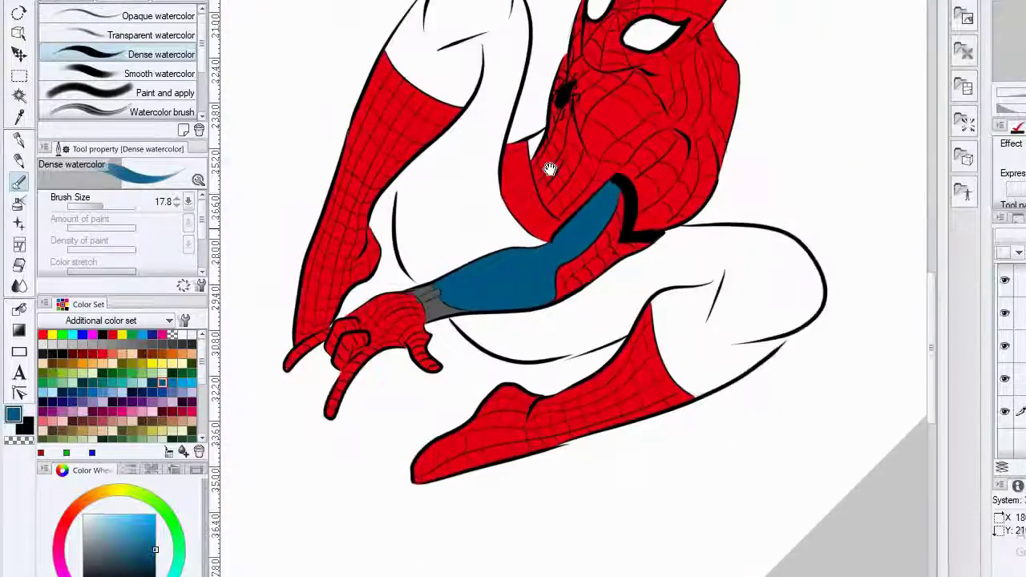
{"action": "left_click_drag", "start_coordinate": [550, 167], "coordinate": [595, 340]}
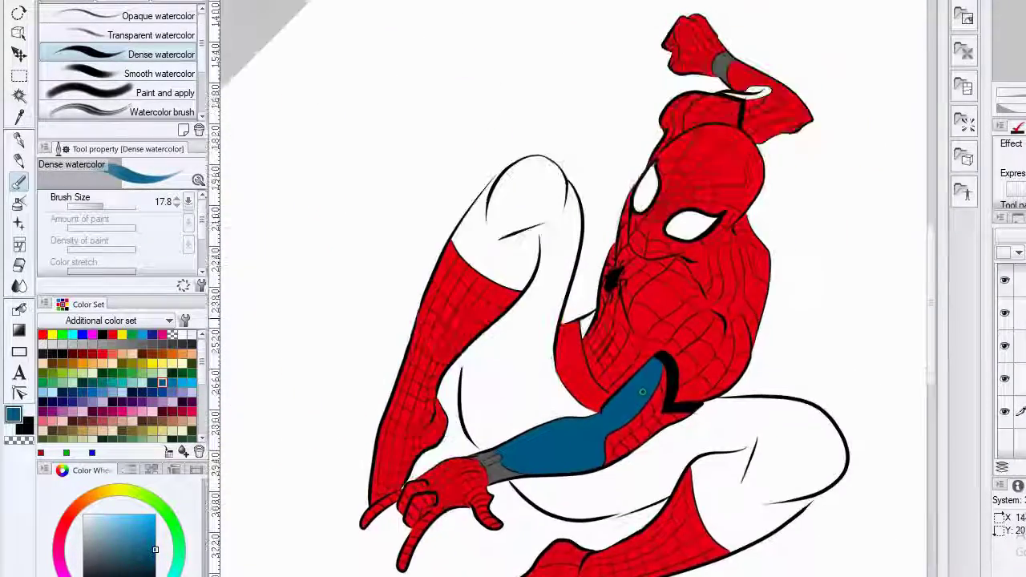
{"action": "left_click_drag", "start_coordinate": [642, 392], "coordinate": [648, 434]}
{"action": "scroll", "coordinate": [717, 192], "scroll_direction": "up", "scroll_amount": 8}
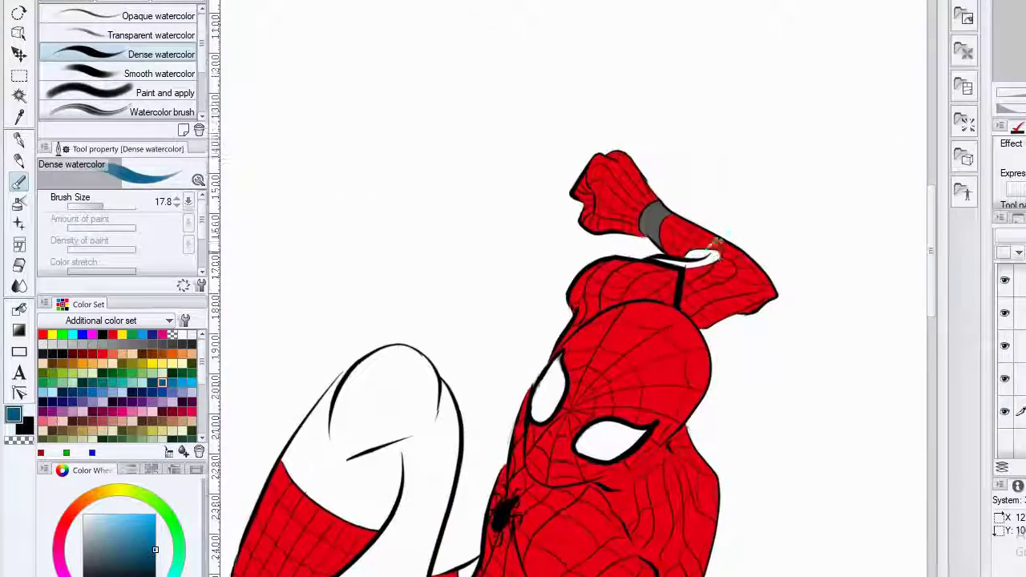
{"action": "scroll", "coordinate": [696, 242], "scroll_direction": "up", "scroll_amount": 2}
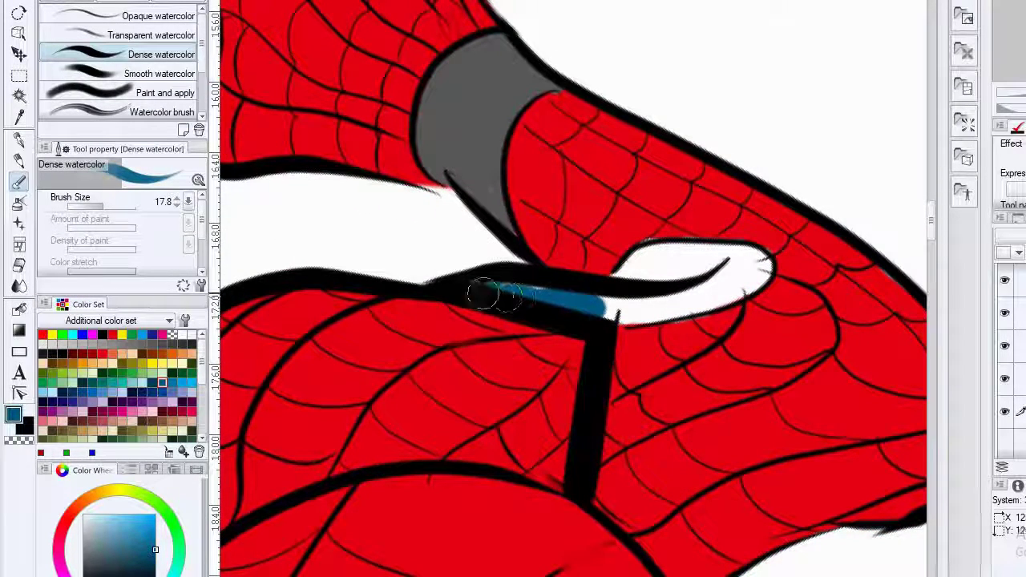
{"action": "mouse_move", "coordinate": [593, 305]}
{"action": "left_mouse_down"}
{"action": "mouse_move", "coordinate": [730, 293]}
{"action": "mouse_move", "coordinate": [753, 269]}
{"action": "mouse_move", "coordinate": [646, 280]}
{"action": "mouse_move", "coordinate": [682, 263]}
{"action": "left_mouse_up"}
Fill the small white gap at the side of the waist, below the chest spider, with blue.
{"action": "scroll", "coordinate": [770, 276], "scroll_direction": "down", "scroll_amount": 10}
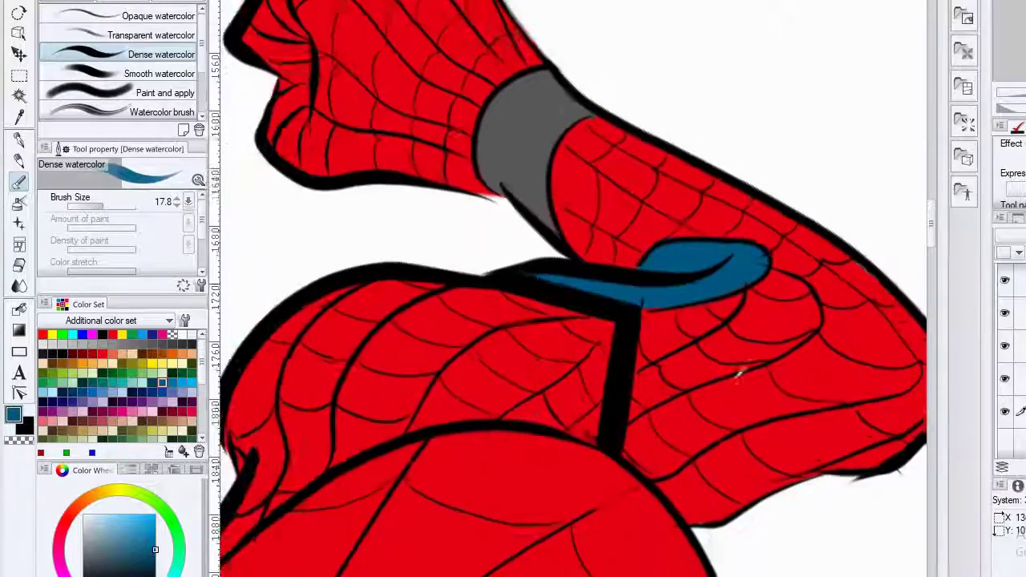
{"action": "left_click_drag", "start_coordinate": [630, 351], "coordinate": [584, 24]}
{"action": "scroll", "coordinate": [489, 132], "scroll_direction": "up", "scroll_amount": 5}
{"action": "scroll", "coordinate": [525, 198], "scroll_direction": "up", "scroll_amount": 4}
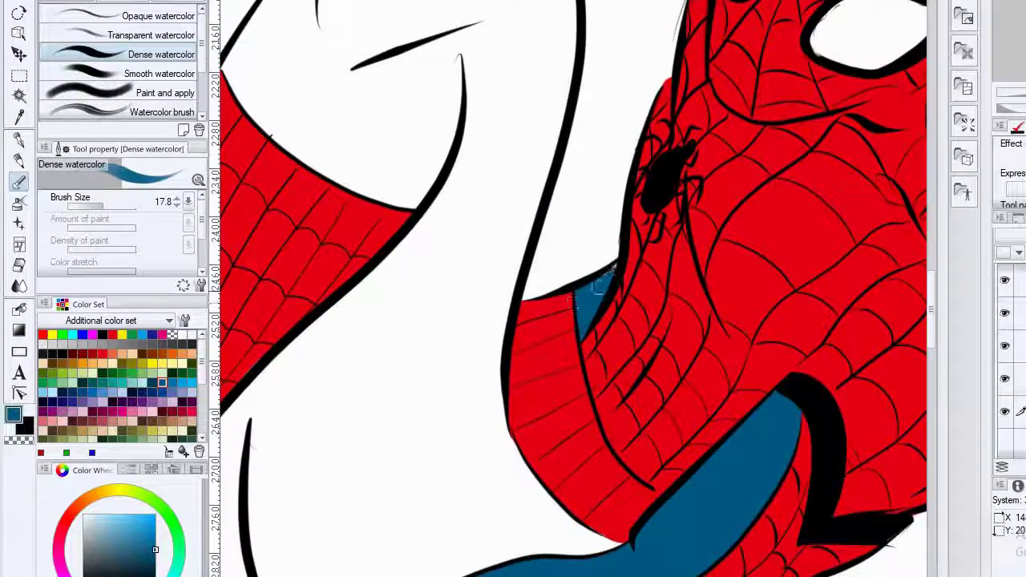
Paint the bent leg dark blue from the top edge of the red boot up toward the middle of the knee.
{"action": "left_click_drag", "start_coordinate": [529, 96], "coordinate": [570, 388]}
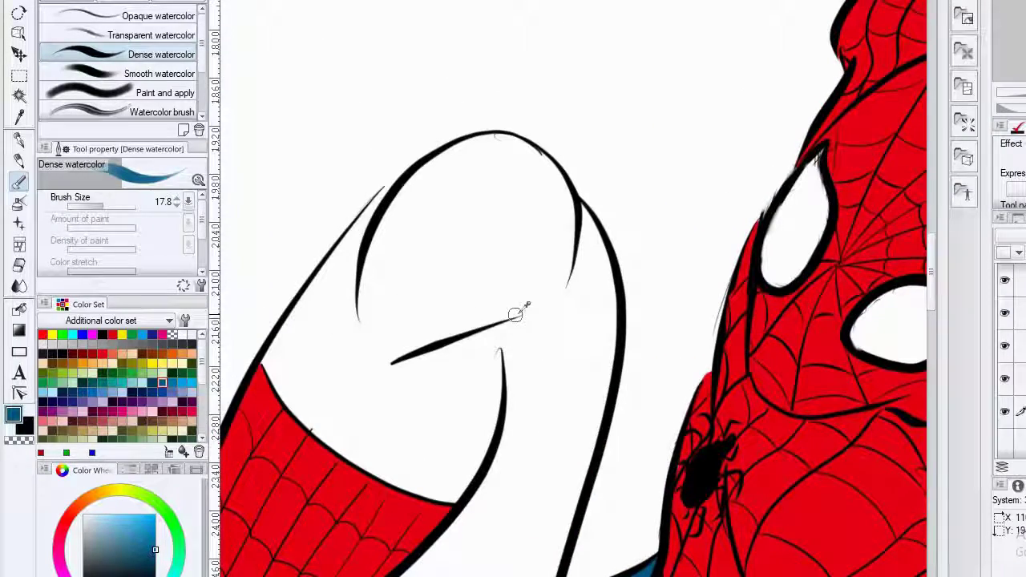
{"action": "scroll", "coordinate": [518, 309], "scroll_direction": "up", "scroll_amount": 2}
{"action": "left_click_drag", "start_coordinate": [518, 310], "coordinate": [708, 236]}
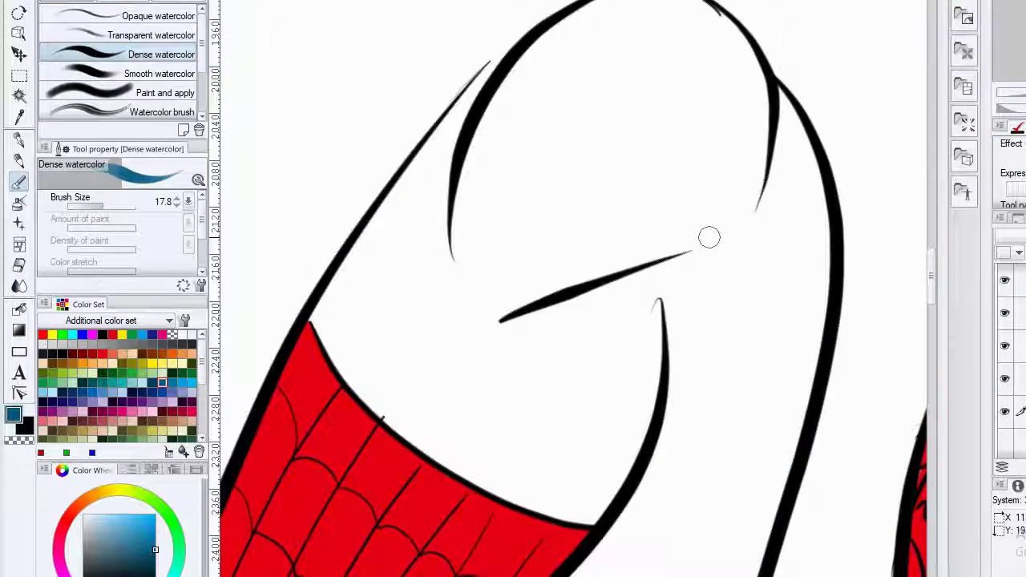
{"action": "mouse_move", "coordinate": [429, 280]}
{"action": "left_mouse_down"}
{"action": "mouse_move", "coordinate": [458, 230]}
{"action": "mouse_move", "coordinate": [394, 291]}
{"action": "mouse_move", "coordinate": [344, 275]}
{"action": "mouse_move", "coordinate": [329, 289]}
{"action": "left_mouse_up"}
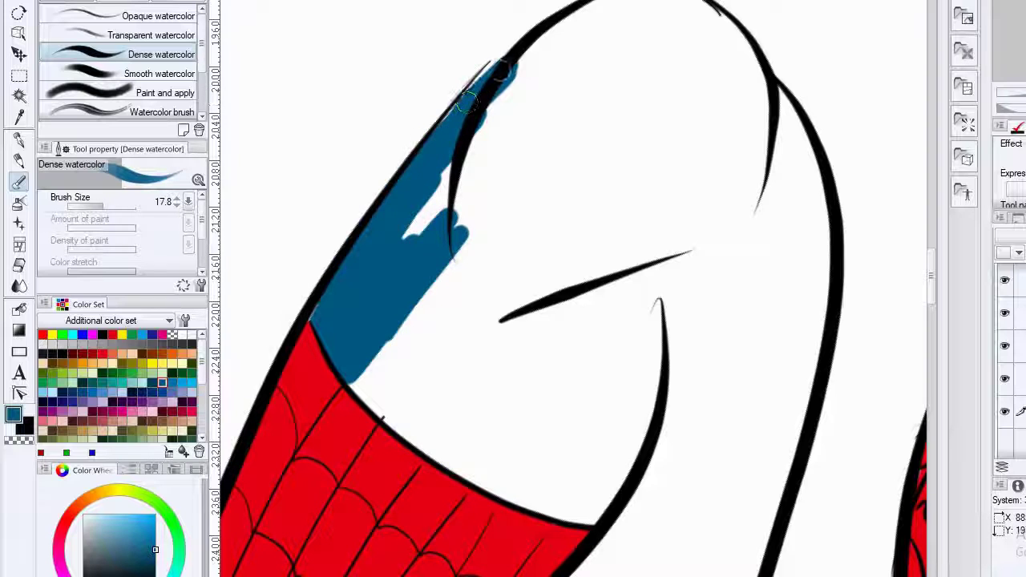
{"action": "mouse_move", "coordinate": [454, 125]}
{"action": "left_mouse_down"}
{"action": "mouse_move", "coordinate": [403, 278]}
{"action": "mouse_move", "coordinate": [431, 309]}
{"action": "mouse_move", "coordinate": [383, 405]}
{"action": "mouse_move", "coordinate": [554, 185]}
{"action": "mouse_move", "coordinate": [449, 401]}
{"action": "mouse_move", "coordinate": [417, 433]}
{"action": "left_mouse_up"}
{"action": "mouse_move", "coordinate": [307, 327]}
{"action": "left_mouse_down"}
{"action": "mouse_move", "coordinate": [514, 343]}
{"action": "mouse_move", "coordinate": [596, 299]}
{"action": "mouse_move", "coordinate": [450, 444]}
{"action": "mouse_move", "coordinate": [577, 282]}
{"action": "mouse_move", "coordinate": [586, 295]}
{"action": "mouse_move", "coordinate": [537, 367]}
{"action": "mouse_move", "coordinate": [580, 344]}
{"action": "mouse_move", "coordinate": [596, 349]}
{"action": "mouse_move", "coordinate": [653, 305]}
{"action": "mouse_move", "coordinate": [538, 482]}
{"action": "mouse_move", "coordinate": [600, 403]}
{"action": "mouse_move", "coordinate": [658, 369]}
{"action": "mouse_move", "coordinate": [622, 485]}
{"action": "left_mouse_up"}
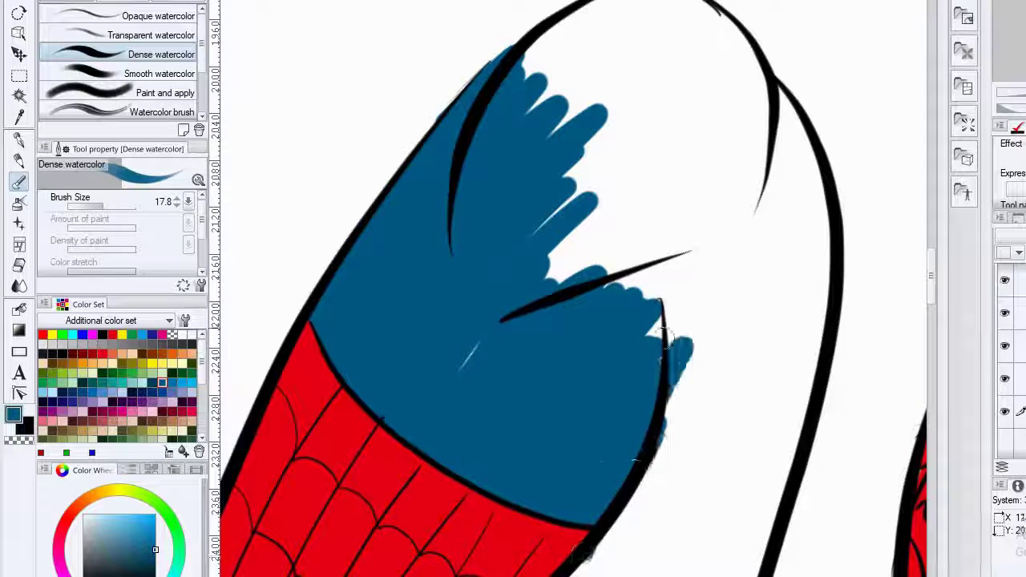
{"action": "mouse_move", "coordinate": [664, 337]}
{"action": "left_mouse_down"}
{"action": "mouse_move", "coordinate": [698, 270]}
{"action": "mouse_move", "coordinate": [698, 213]}
{"action": "mouse_move", "coordinate": [649, 195]}
{"action": "mouse_move", "coordinate": [616, 207]}
{"action": "left_mouse_up"}
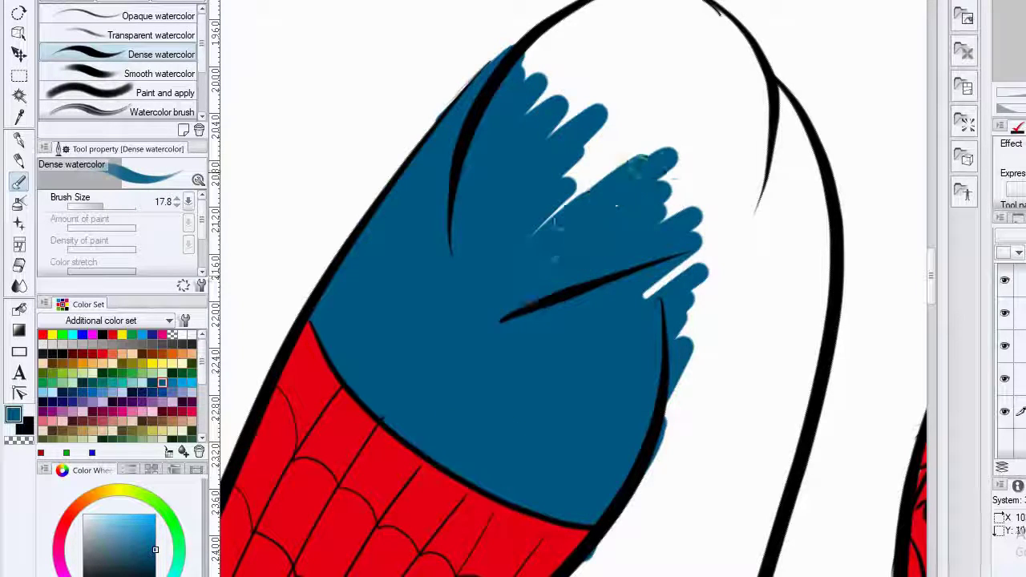
Set the brush size to 28.2 and fill the rounded top of the knee blue within its outline.
{"action": "left_click_drag", "start_coordinate": [532, 325], "coordinate": [403, 433]}
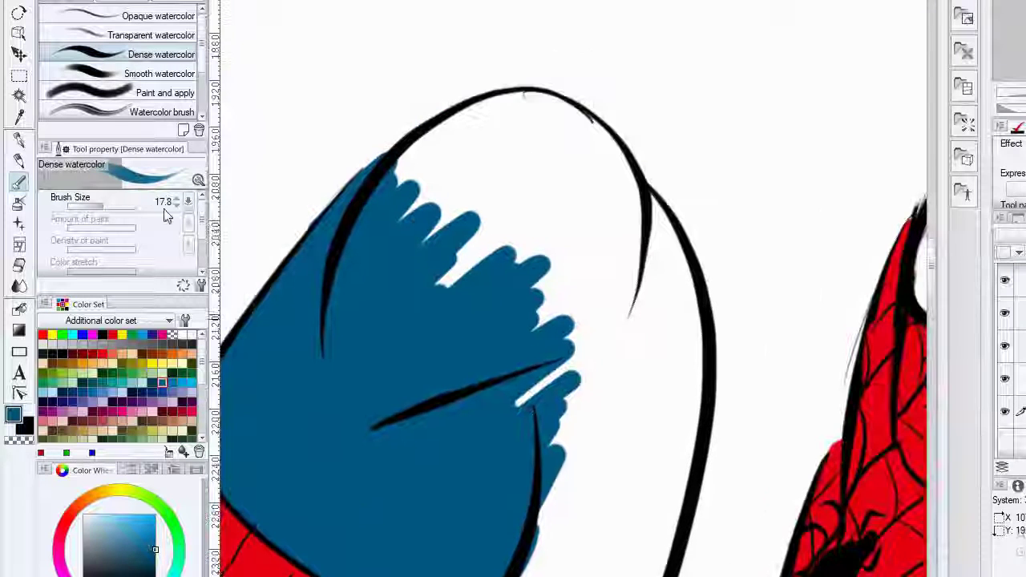
{"action": "left_click", "coordinate": [110, 207]}
{"action": "mouse_move", "coordinate": [479, 222]}
{"action": "left_mouse_down"}
{"action": "mouse_move", "coordinate": [504, 220]}
{"action": "mouse_move", "coordinate": [539, 191]}
{"action": "mouse_move", "coordinate": [462, 189]}
{"action": "mouse_move", "coordinate": [451, 178]}
{"action": "mouse_move", "coordinate": [489, 166]}
{"action": "mouse_move", "coordinate": [476, 170]}
{"action": "mouse_move", "coordinate": [486, 130]}
{"action": "left_mouse_up"}
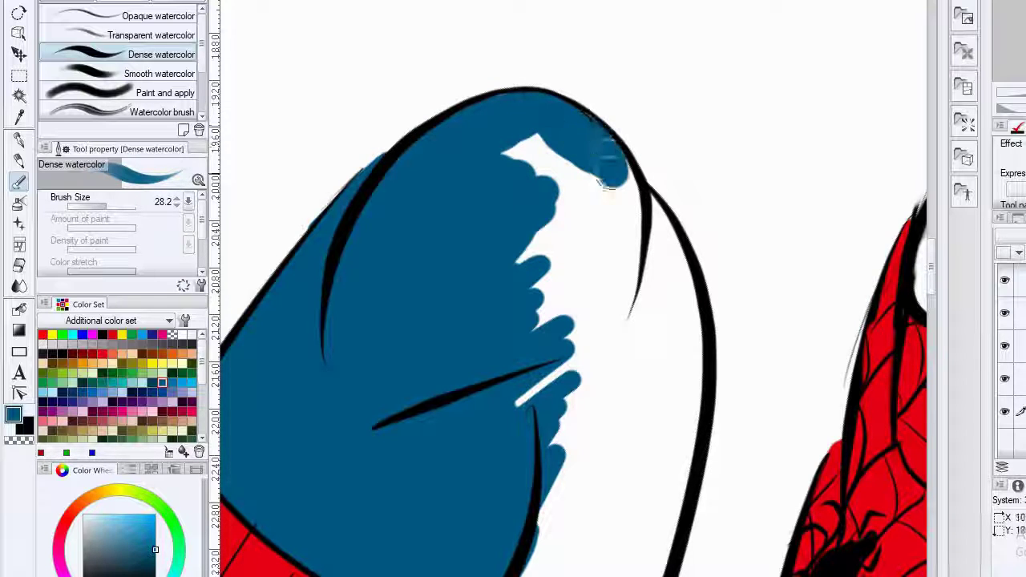
{"action": "mouse_move", "coordinate": [609, 185]}
{"action": "left_mouse_down"}
{"action": "mouse_move", "coordinate": [593, 142]}
{"action": "mouse_move", "coordinate": [633, 228]}
{"action": "mouse_move", "coordinate": [611, 166]}
{"action": "mouse_move", "coordinate": [547, 206]}
{"action": "mouse_move", "coordinate": [542, 142]}
{"action": "left_mouse_up"}
{"action": "left_click_drag", "start_coordinate": [566, 208], "coordinate": [497, 166]}
{"action": "mouse_move", "coordinate": [474, 192]}
{"action": "left_mouse_down"}
{"action": "mouse_move", "coordinate": [447, 311]}
{"action": "mouse_move", "coordinate": [473, 216]}
{"action": "left_mouse_up"}
{"action": "mouse_move", "coordinate": [482, 366]}
{"action": "left_mouse_down"}
{"action": "mouse_move", "coordinate": [517, 373]}
{"action": "mouse_move", "coordinate": [537, 282]}
{"action": "left_mouse_up"}
{"action": "left_click_drag", "start_coordinate": [537, 273], "coordinate": [484, 279]}
{"action": "left_click_drag", "start_coordinate": [476, 236], "coordinate": [513, 280]}
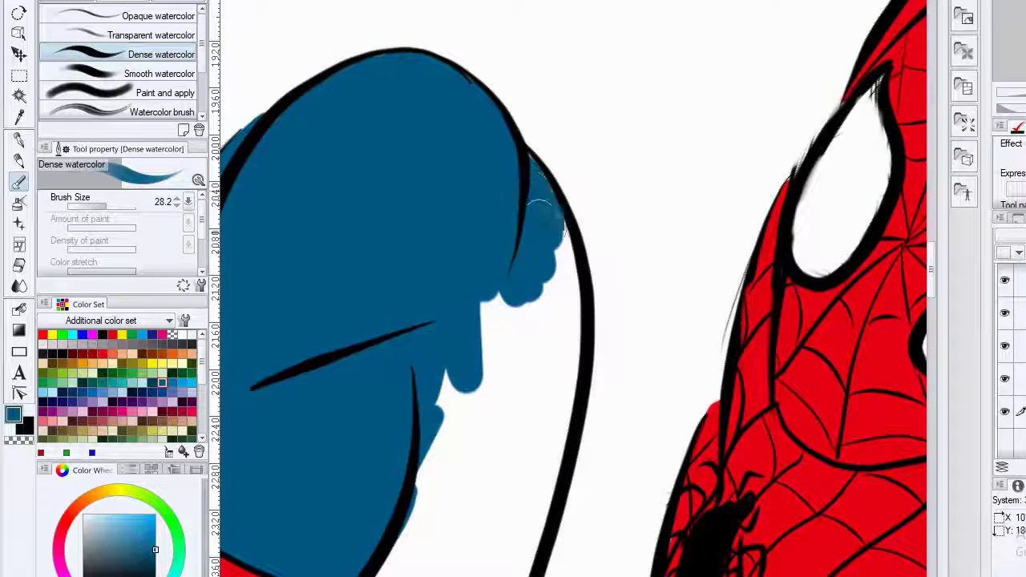
Extend the blue fill along the inner outline of the knee and down into the upper part of the thigh.
{"action": "left_click_drag", "start_coordinate": [539, 216], "coordinate": [566, 308]}
{"action": "mouse_move", "coordinate": [541, 314]}
{"action": "left_mouse_down"}
{"action": "mouse_move", "coordinate": [505, 180]}
{"action": "mouse_move", "coordinate": [474, 187]}
{"action": "mouse_move", "coordinate": [446, 229]}
{"action": "mouse_move", "coordinate": [526, 217]}
{"action": "mouse_move", "coordinate": [508, 280]}
{"action": "mouse_move", "coordinate": [529, 239]}
{"action": "mouse_move", "coordinate": [466, 469]}
{"action": "left_mouse_up"}
{"action": "mouse_move", "coordinate": [444, 289]}
{"action": "left_mouse_down"}
{"action": "mouse_move", "coordinate": [428, 204]}
{"action": "mouse_move", "coordinate": [437, 114]}
{"action": "left_mouse_up"}
{"action": "left_click_drag", "start_coordinate": [459, 200], "coordinate": [411, 378]}
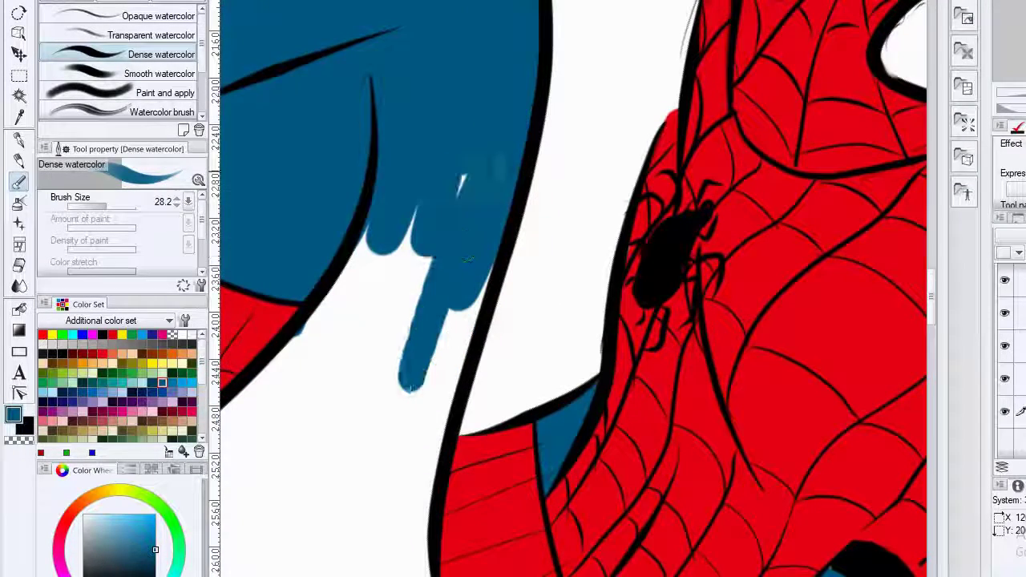
{"action": "mouse_move", "coordinate": [469, 259]}
{"action": "left_mouse_down"}
{"action": "mouse_move", "coordinate": [377, 401]}
{"action": "mouse_move", "coordinate": [372, 226]}
{"action": "mouse_move", "coordinate": [478, 228]}
{"action": "mouse_move", "coordinate": [448, 386]}
{"action": "left_mouse_up"}
{"action": "mouse_move", "coordinate": [457, 312]}
{"action": "left_mouse_down"}
{"action": "mouse_move", "coordinate": [463, 151]}
{"action": "mouse_move", "coordinate": [506, 87]}
{"action": "left_mouse_up"}
Continue filling the thigh blue downward between the red boot and the red waist panel.
{"action": "mouse_move", "coordinate": [468, 167]}
{"action": "left_mouse_down"}
{"action": "mouse_move", "coordinate": [499, 131]}
{"action": "mouse_move", "coordinate": [482, 206]}
{"action": "mouse_move", "coordinate": [472, 385]}
{"action": "mouse_move", "coordinate": [465, 362]}
{"action": "mouse_move", "coordinate": [436, 337]}
{"action": "mouse_move", "coordinate": [433, 201]}
{"action": "mouse_move", "coordinate": [339, 348]}
{"action": "mouse_move", "coordinate": [325, 436]}
{"action": "mouse_move", "coordinate": [477, 462]}
{"action": "left_mouse_up"}
{"action": "mouse_move", "coordinate": [477, 260]}
{"action": "left_mouse_down"}
{"action": "mouse_move", "coordinate": [447, 411]}
{"action": "mouse_move", "coordinate": [472, 284]}
{"action": "mouse_move", "coordinate": [467, 497]}
{"action": "left_mouse_up"}
{"action": "left_click_drag", "start_coordinate": [442, 355], "coordinate": [391, 505]}
{"action": "mouse_move", "coordinate": [445, 216]}
{"action": "left_mouse_down"}
{"action": "mouse_move", "coordinate": [386, 414]}
{"action": "mouse_move", "coordinate": [447, 211]}
{"action": "mouse_move", "coordinate": [345, 323]}
{"action": "mouse_move", "coordinate": [493, 212]}
{"action": "left_mouse_up"}
{"action": "mouse_move", "coordinate": [455, 181]}
{"action": "left_mouse_down"}
{"action": "mouse_move", "coordinate": [408, 354]}
{"action": "mouse_move", "coordinate": [392, 370]}
{"action": "mouse_move", "coordinate": [389, 300]}
{"action": "mouse_move", "coordinate": [393, 453]}
{"action": "left_mouse_up"}
{"action": "left_click_drag", "start_coordinate": [410, 380], "coordinate": [386, 199]}
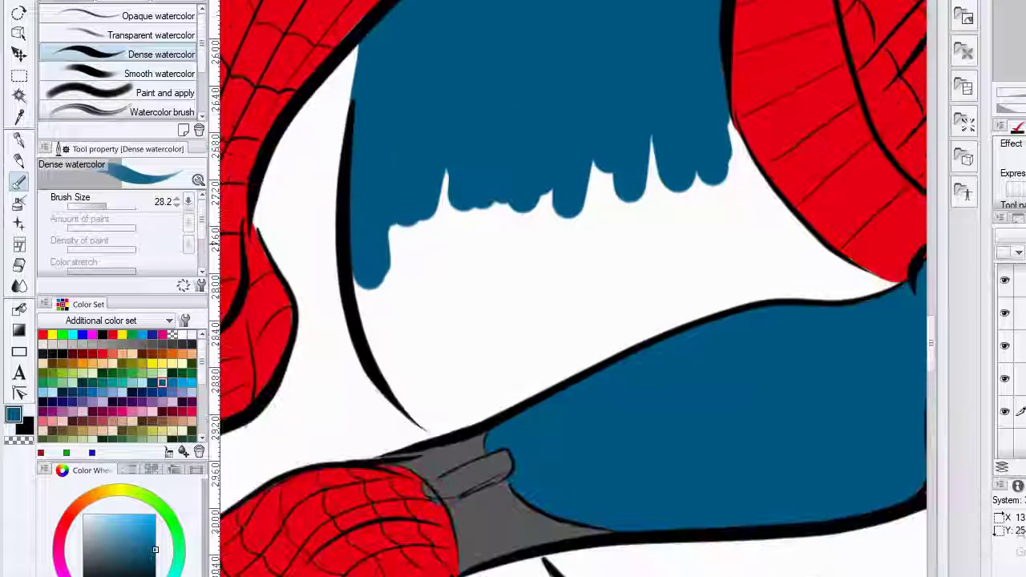
Fill the rest of this thigh blue down to the forearm's top outline and the gray wristband.
{"action": "mouse_move", "coordinate": [393, 234]}
{"action": "left_mouse_down"}
{"action": "mouse_move", "coordinate": [412, 355]}
{"action": "mouse_move", "coordinate": [382, 308]}
{"action": "left_mouse_up"}
{"action": "mouse_move", "coordinate": [363, 265]}
{"action": "left_mouse_down"}
{"action": "mouse_move", "coordinate": [432, 389]}
{"action": "mouse_move", "coordinate": [394, 373]}
{"action": "mouse_move", "coordinate": [400, 385]}
{"action": "mouse_move", "coordinate": [444, 413]}
{"action": "mouse_move", "coordinate": [433, 416]}
{"action": "mouse_move", "coordinate": [470, 425]}
{"action": "mouse_move", "coordinate": [463, 192]}
{"action": "mouse_move", "coordinate": [416, 230]}
{"action": "left_mouse_up"}
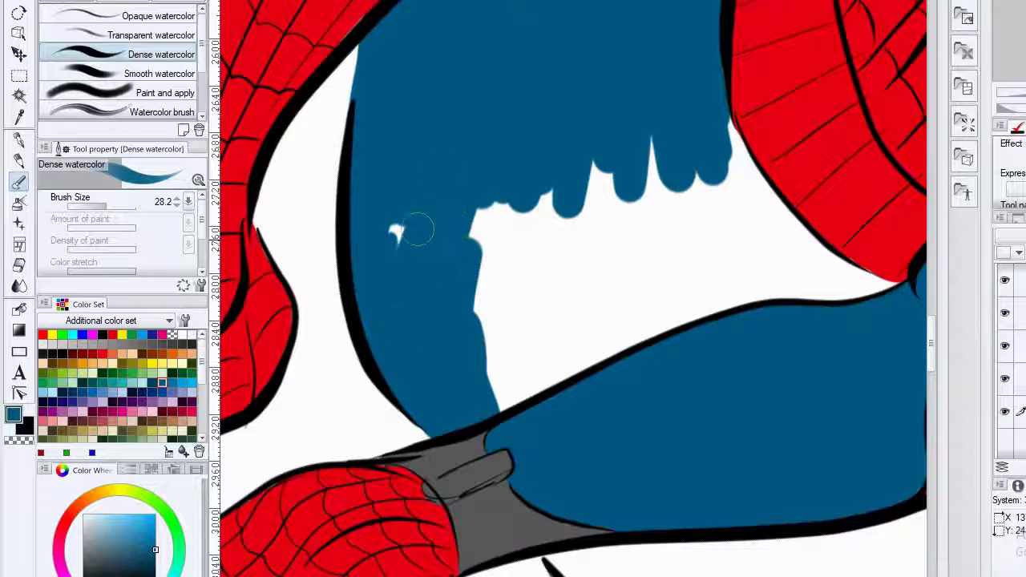
{"action": "mouse_move", "coordinate": [427, 311]}
{"action": "left_mouse_down"}
{"action": "mouse_move", "coordinate": [554, 191]}
{"action": "mouse_move", "coordinate": [470, 367]}
{"action": "mouse_move", "coordinate": [644, 176]}
{"action": "left_mouse_up"}
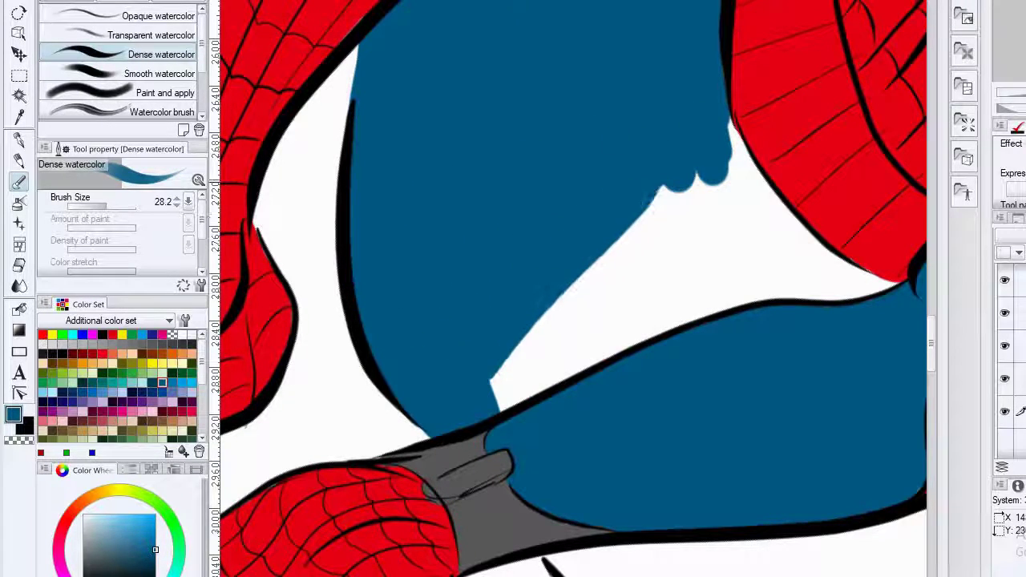
{"action": "mouse_move", "coordinate": [582, 265]}
{"action": "left_mouse_down"}
{"action": "mouse_move", "coordinate": [529, 184]}
{"action": "mouse_move", "coordinate": [614, 206]}
{"action": "mouse_move", "coordinate": [665, 201]}
{"action": "mouse_move", "coordinate": [717, 141]}
{"action": "mouse_move", "coordinate": [511, 198]}
{"action": "left_mouse_up"}
{"action": "left_click_drag", "start_coordinate": [538, 134], "coordinate": [441, 144]}
{"action": "mouse_move", "coordinate": [603, 183]}
{"action": "left_mouse_down"}
{"action": "mouse_move", "coordinate": [491, 252]}
{"action": "mouse_move", "coordinate": [590, 215]}
{"action": "mouse_move", "coordinate": [753, 203]}
{"action": "left_mouse_up"}
Paint the area beneath the forearm blue, from the wristband along the curved lower outline of the thigh.
{"action": "left_click_drag", "start_coordinate": [633, 137], "coordinate": [584, 0]}
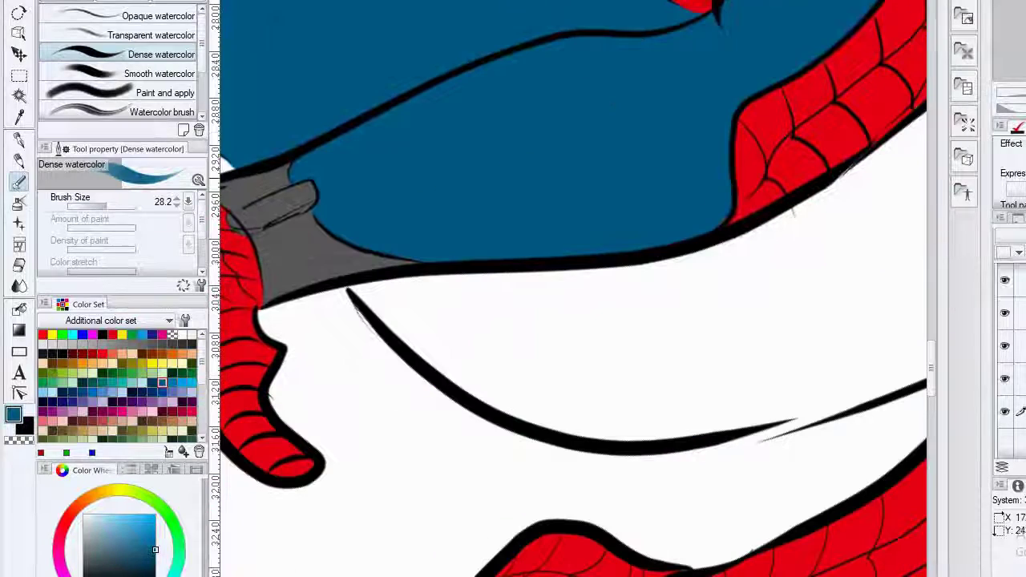
{"action": "mouse_move", "coordinate": [465, 279]}
{"action": "left_mouse_down"}
{"action": "mouse_move", "coordinate": [518, 338]}
{"action": "mouse_move", "coordinate": [377, 290]}
{"action": "left_mouse_up"}
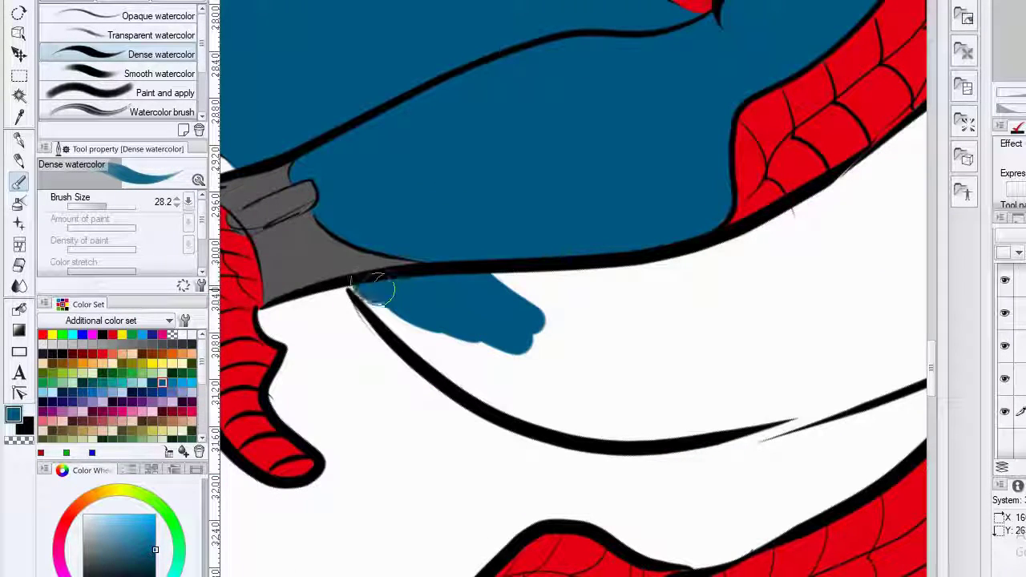
{"action": "mouse_move", "coordinate": [472, 358]}
{"action": "left_mouse_down"}
{"action": "mouse_move", "coordinate": [417, 332]}
{"action": "mouse_move", "coordinate": [477, 389]}
{"action": "mouse_move", "coordinate": [545, 377]}
{"action": "mouse_move", "coordinate": [575, 342]}
{"action": "mouse_move", "coordinate": [667, 303]}
{"action": "left_mouse_up"}
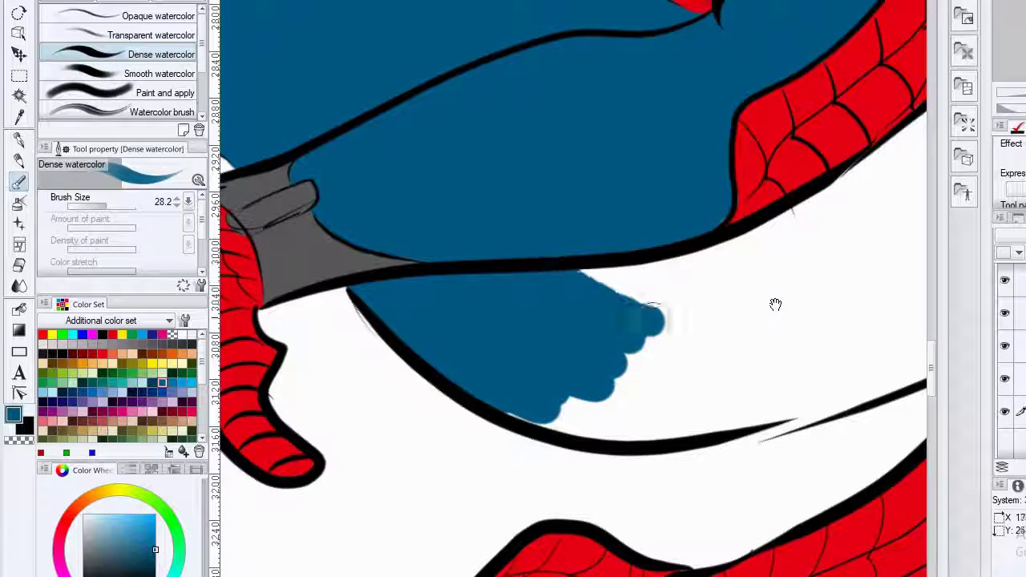
{"action": "left_click_drag", "start_coordinate": [770, 304], "coordinate": [652, 216]}
{"action": "mouse_move", "coordinate": [514, 238]}
{"action": "left_mouse_down"}
{"action": "mouse_move", "coordinate": [539, 270]}
{"action": "mouse_move", "coordinate": [449, 321]}
{"action": "left_mouse_up"}
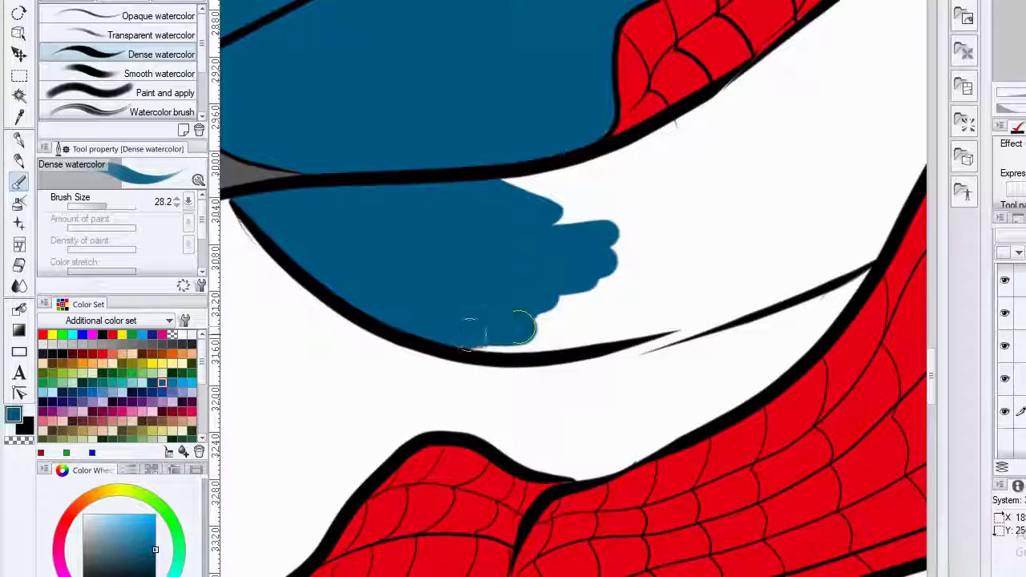
{"action": "mouse_move", "coordinate": [506, 335]}
{"action": "left_mouse_down"}
{"action": "mouse_move", "coordinate": [706, 303]}
{"action": "mouse_move", "coordinate": [672, 302]}
{"action": "mouse_move", "coordinate": [830, 263]}
{"action": "mouse_move", "coordinate": [653, 344]}
{"action": "mouse_move", "coordinate": [710, 270]}
{"action": "mouse_move", "coordinate": [698, 192]}
{"action": "mouse_move", "coordinate": [537, 220]}
{"action": "mouse_move", "coordinate": [550, 201]}
{"action": "mouse_move", "coordinate": [381, 279]}
{"action": "left_mouse_up"}
Extend the blue across the other thigh, between the red elbow panel and the top of the second boot.
{"action": "mouse_move", "coordinate": [696, 206]}
{"action": "left_mouse_down"}
{"action": "mouse_move", "coordinate": [490, 307]}
{"action": "mouse_move", "coordinate": [726, 216]}
{"action": "mouse_move", "coordinate": [656, 323]}
{"action": "mouse_move", "coordinate": [622, 340]}
{"action": "mouse_move", "coordinate": [750, 257]}
{"action": "mouse_move", "coordinate": [728, 193]}
{"action": "mouse_move", "coordinate": [591, 183]}
{"action": "mouse_move", "coordinate": [496, 210]}
{"action": "left_mouse_up"}
{"action": "left_click_drag", "start_coordinate": [731, 112], "coordinate": [481, 286]}
{"action": "left_click_drag", "start_coordinate": [566, 244], "coordinate": [590, 236]}
{"action": "left_click_drag", "start_coordinate": [400, 336], "coordinate": [548, 303]}
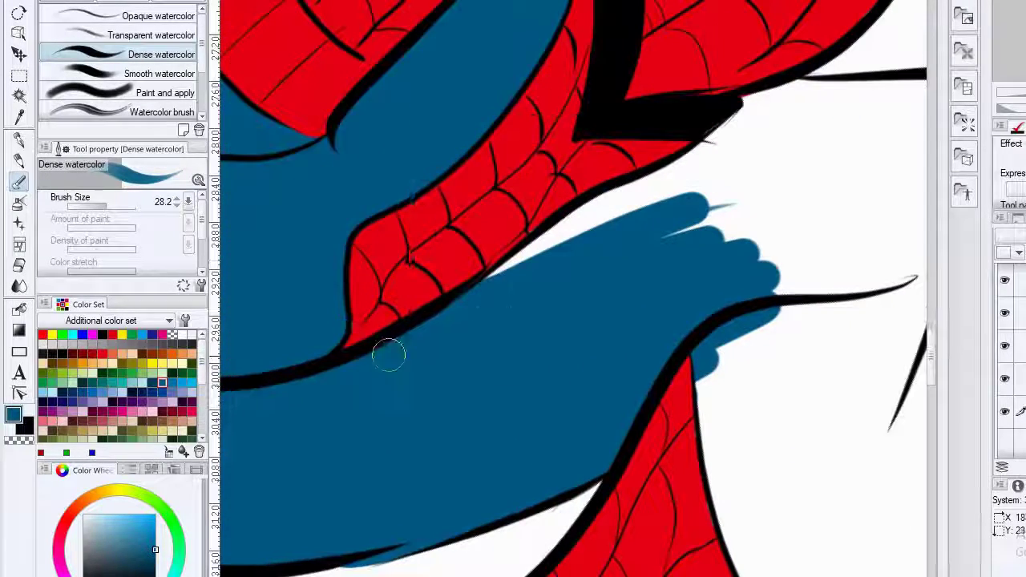
{"action": "mouse_move", "coordinate": [387, 356]}
{"action": "left_mouse_down"}
{"action": "mouse_move", "coordinate": [589, 227]}
{"action": "mouse_move", "coordinate": [731, 163]}
{"action": "mouse_move", "coordinate": [709, 149]}
{"action": "left_mouse_up"}
{"action": "left_click_drag", "start_coordinate": [808, 139], "coordinate": [641, 154]}
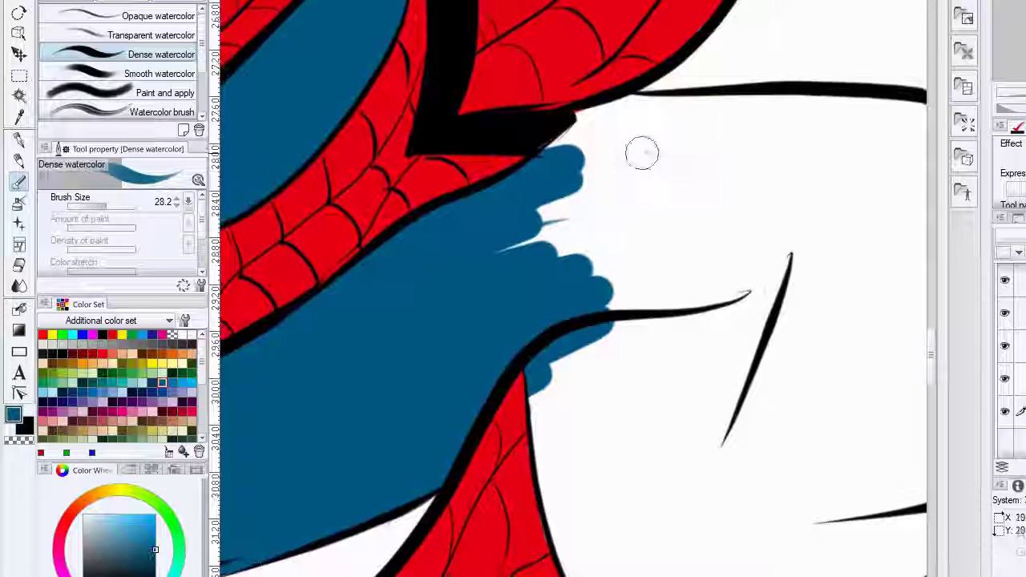
Fill the second thigh blue below the black armband's tip, along its top outline and down to the boot's upper edge.
{"action": "mouse_move", "coordinate": [554, 165]}
{"action": "left_mouse_down"}
{"action": "mouse_move", "coordinate": [693, 153]}
{"action": "mouse_move", "coordinate": [577, 130]}
{"action": "mouse_move", "coordinate": [646, 138]}
{"action": "left_mouse_up"}
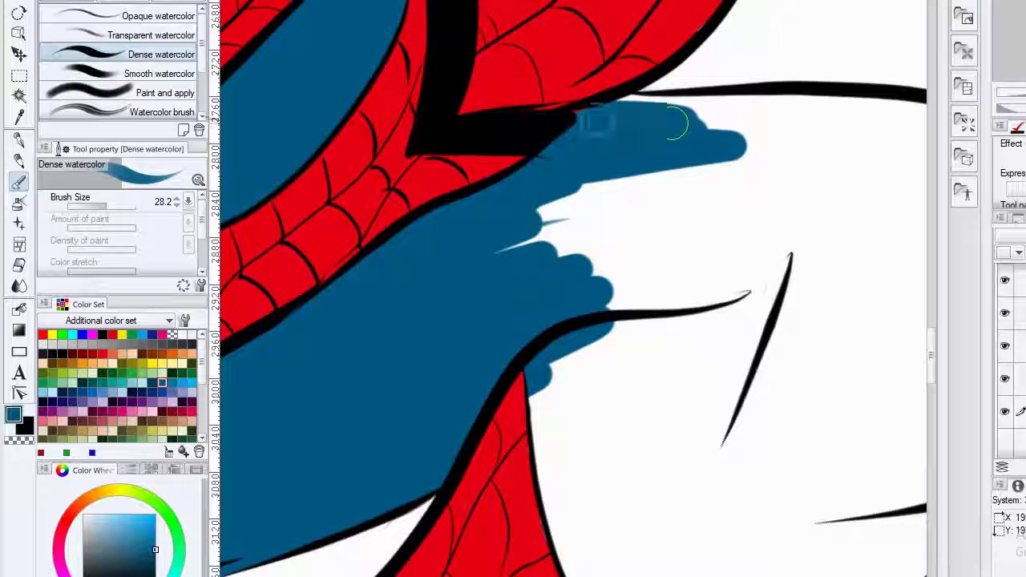
{"action": "mouse_move", "coordinate": [691, 110]}
{"action": "left_mouse_down"}
{"action": "mouse_move", "coordinate": [821, 105]}
{"action": "mouse_move", "coordinate": [610, 197]}
{"action": "mouse_move", "coordinate": [533, 247]}
{"action": "mouse_move", "coordinate": [802, 176]}
{"action": "mouse_move", "coordinate": [807, 223]}
{"action": "mouse_move", "coordinate": [733, 314]}
{"action": "mouse_move", "coordinate": [561, 401]}
{"action": "left_mouse_up"}
{"action": "left_click_drag", "start_coordinate": [609, 385], "coordinate": [567, 301]}
{"action": "mouse_move", "coordinate": [714, 288]}
{"action": "left_mouse_down"}
{"action": "mouse_move", "coordinate": [726, 222]}
{"action": "mouse_move", "coordinate": [554, 389]}
{"action": "left_mouse_up"}
{"action": "mouse_move", "coordinate": [553, 389]}
{"action": "left_mouse_down"}
{"action": "mouse_move", "coordinate": [789, 167]}
{"action": "mouse_move", "coordinate": [595, 256]}
{"action": "mouse_move", "coordinate": [513, 309]}
{"action": "left_mouse_up"}
{"action": "mouse_move", "coordinate": [561, 393]}
{"action": "left_mouse_down"}
{"action": "mouse_move", "coordinate": [763, 241]}
{"action": "mouse_move", "coordinate": [575, 478]}
{"action": "left_mouse_up"}
{"action": "left_click_drag", "start_coordinate": [714, 393], "coordinate": [620, 261]}
Fill the second leg's knee and the area above the boot blue, out to the lower outer outline.
{"action": "mouse_move", "coordinate": [607, 310]}
{"action": "left_mouse_down"}
{"action": "mouse_move", "coordinate": [701, 252]}
{"action": "mouse_move", "coordinate": [531, 382]}
{"action": "mouse_move", "coordinate": [801, 167]}
{"action": "mouse_move", "coordinate": [683, 178]}
{"action": "mouse_move", "coordinate": [761, 117]}
{"action": "left_mouse_up"}
{"action": "mouse_move", "coordinate": [685, 333]}
{"action": "left_mouse_down"}
{"action": "mouse_move", "coordinate": [633, 283]}
{"action": "mouse_move", "coordinate": [491, 358]}
{"action": "left_mouse_up"}
{"action": "left_click_drag", "start_coordinate": [593, 341], "coordinate": [774, 224]}
{"action": "mouse_move", "coordinate": [832, 164]}
{"action": "left_mouse_down"}
{"action": "mouse_move", "coordinate": [836, 153]}
{"action": "mouse_move", "coordinate": [638, 266]}
{"action": "left_mouse_up"}
{"action": "left_click_drag", "start_coordinate": [742, 167], "coordinate": [794, 140]}
{"action": "left_click_drag", "start_coordinate": [773, 166], "coordinate": [545, 363]}
{"action": "mouse_move", "coordinate": [632, 256]}
{"action": "left_mouse_down"}
{"action": "mouse_move", "coordinate": [546, 363]}
{"action": "mouse_move", "coordinate": [682, 256]}
{"action": "mouse_move", "coordinate": [660, 300]}
{"action": "mouse_move", "coordinate": [713, 240]}
{"action": "left_mouse_up"}
{"action": "mouse_move", "coordinate": [565, 325]}
{"action": "left_mouse_down"}
{"action": "mouse_move", "coordinate": [508, 360]}
{"action": "mouse_move", "coordinate": [534, 201]}
{"action": "mouse_move", "coordinate": [449, 144]}
{"action": "mouse_move", "coordinate": [481, 68]}
{"action": "left_mouse_up"}
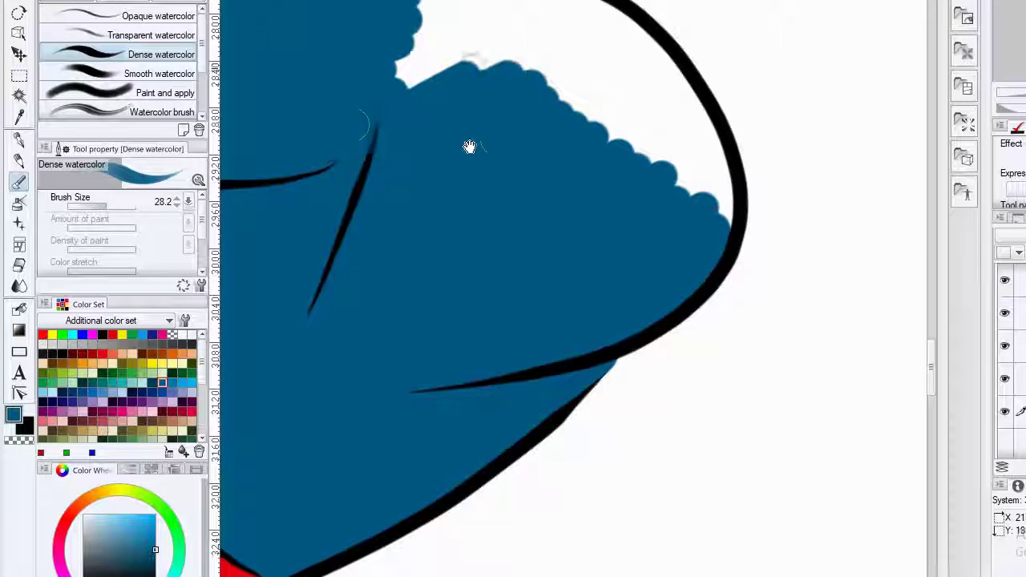
Fill the remaining white strip along the upper outer curve of the second knee with blue.
{"action": "mouse_move", "coordinate": [470, 147]}
{"action": "left_mouse_down"}
{"action": "mouse_move", "coordinate": [493, 226]}
{"action": "mouse_move", "coordinate": [560, 348]}
{"action": "left_mouse_up"}
{"action": "left_click_drag", "start_coordinate": [503, 255], "coordinate": [517, 258]}
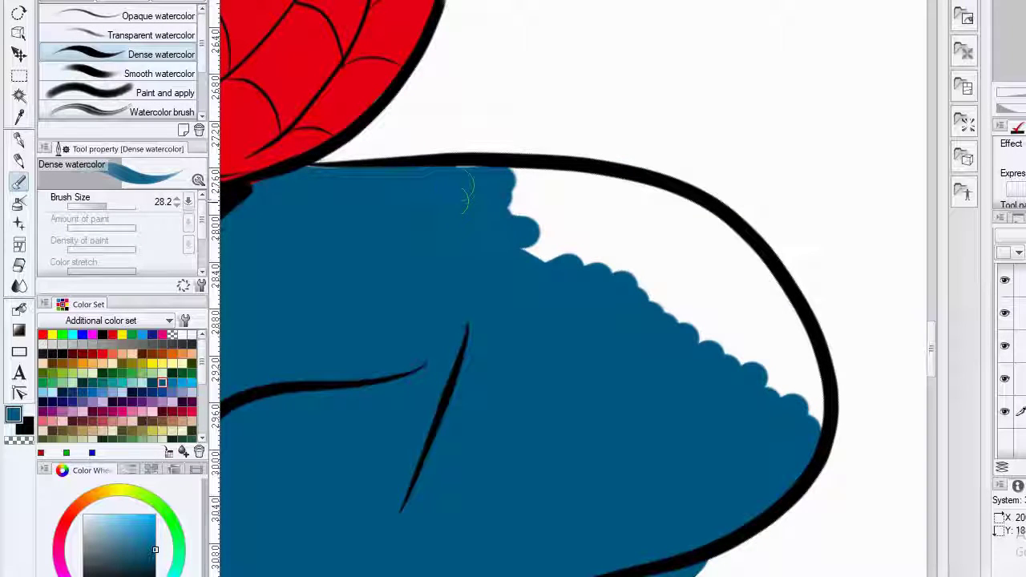
{"action": "left_click_drag", "start_coordinate": [487, 207], "coordinate": [509, 229]}
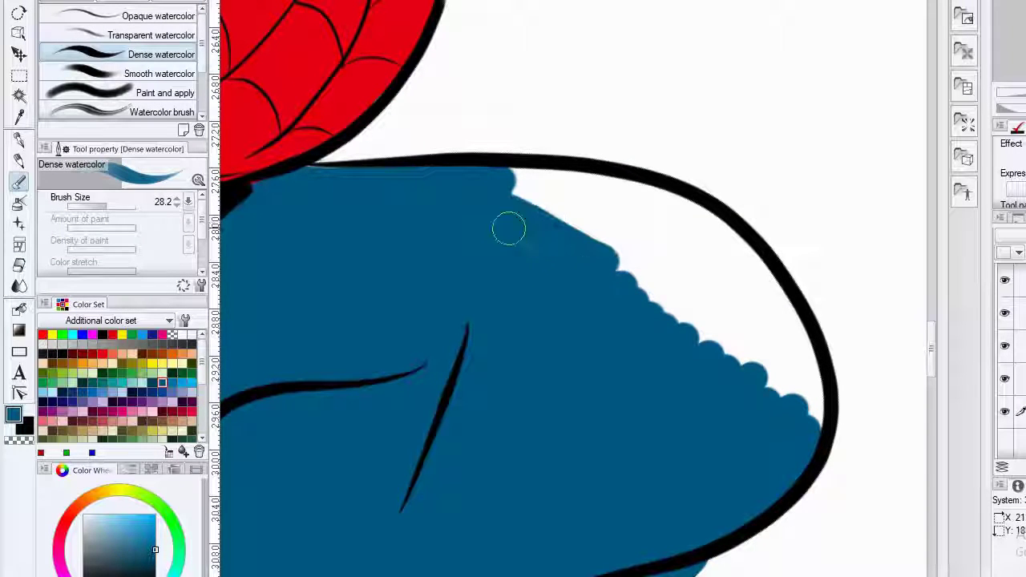
{"action": "mouse_move", "coordinate": [595, 245]}
{"action": "left_mouse_down"}
{"action": "mouse_move", "coordinate": [613, 205]}
{"action": "mouse_move", "coordinate": [580, 195]}
{"action": "mouse_move", "coordinate": [678, 206]}
{"action": "mouse_move", "coordinate": [619, 234]}
{"action": "left_mouse_up"}
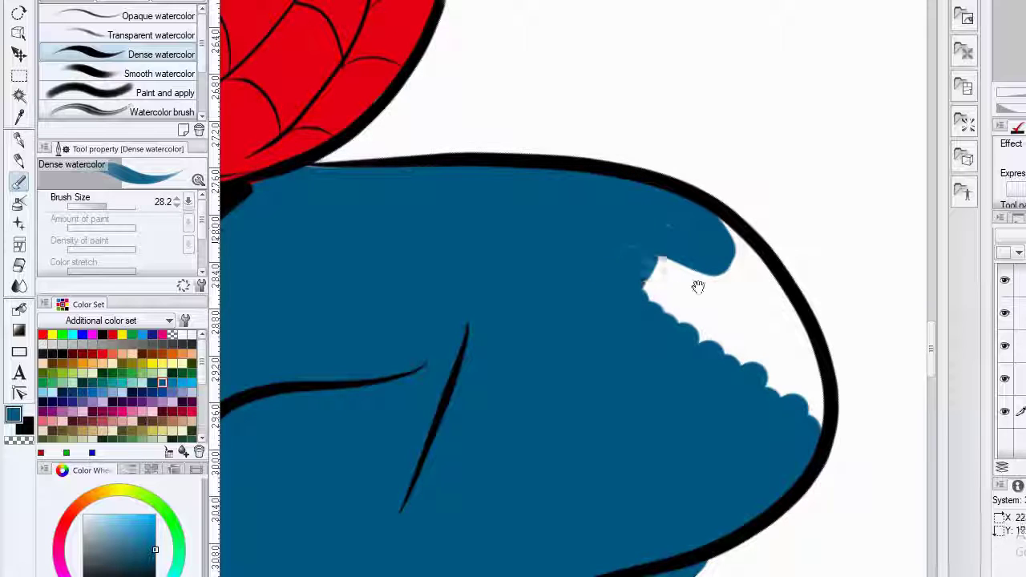
{"action": "mouse_move", "coordinate": [698, 286]}
{"action": "left_mouse_down"}
{"action": "mouse_move", "coordinate": [638, 240]}
{"action": "mouse_move", "coordinate": [641, 218]}
{"action": "mouse_move", "coordinate": [672, 197]}
{"action": "mouse_move", "coordinate": [723, 275]}
{"action": "left_mouse_up"}
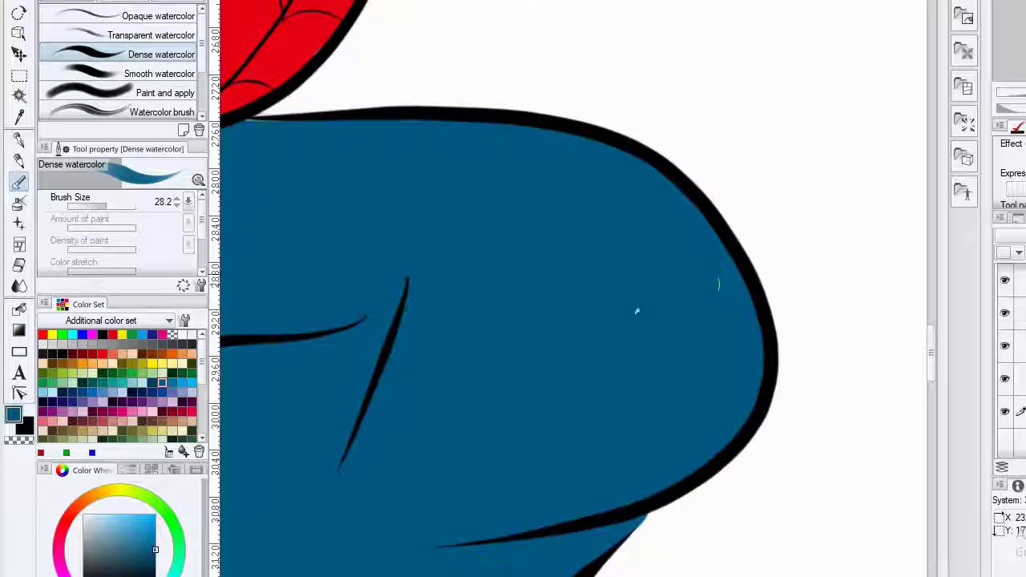
Rotate the canvas back to its upright orientation with the whole figure in view.
{"action": "scroll", "coordinate": [638, 311], "scroll_direction": "down", "scroll_amount": 6}
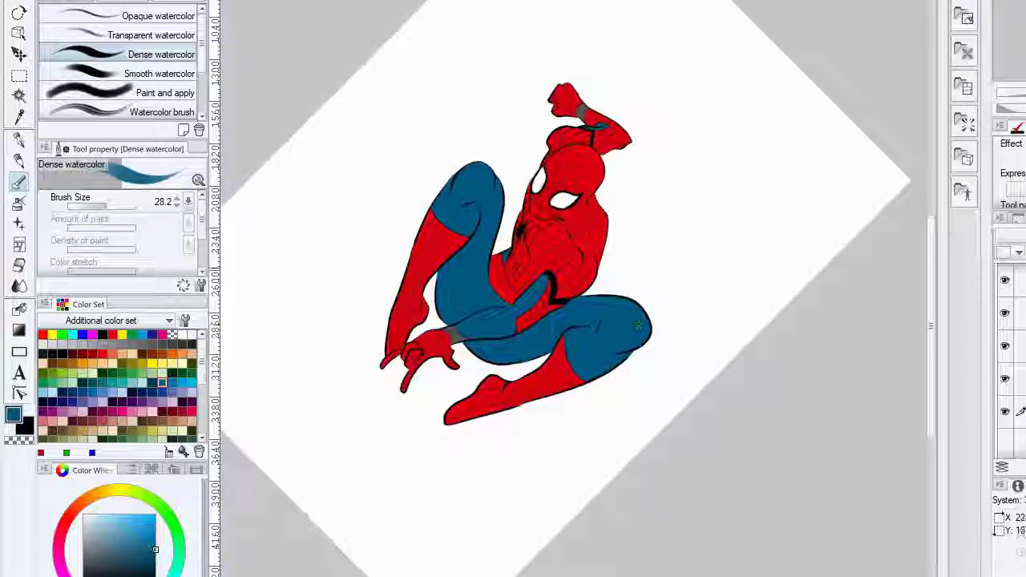
{"action": "left_click_drag", "start_coordinate": [639, 325], "coordinate": [662, 356]}
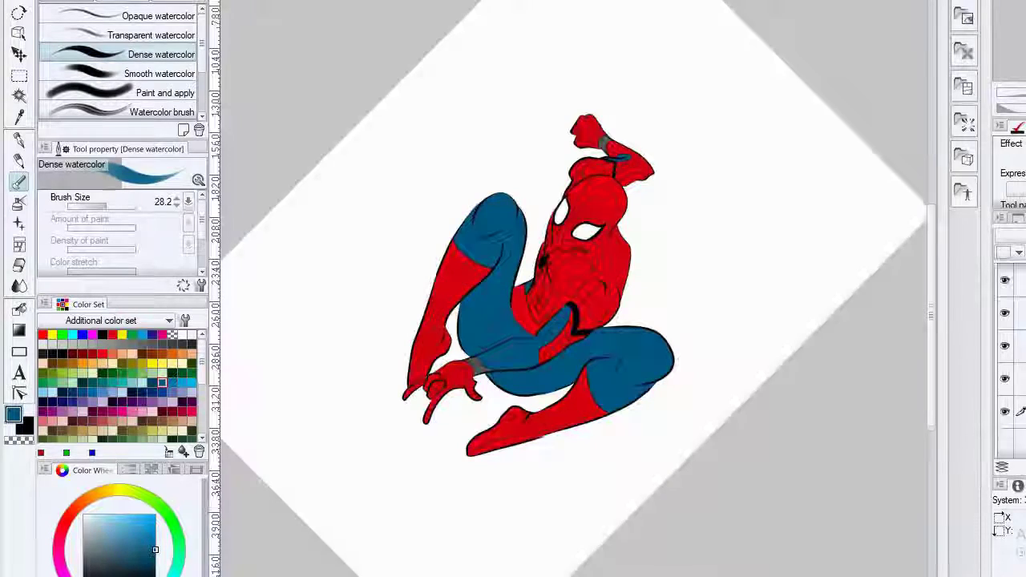
{"action": "key", "text": "minus"}
{"action": "key", "text": "minus"}
{"action": "key", "text": "minus"}
{"action": "left_click_drag", "start_coordinate": [760, 282], "coordinate": [687, 208]}
{"action": "left_click_drag", "start_coordinate": [682, 252], "coordinate": [694, 296]}
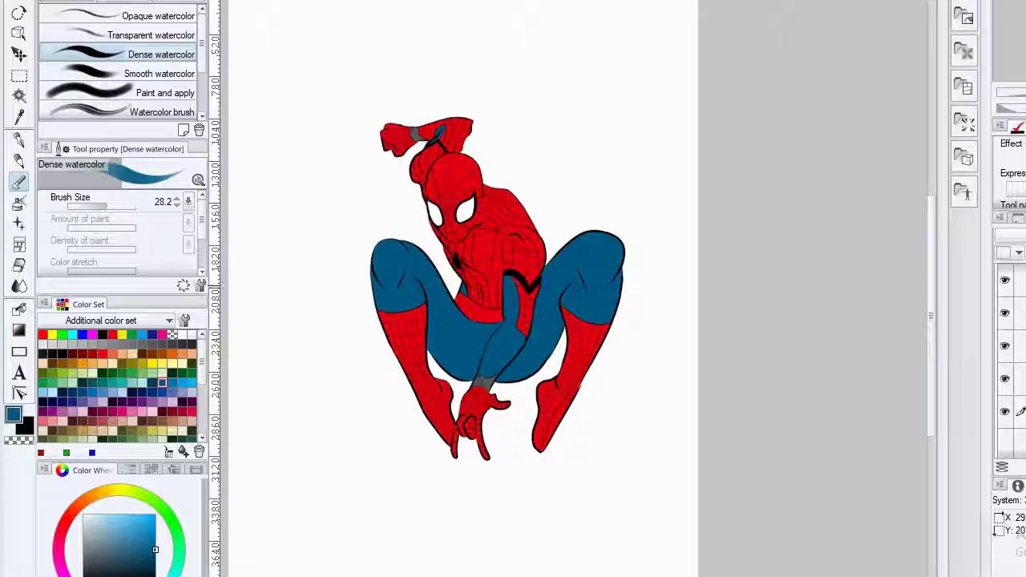
Sign the artwork with the artist's signature in black beside the second boot, using the G-pen at size 7.0.
{"action": "left_click", "coordinate": [19, 142]}
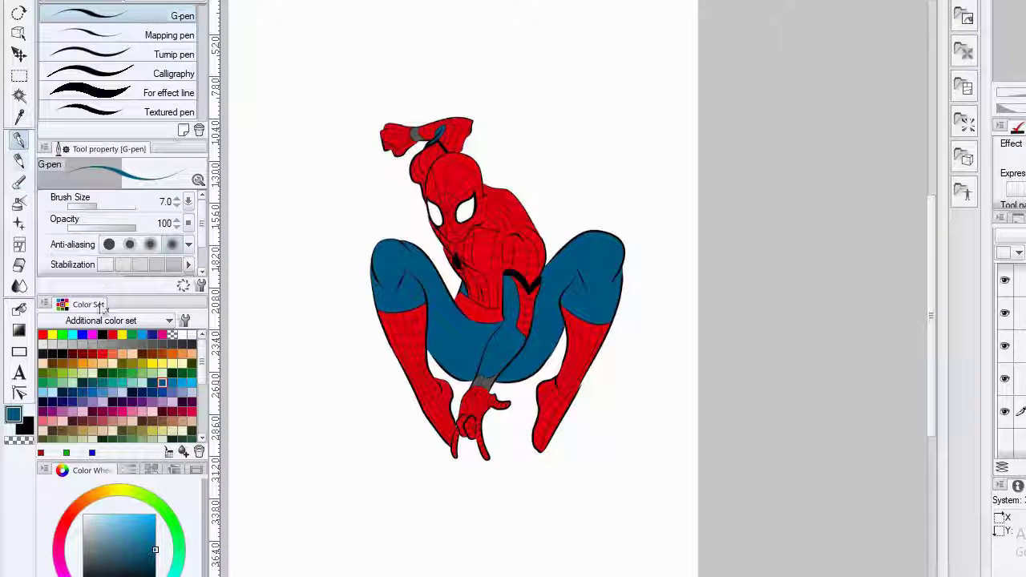
{"action": "left_click", "coordinate": [102, 334]}
{"action": "scroll", "coordinate": [633, 377], "scroll_direction": "up", "scroll_amount": 5}
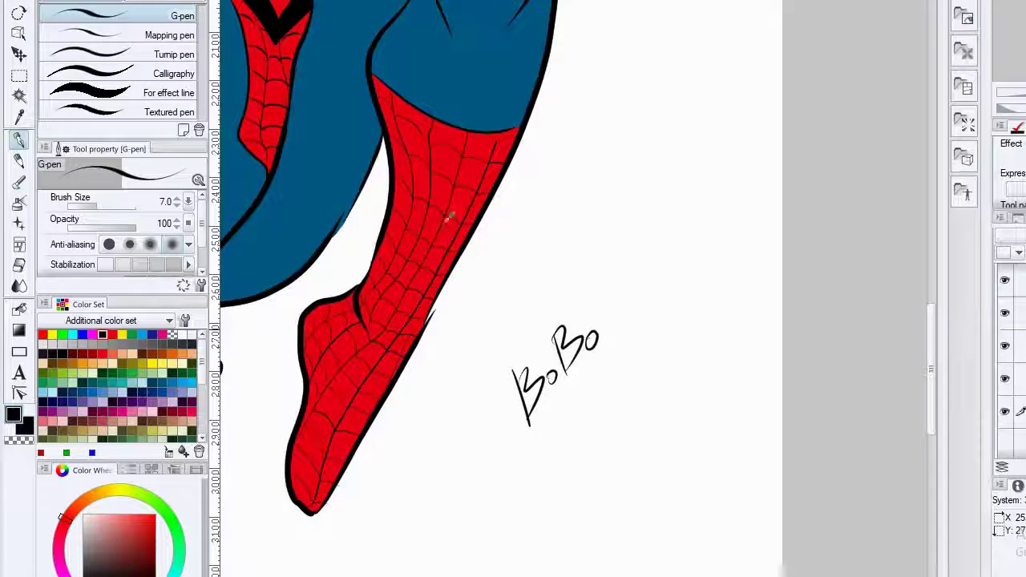
{"action": "scroll", "coordinate": [450, 216], "scroll_direction": "down", "scroll_amount": 5}
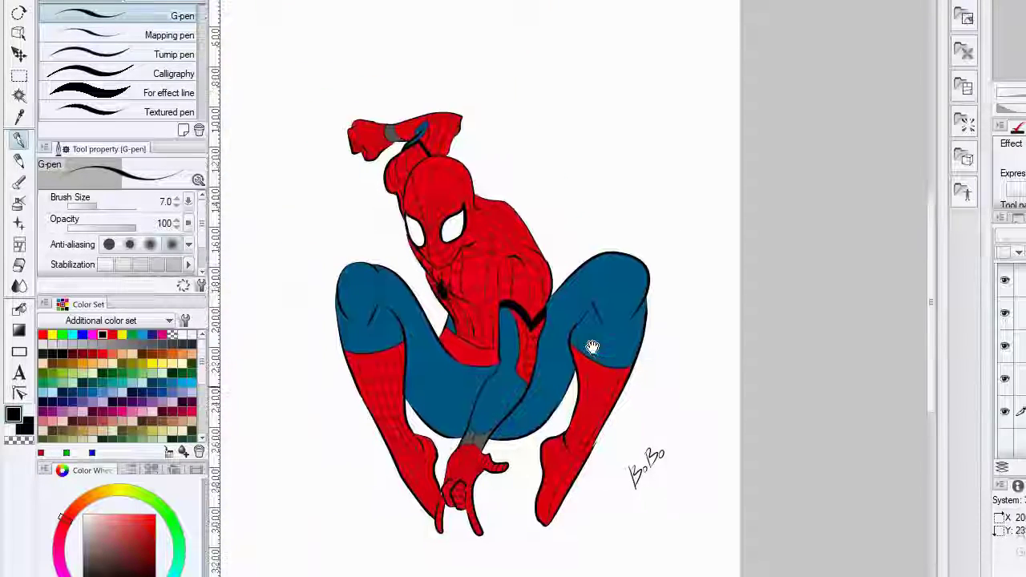
{"action": "left_click_drag", "start_coordinate": [593, 346], "coordinate": [623, 304]}
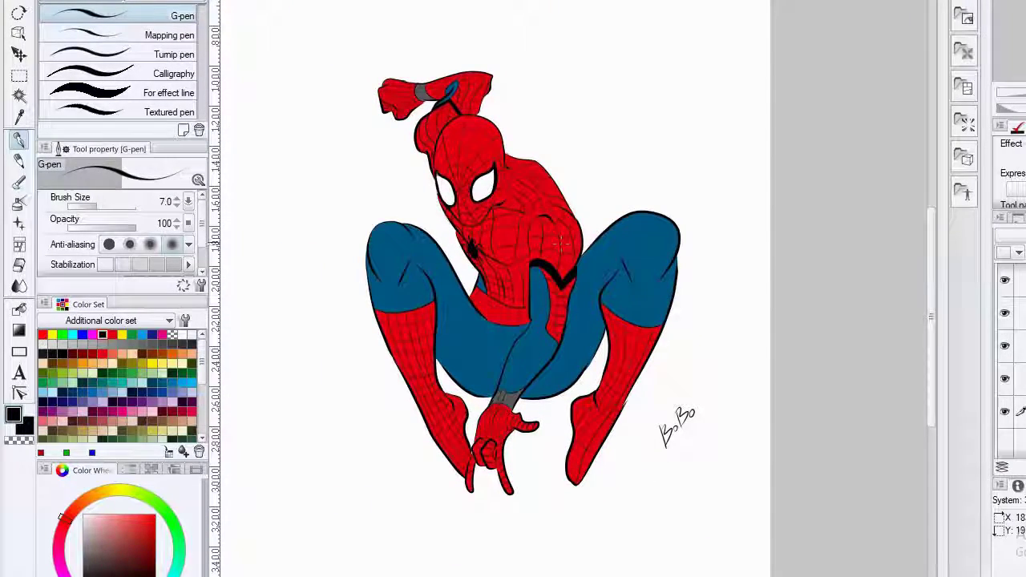